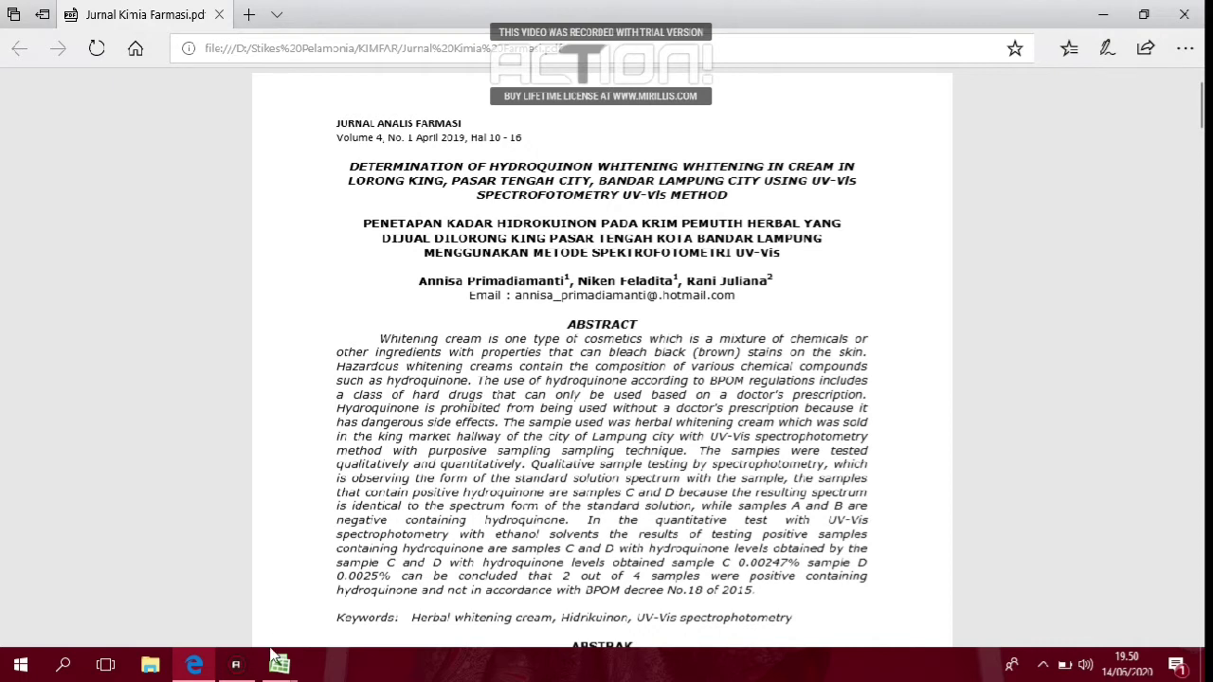
Switch to the Book2 workbook in Excel and enter the column header "x kuadrat" in cell N2.
mouse_move(279, 667)
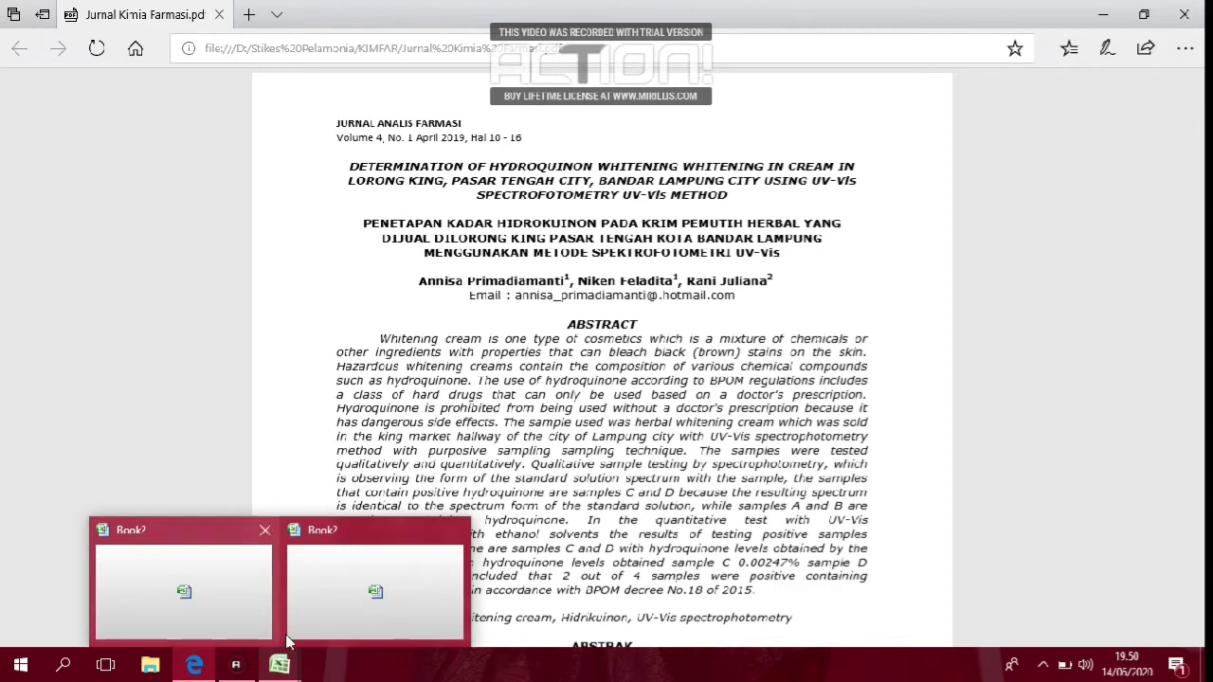
left_click(331, 612)
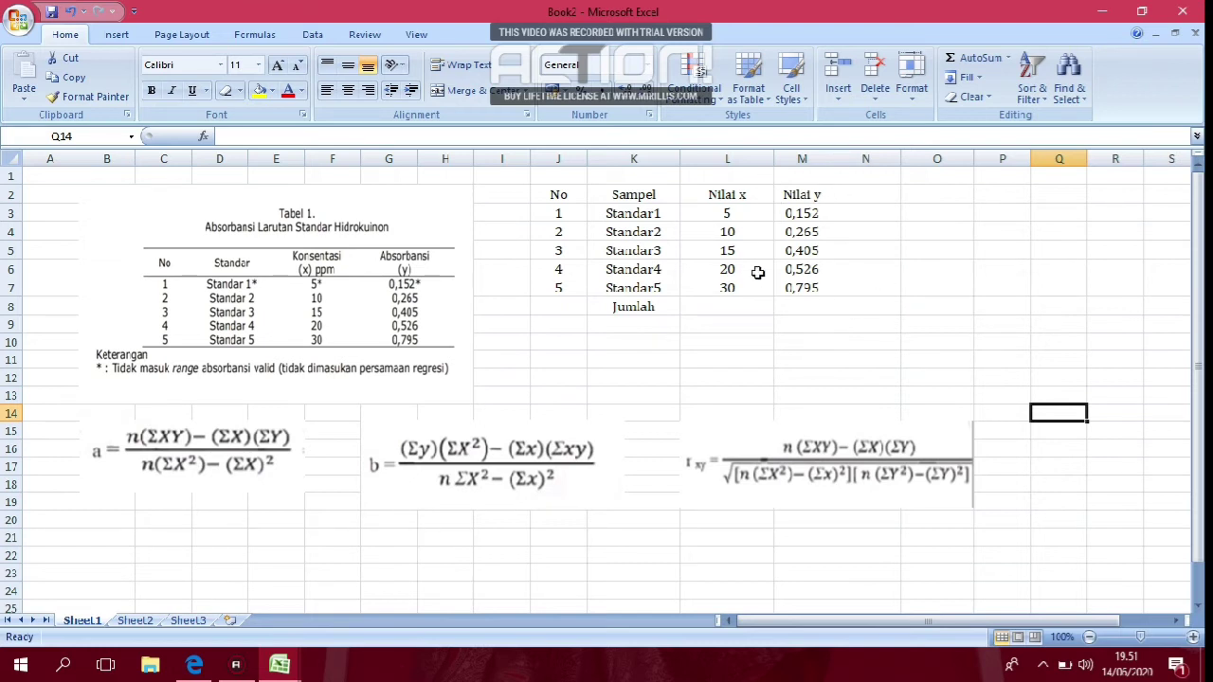
left_click(868, 197)
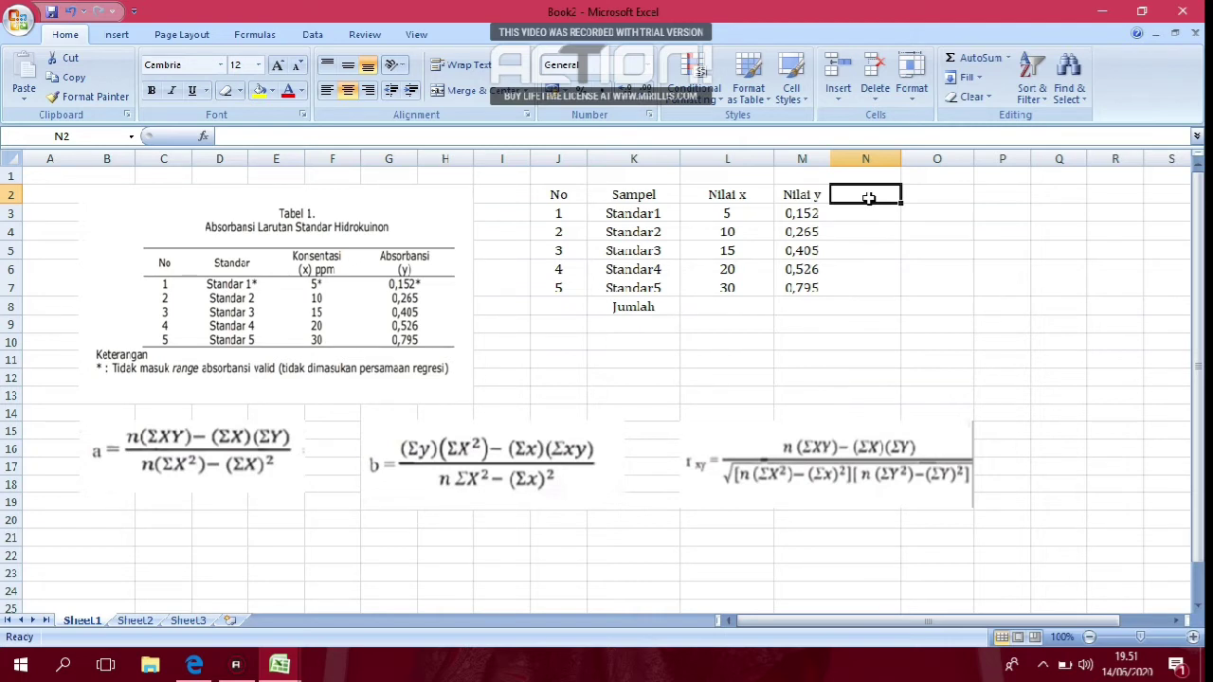
type("x kui")
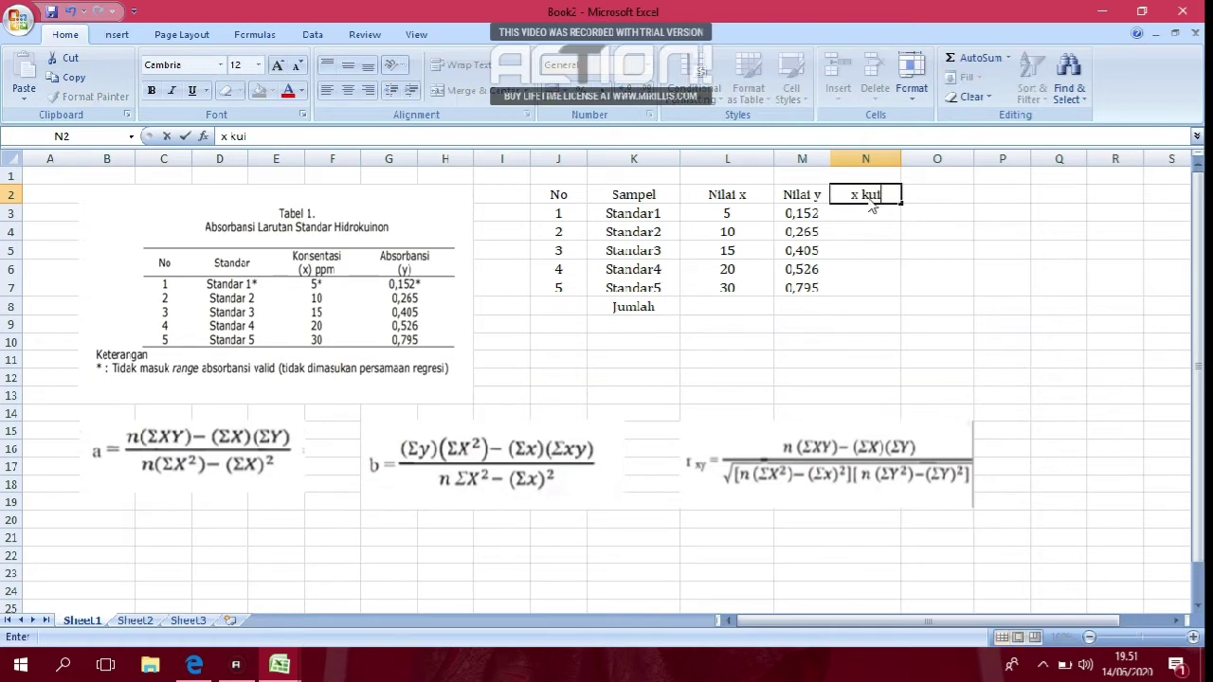
key("BackSpace")
type("adrat")
key("Return")
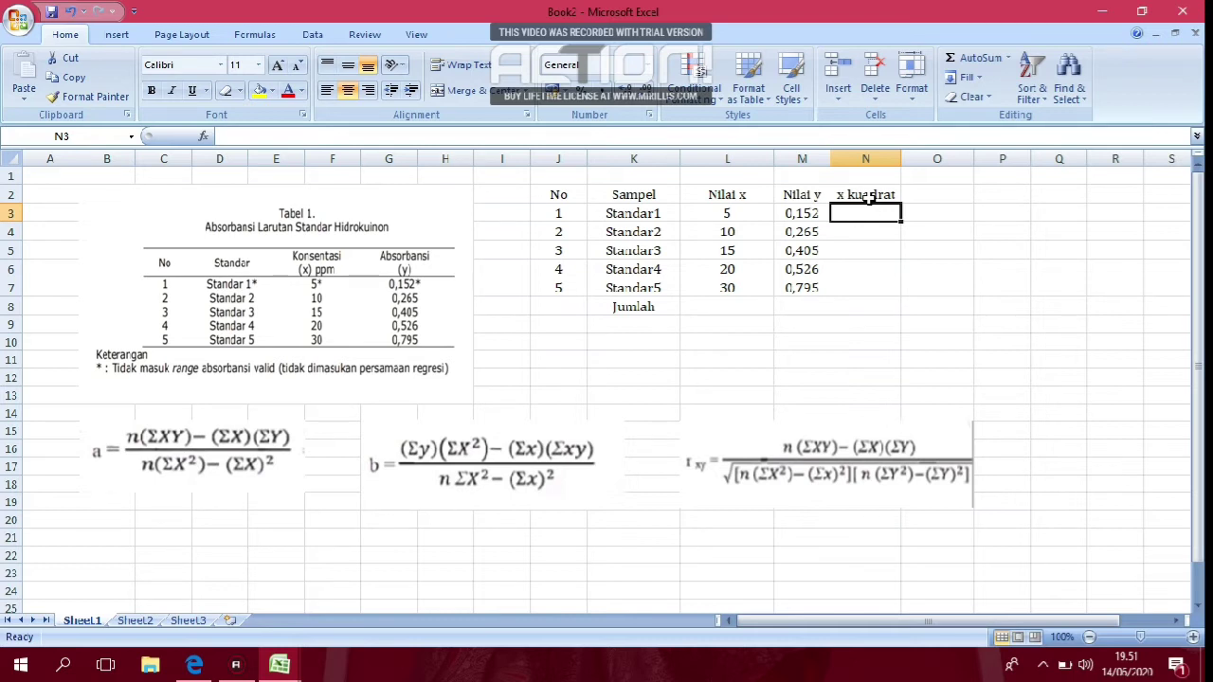
Square the first Nilai x value in N3 with =L3^2 and fill the formula down to N7.
type("=")
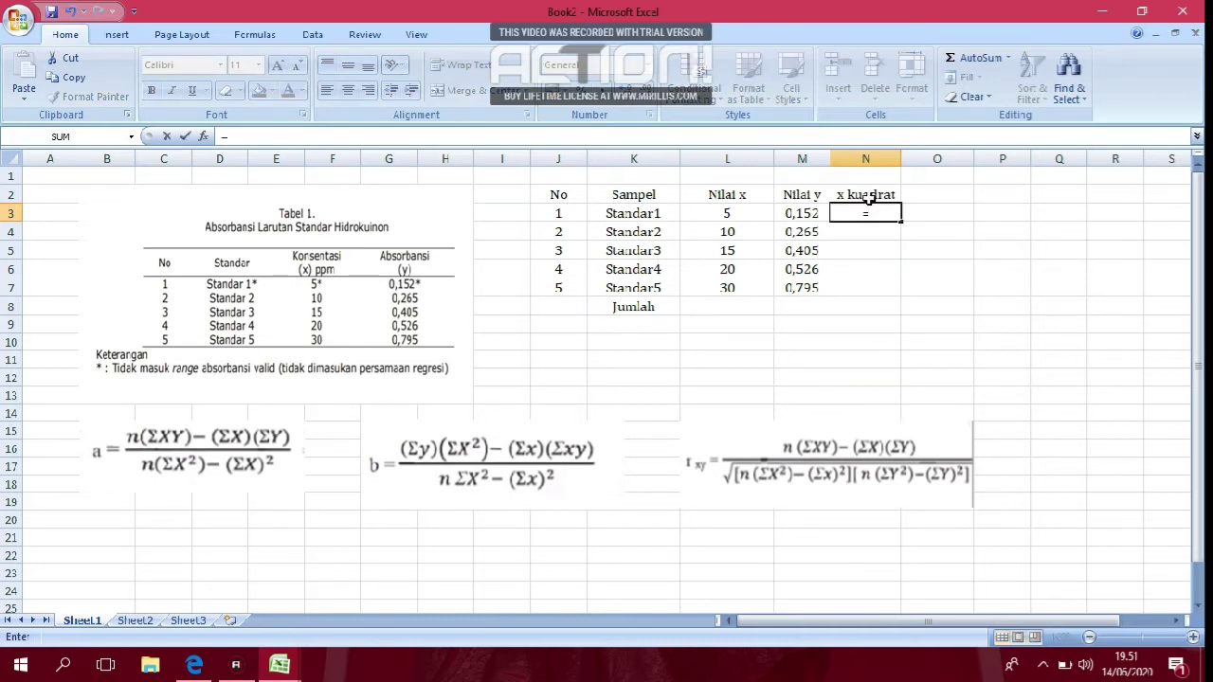
left_click(744, 214)
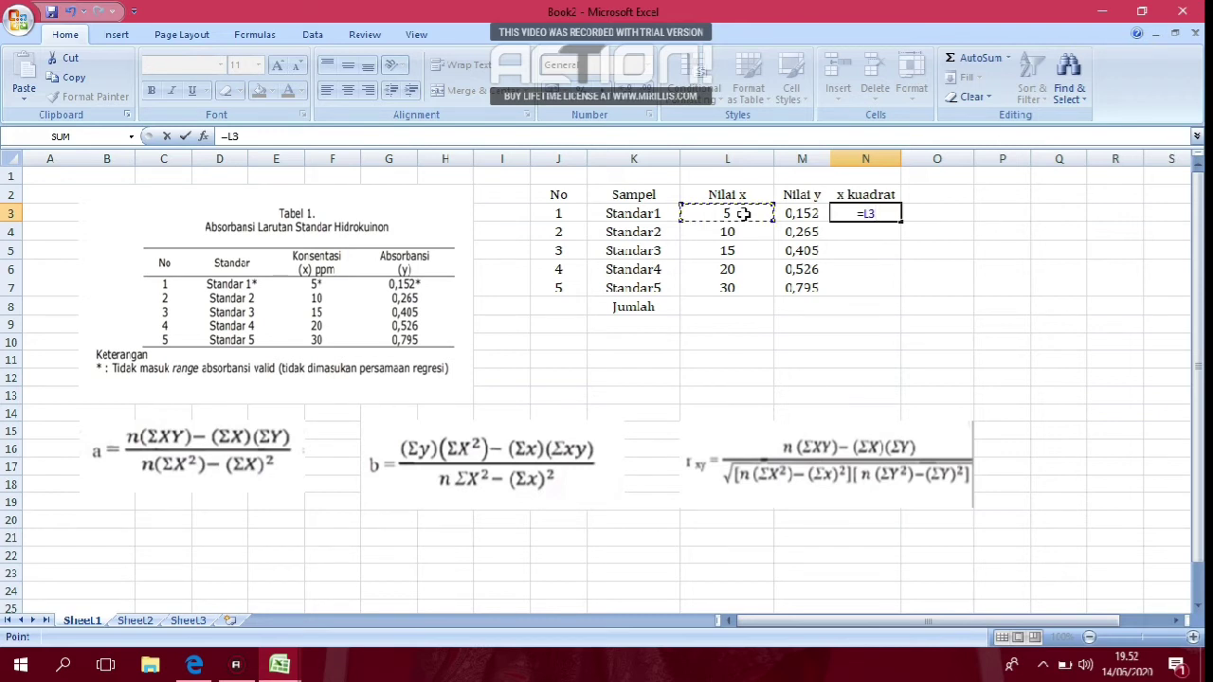
type("^2")
key("Return")
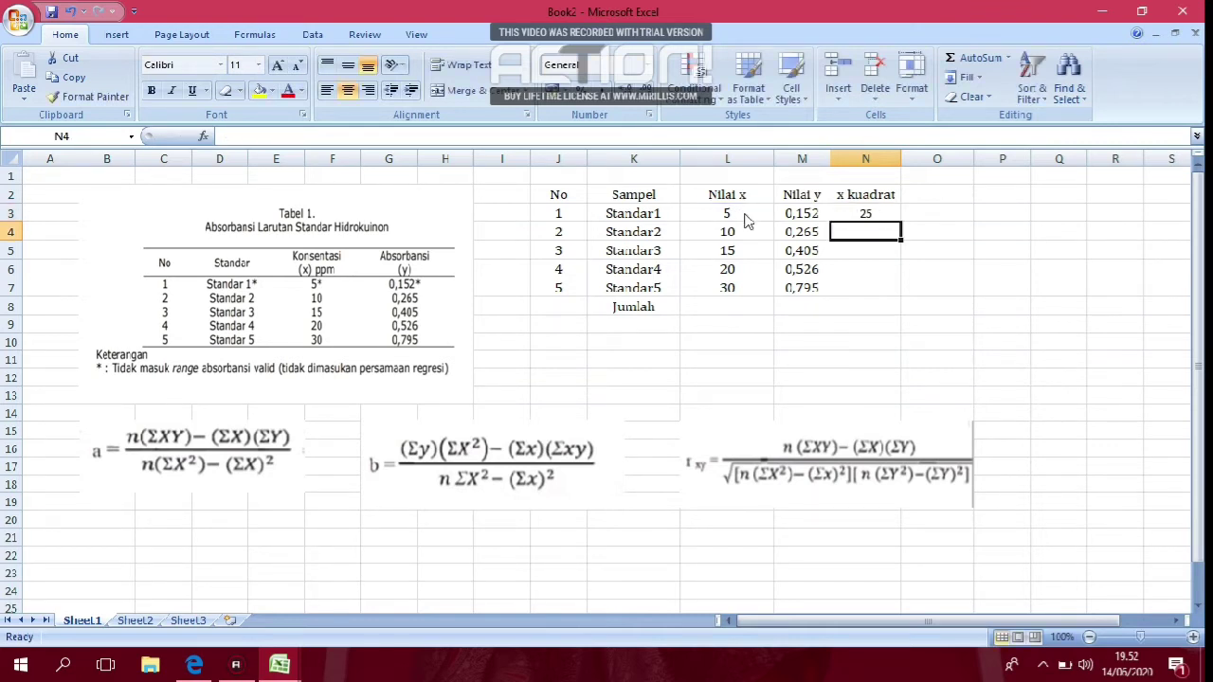
left_click(888, 205)
left_click_drag(899, 223, 898, 294)
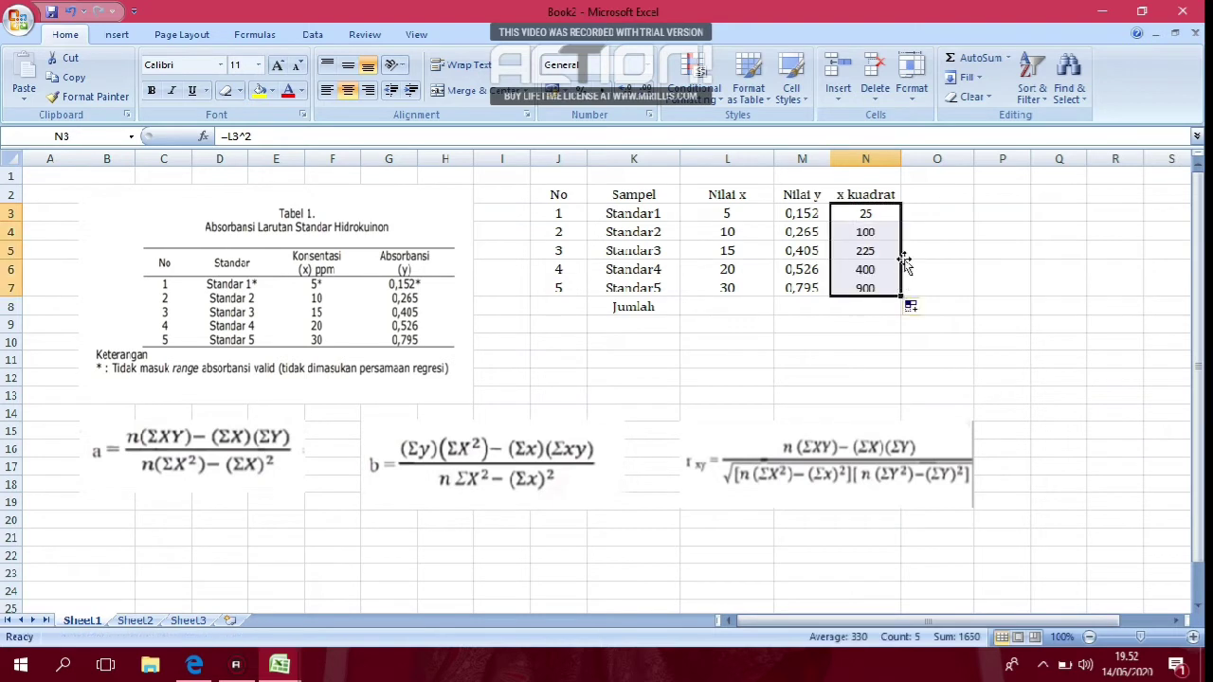
Enter the column header "y kuadrat" in cell O2.
left_click(929, 197)
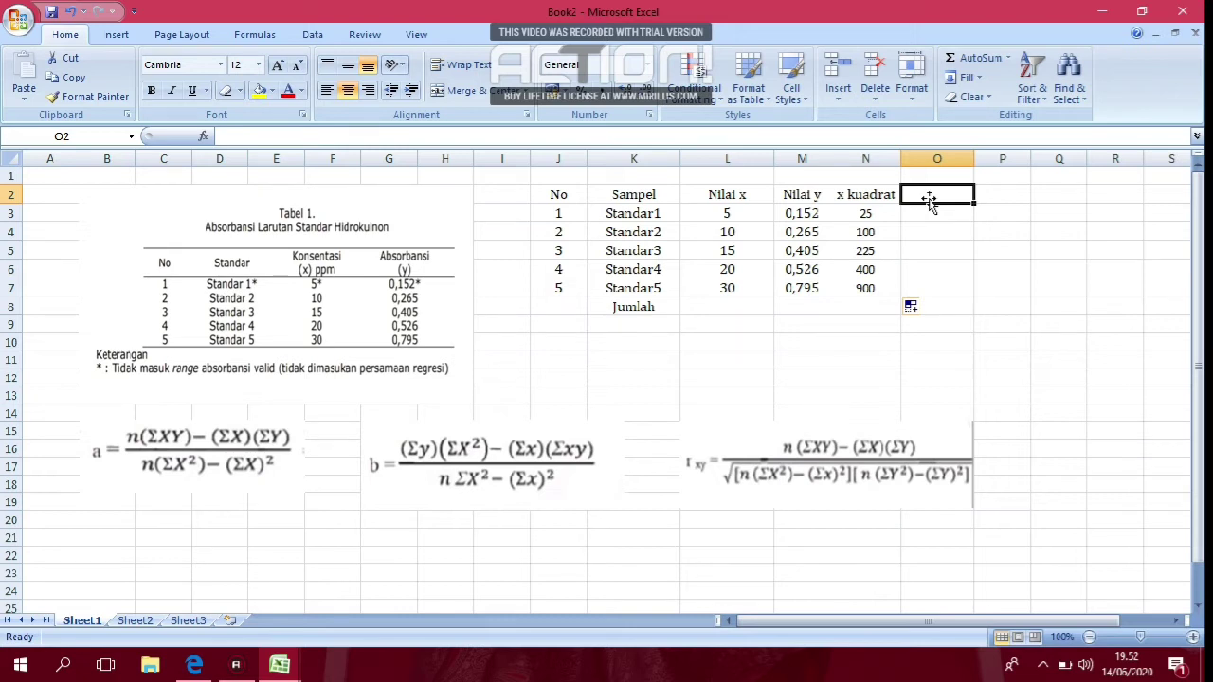
type("y")
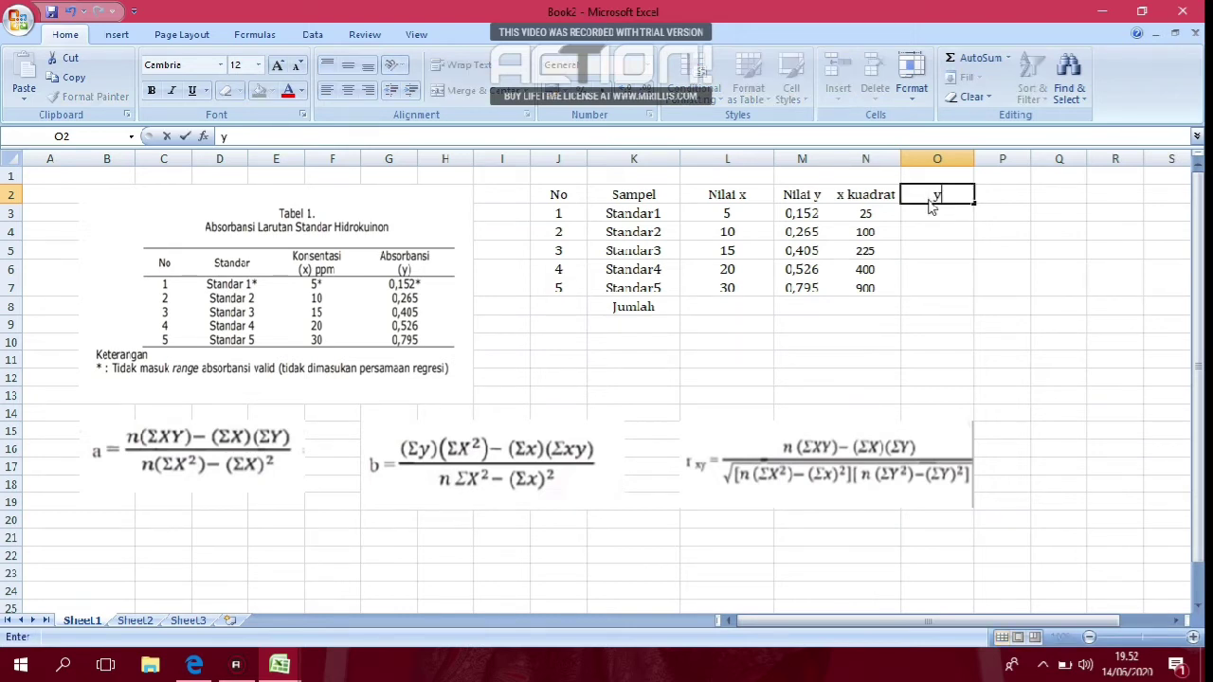
type(" kuadrat")
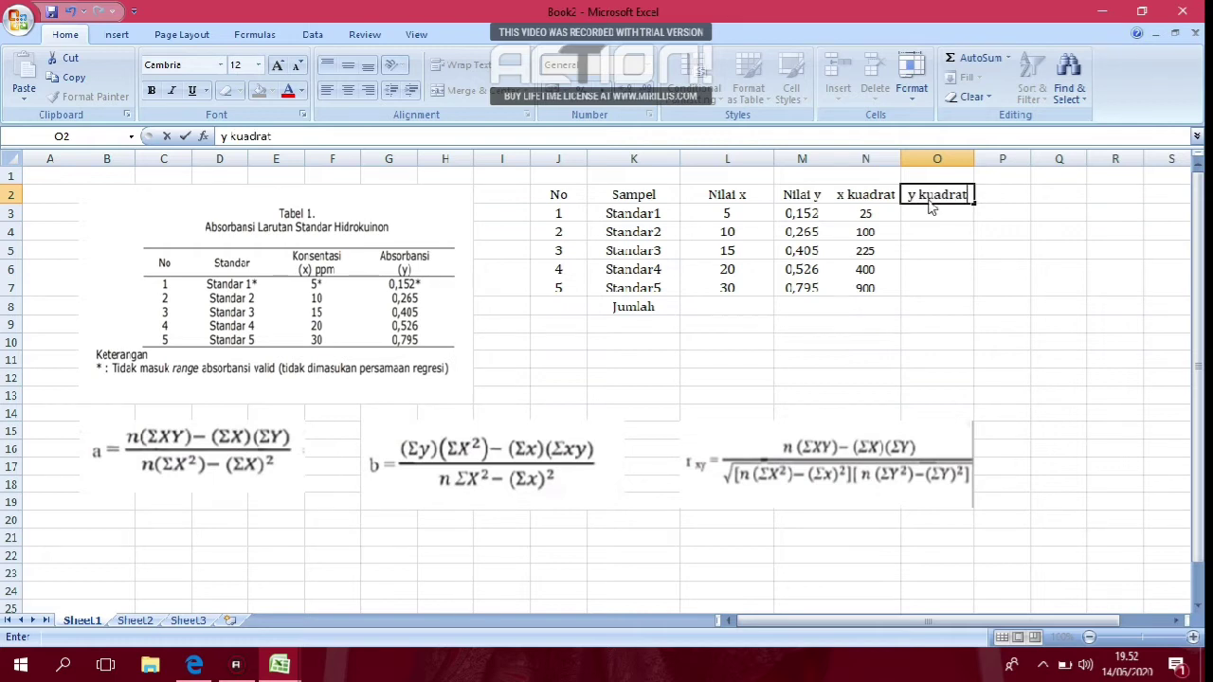
Square the first Nilai y value in O3 with =M3^2 and fill the formula down to O7.
left_click(916, 216)
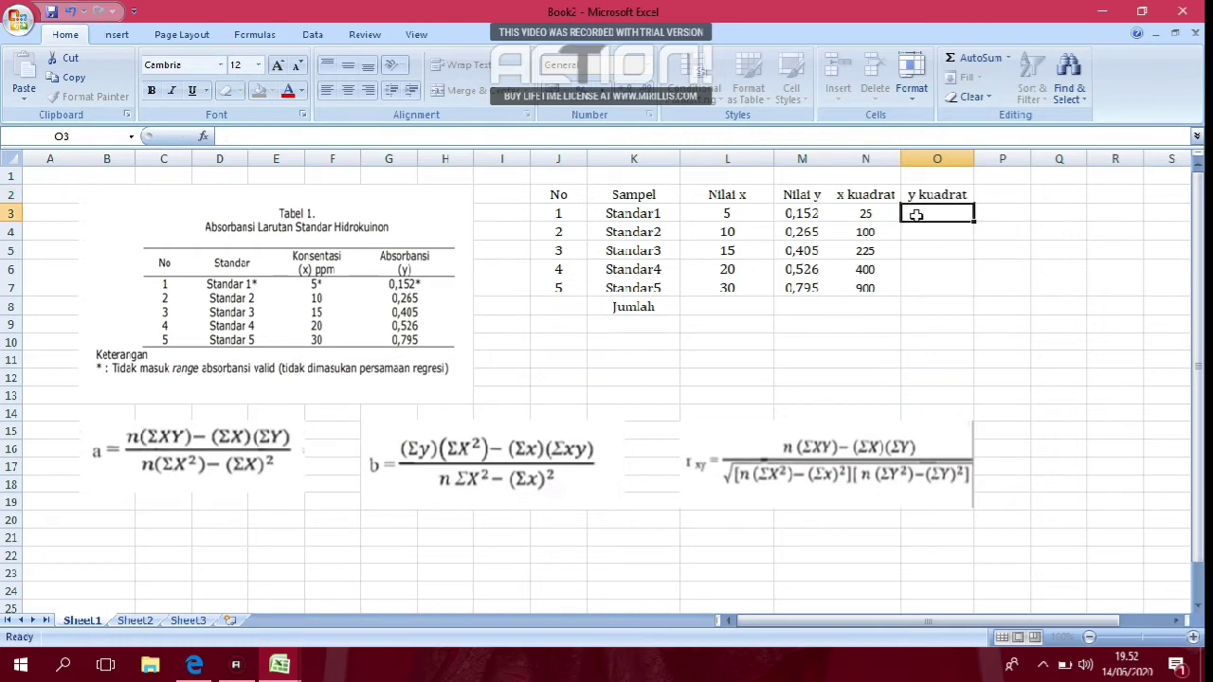
type("=")
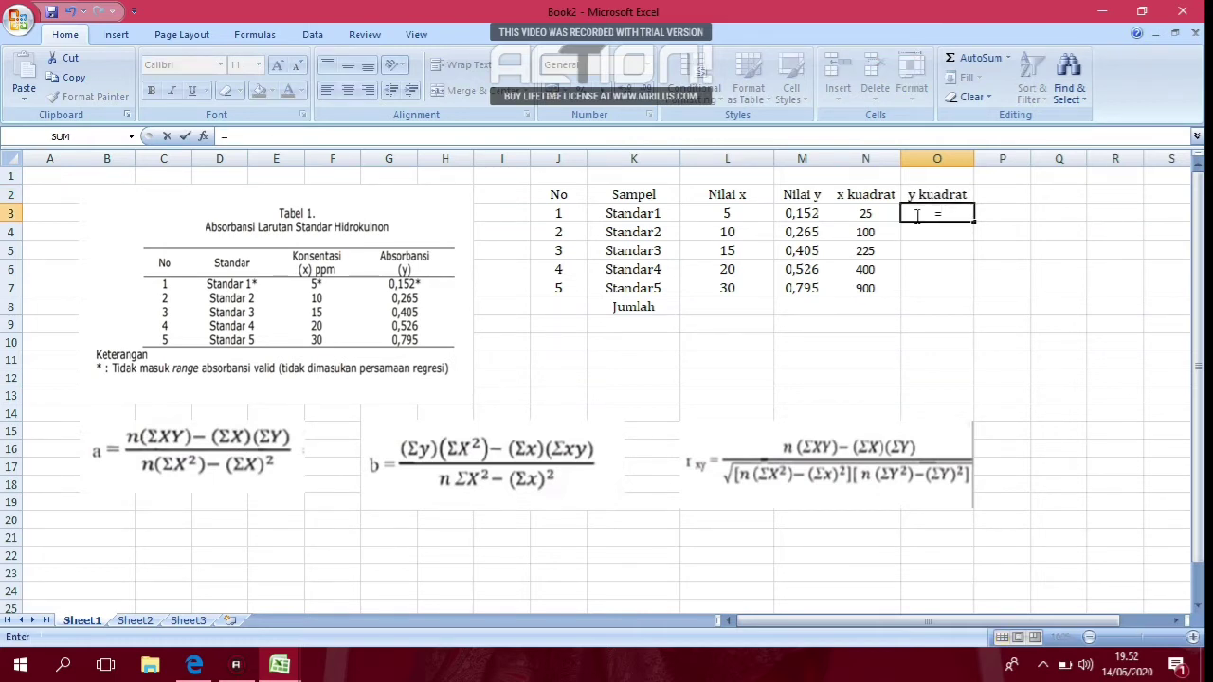
left_click(824, 215)
type("^2")
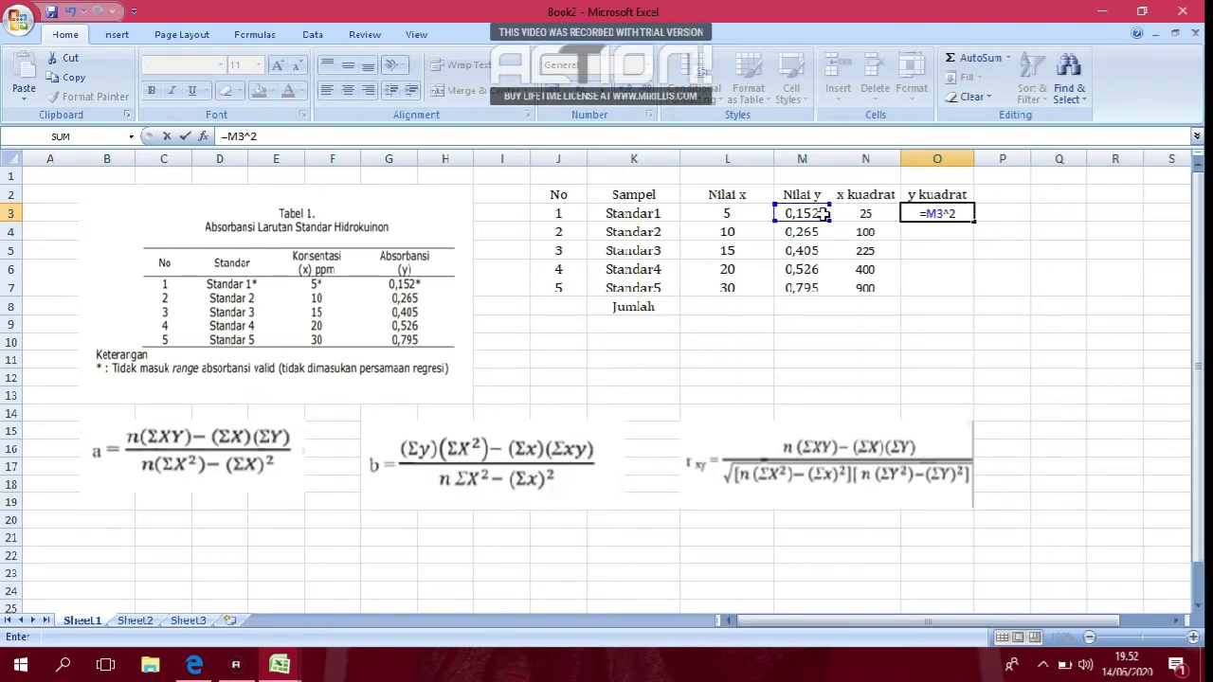
key("Return")
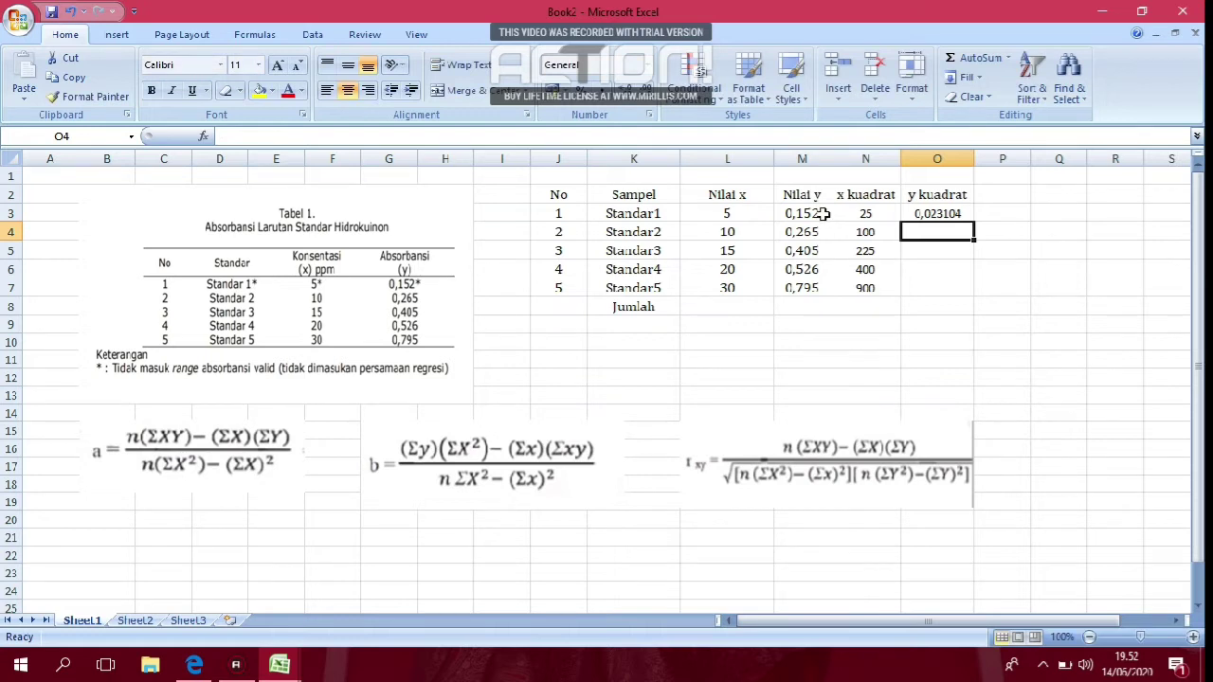
left_click(954, 214)
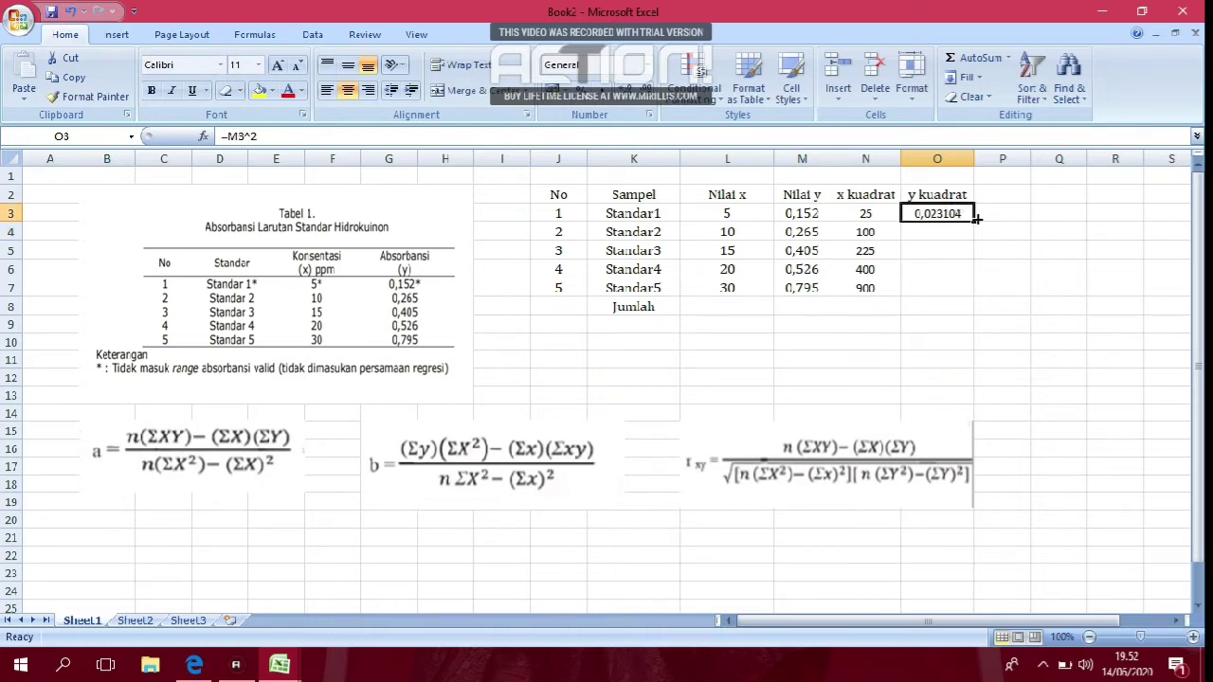
left_click_drag(975, 219, 967, 287)
Enter the column header "xy" in cell P2.
left_click(1007, 195)
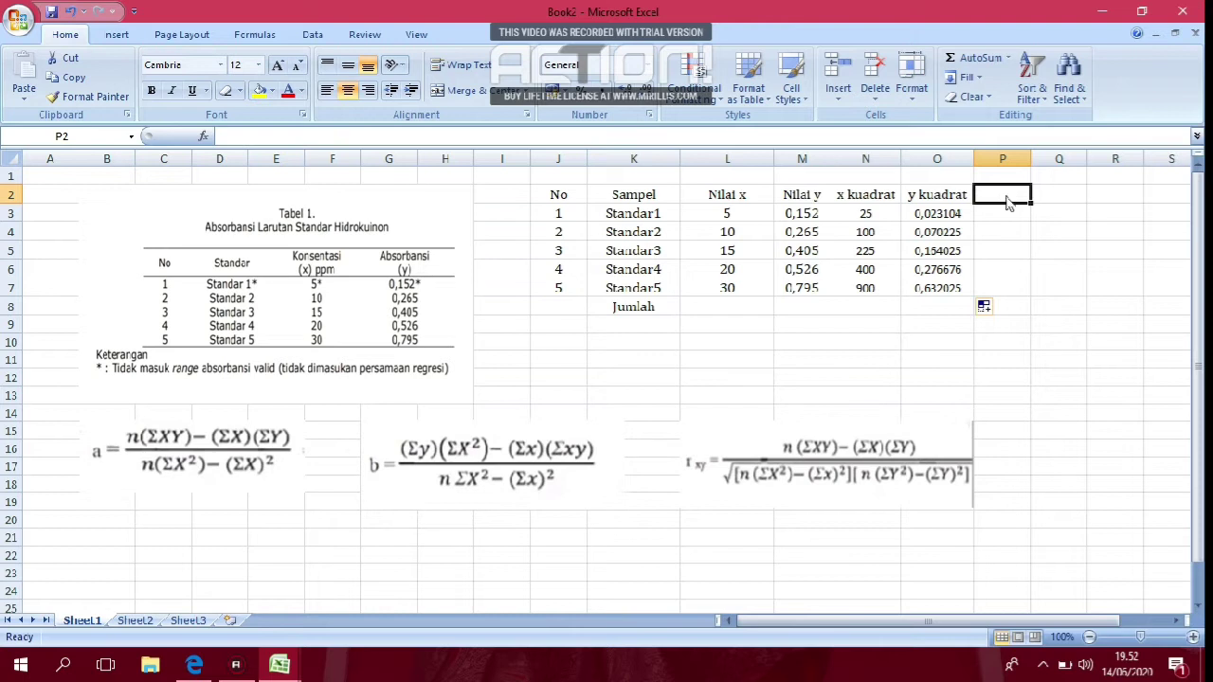
type("xy")
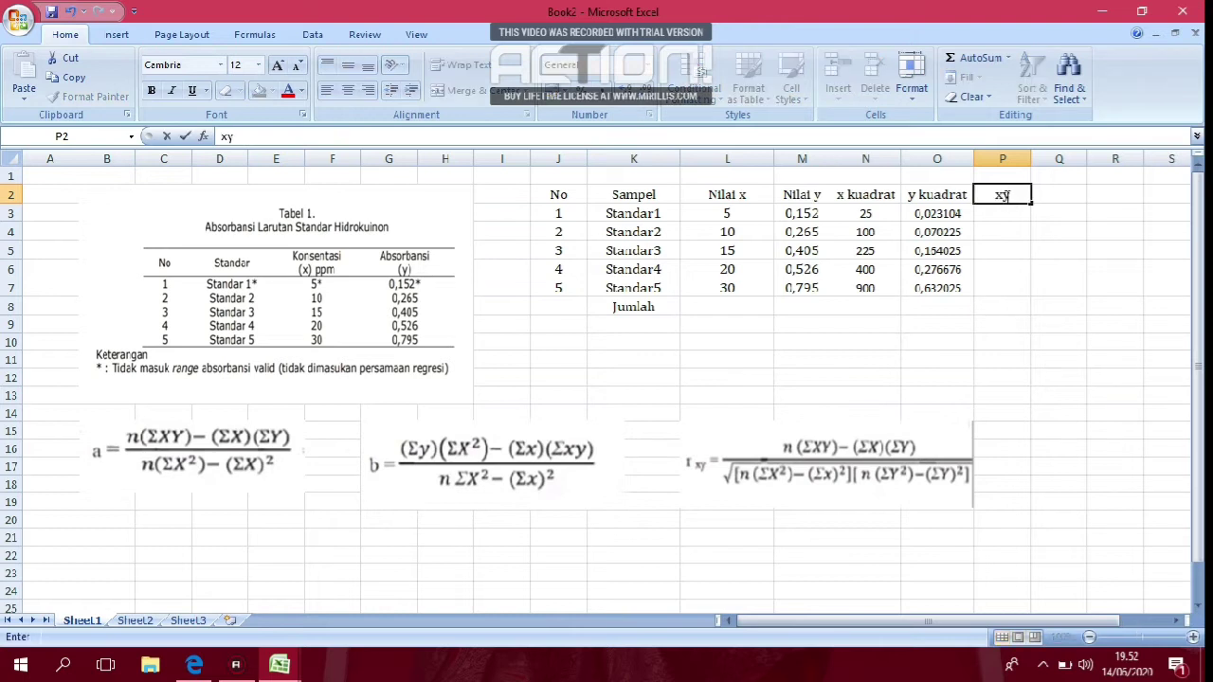
key("Return")
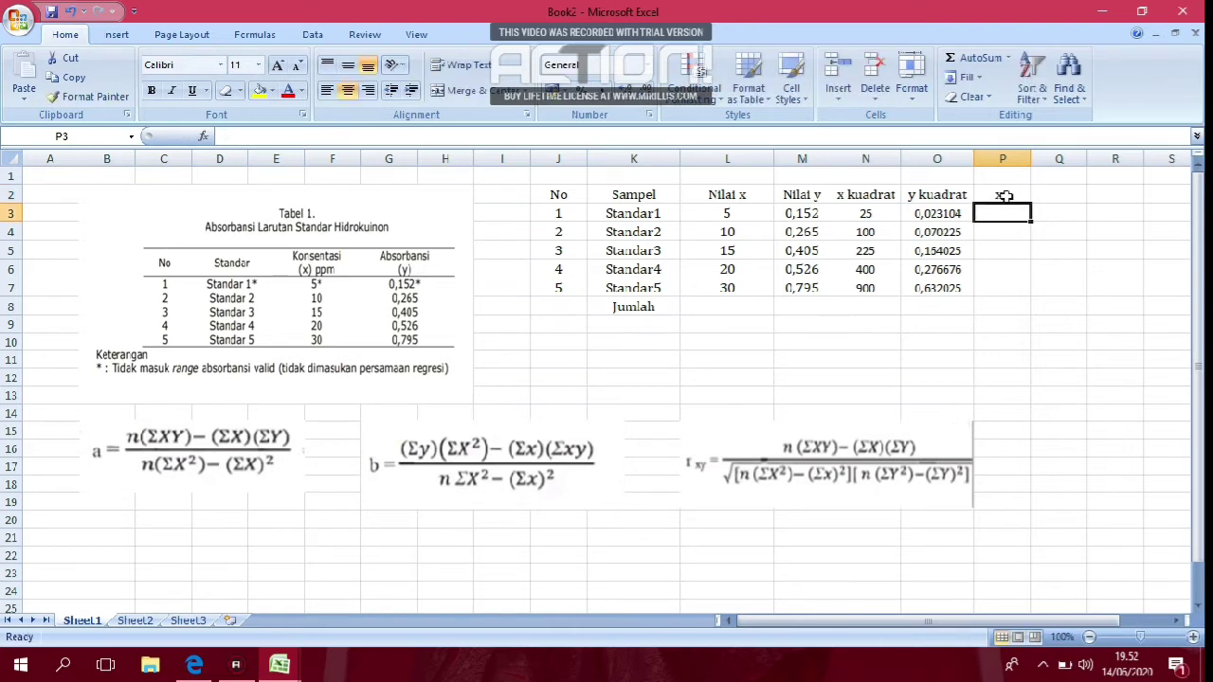
Multiply the first x and y values in P3 with =L3*M3 and fill the formula down to P7.
type("=")
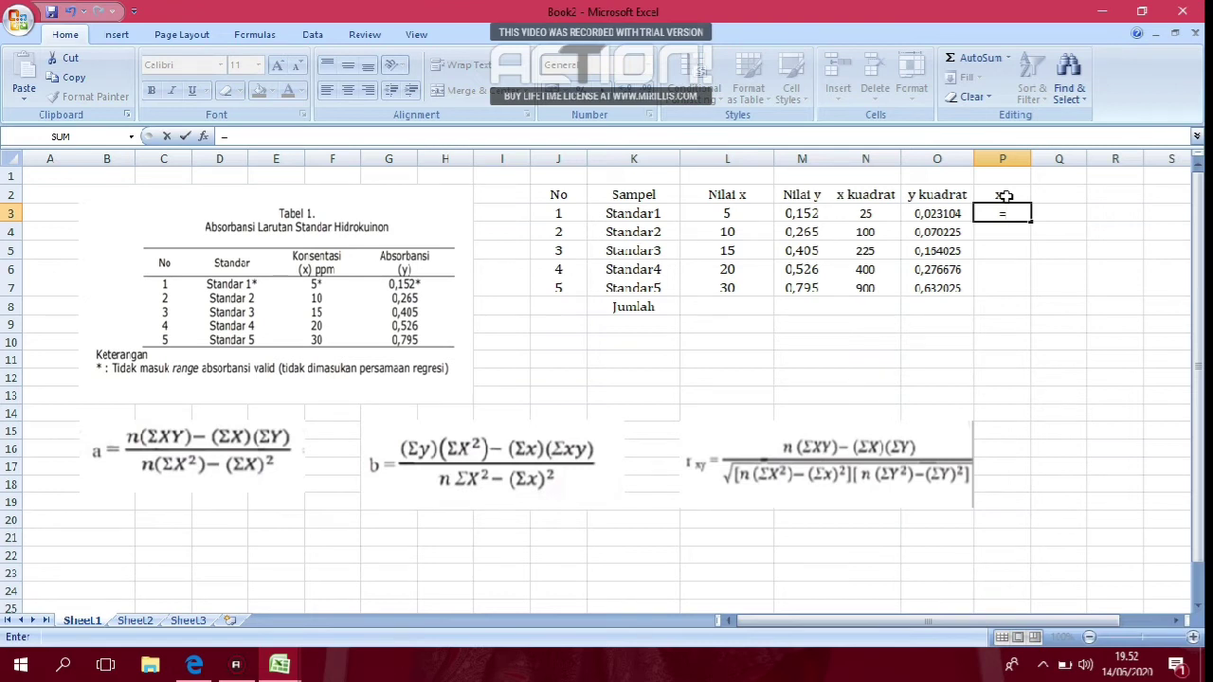
left_click(745, 216)
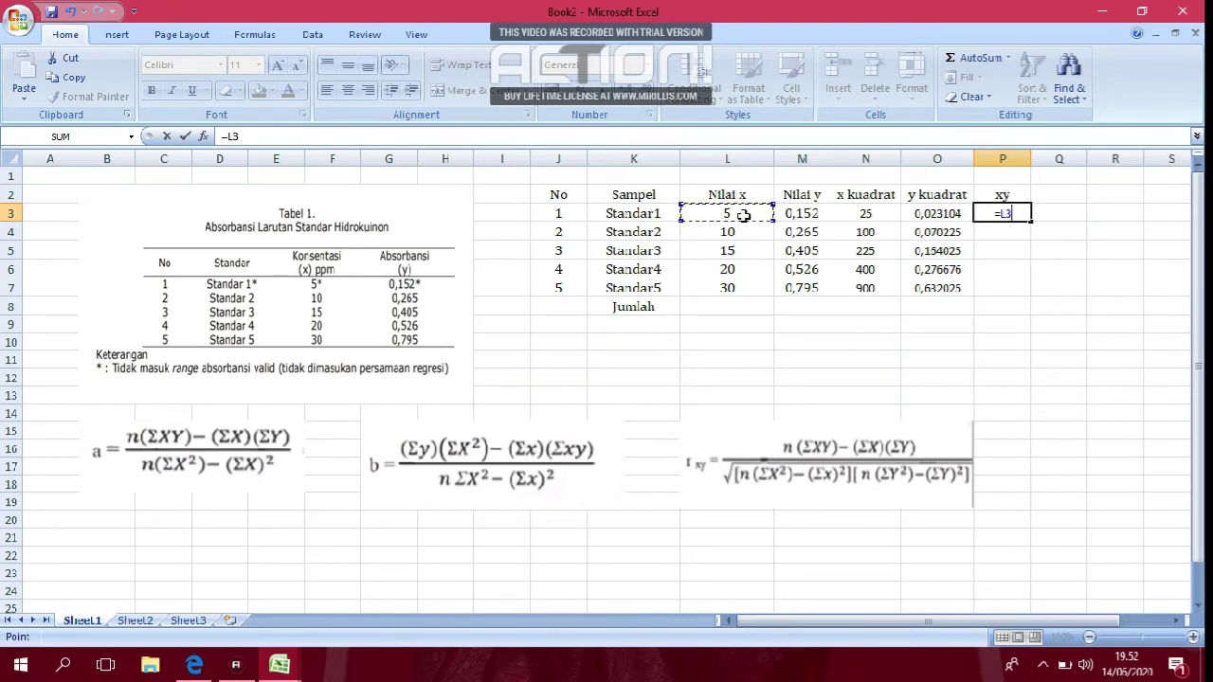
type("*")
left_click(794, 216)
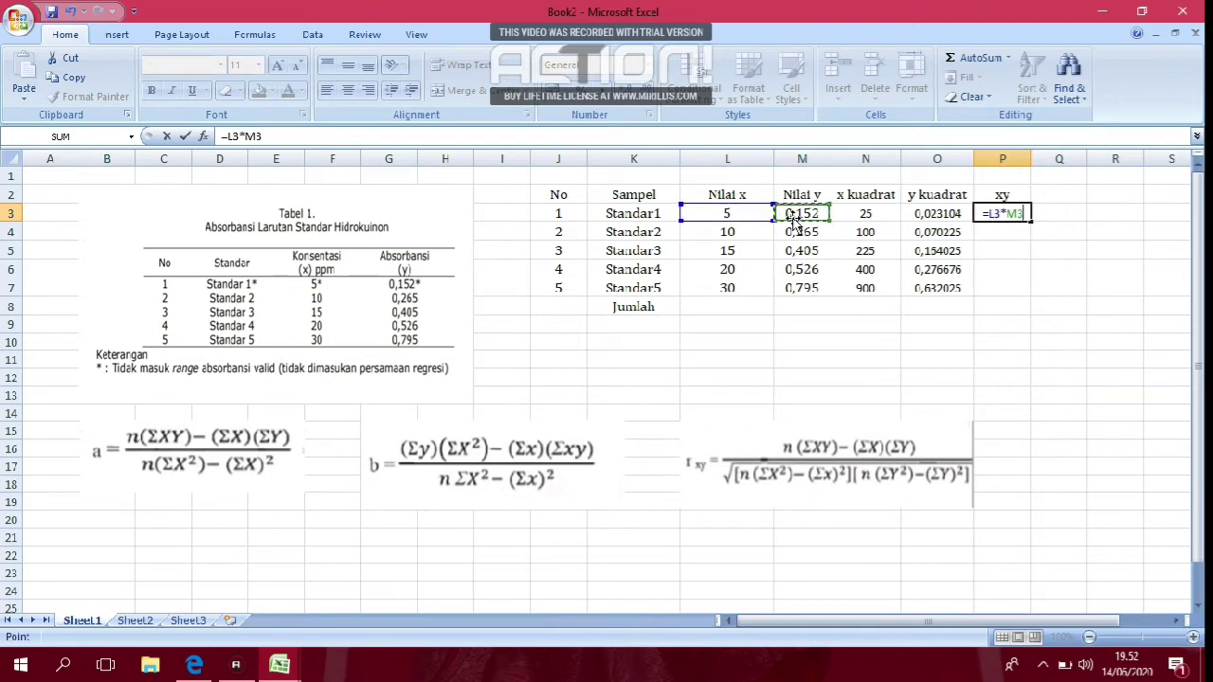
key("Return")
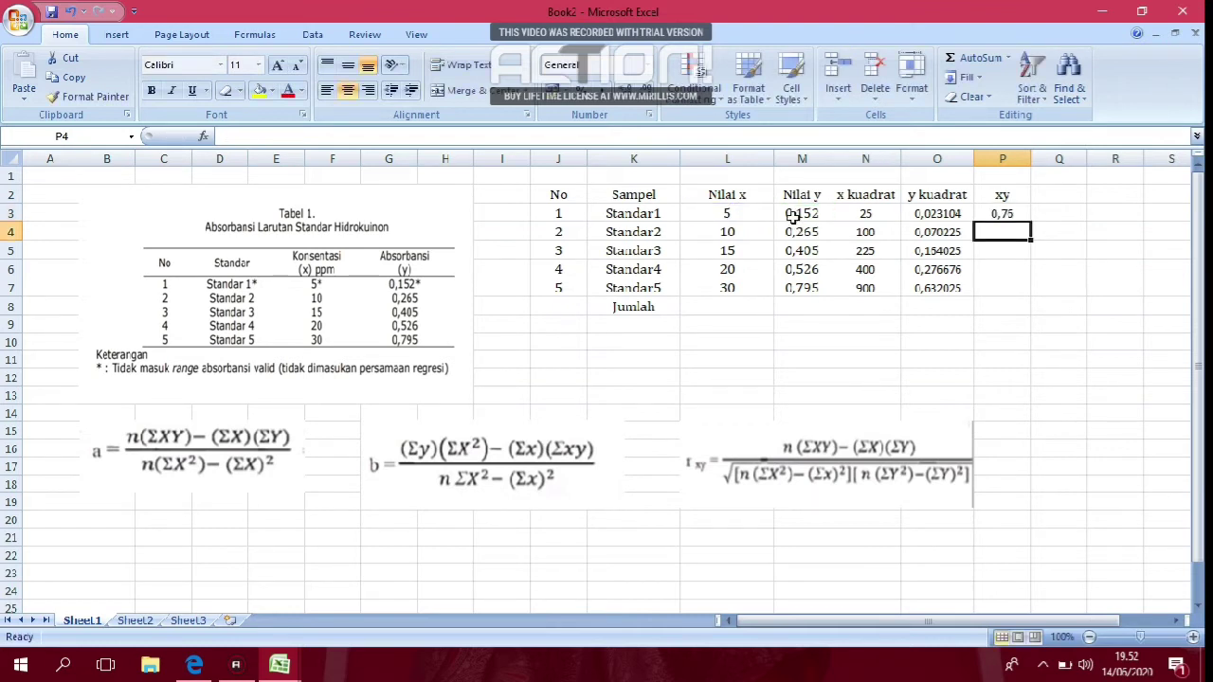
left_click(1003, 217)
left_click_drag(1032, 222, 1026, 291)
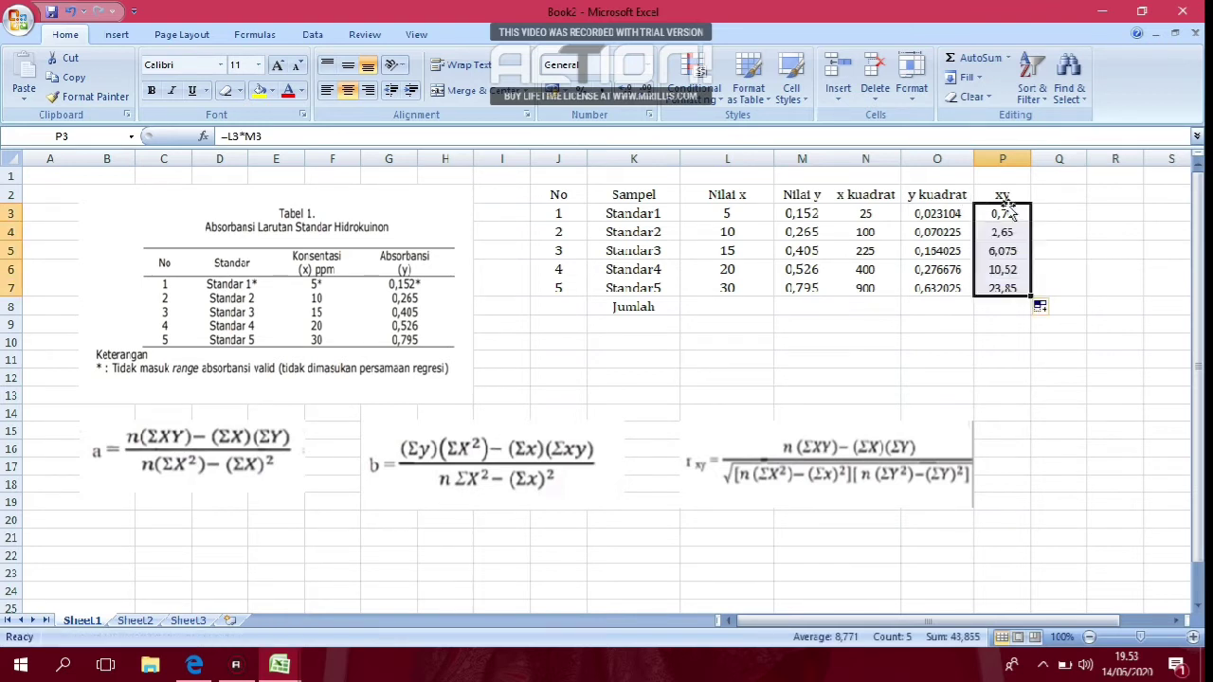
Total the Nilai x column in the Jumlah row by entering =(SUM(L3:L7)) in cell L8.
left_click(737, 301)
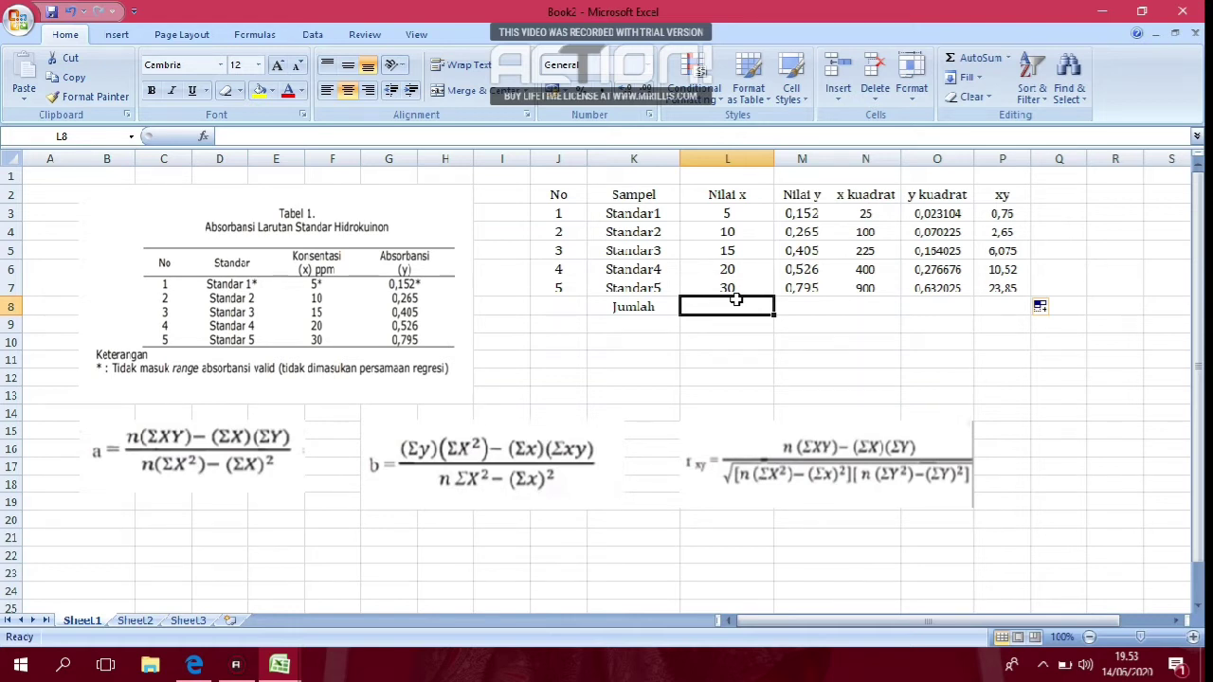
type("=")
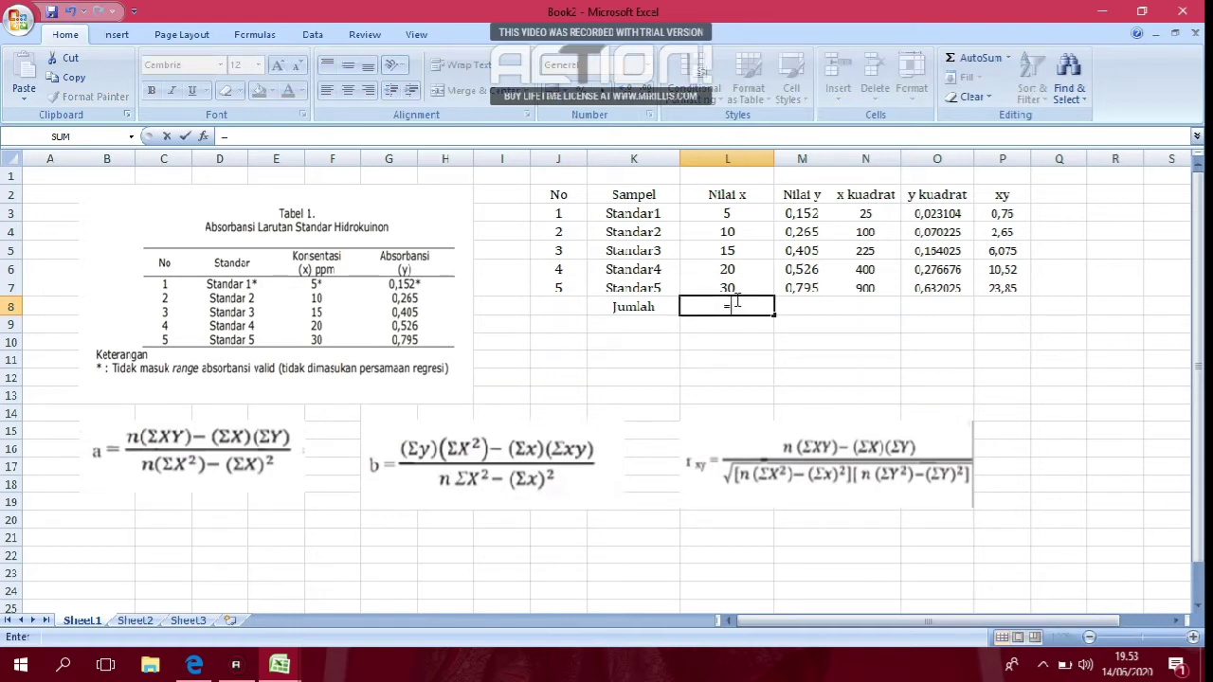
type("(SUM")
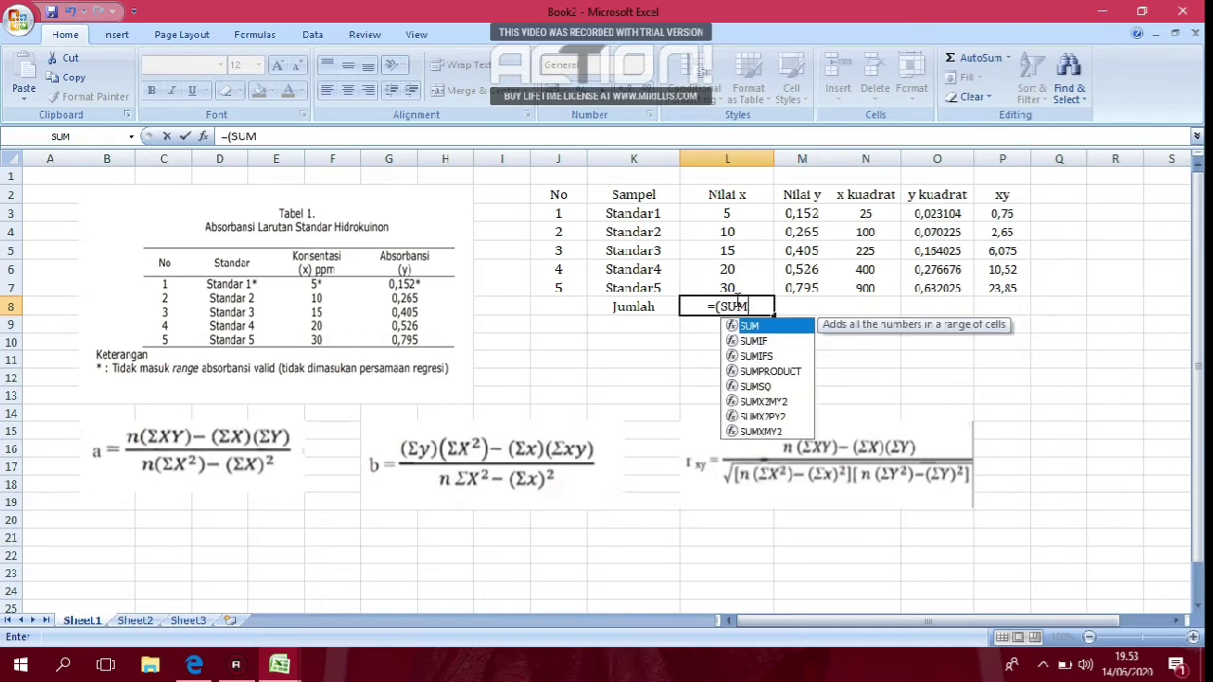
type("(")
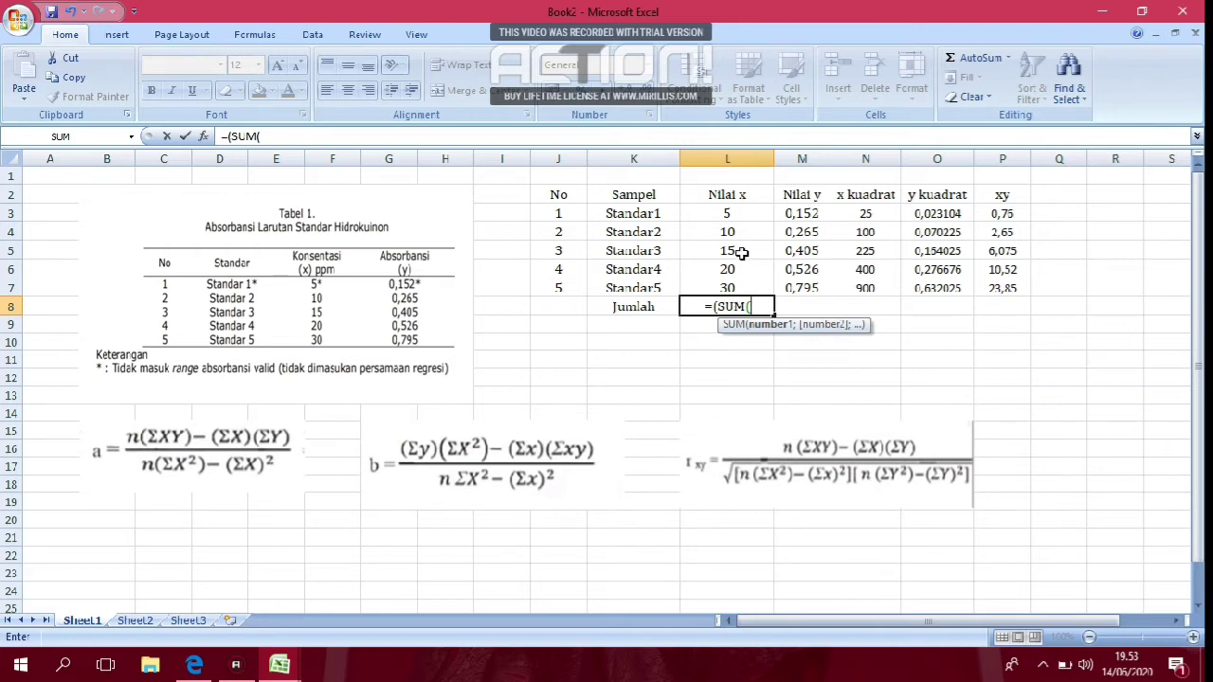
left_click_drag(760, 214, 770, 292)
type("))")
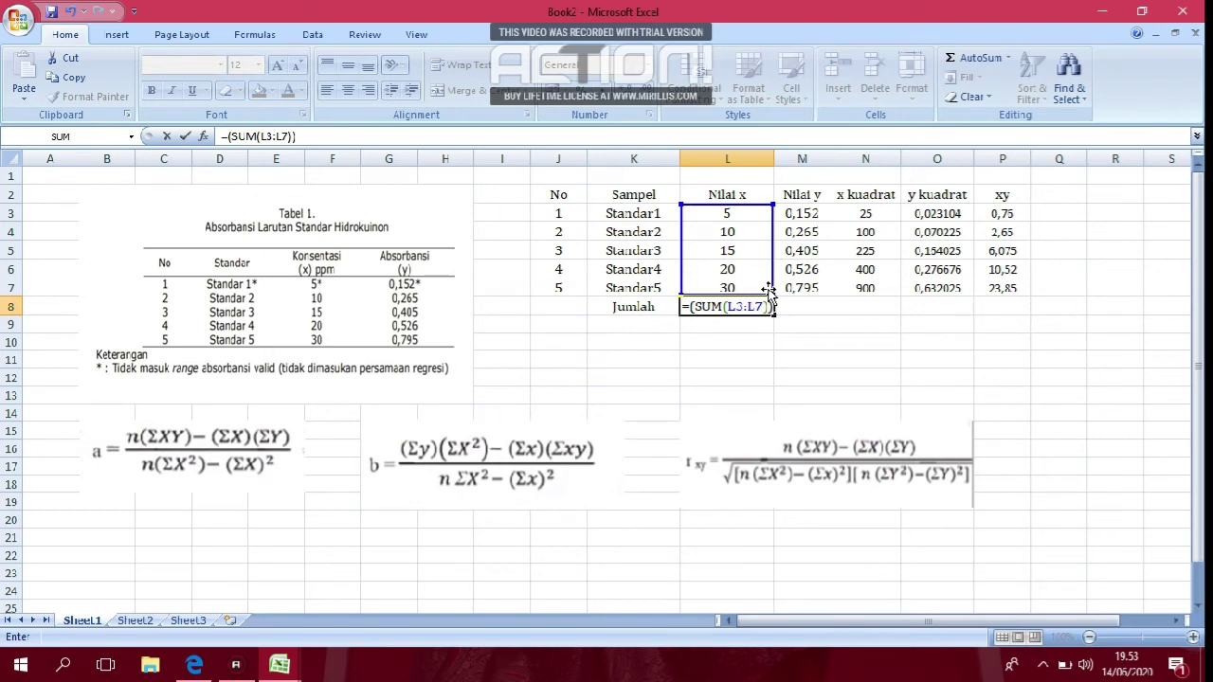
key("Return")
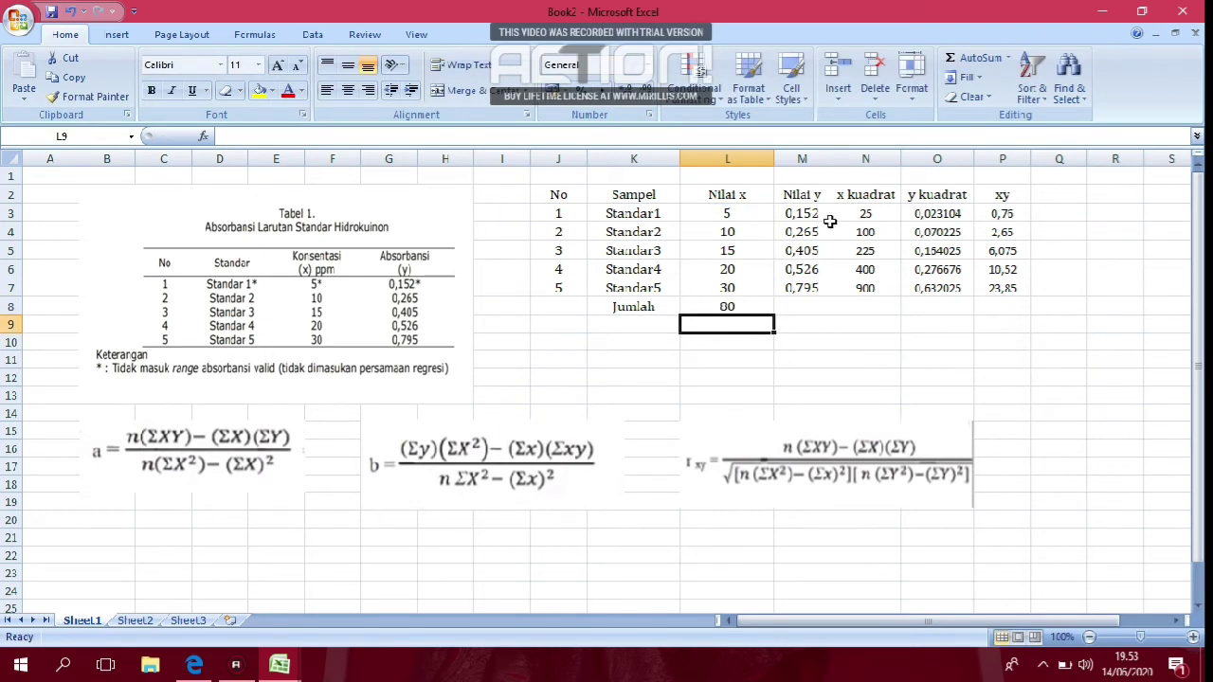
Total the Nilai y column in the Jumlah row by entering =SUM(M3:M7) in cell M8.
left_click(787, 303)
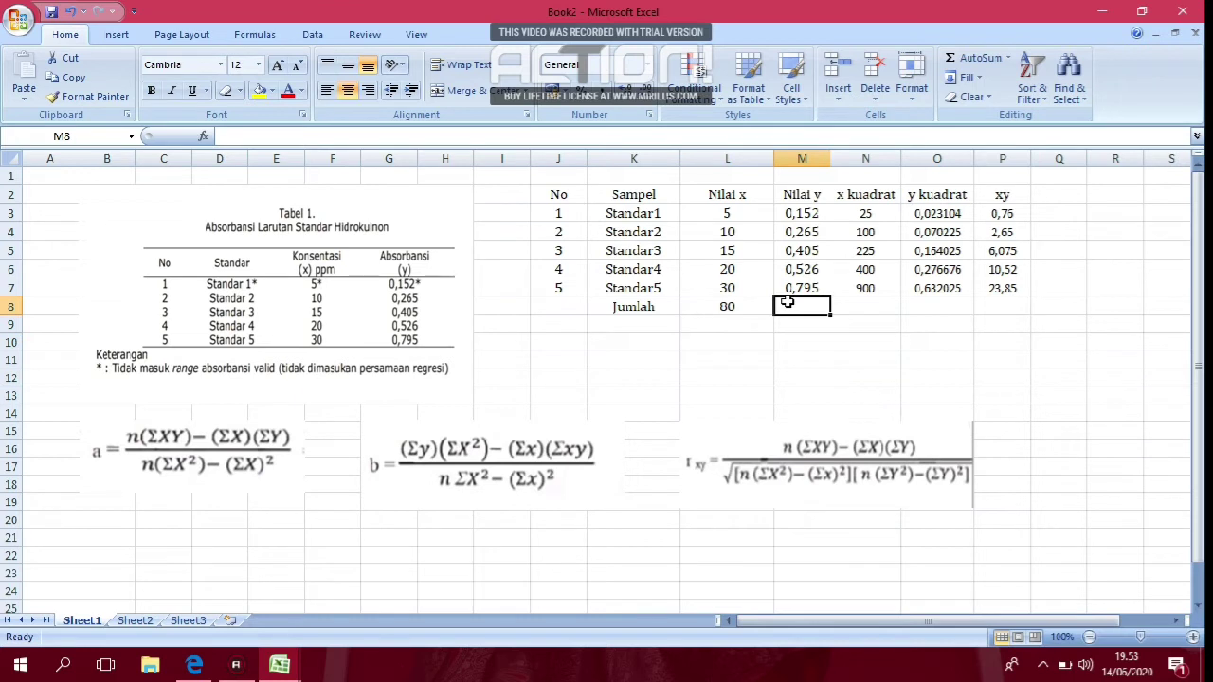
type("=(")
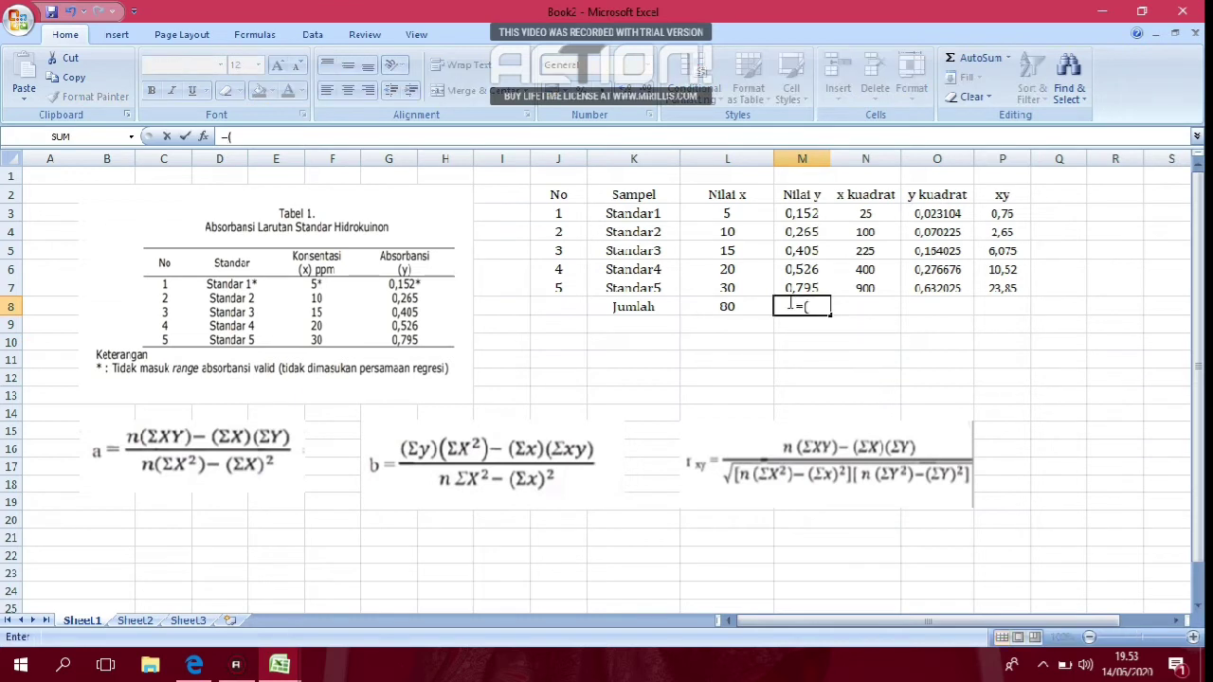
type("SUM(")
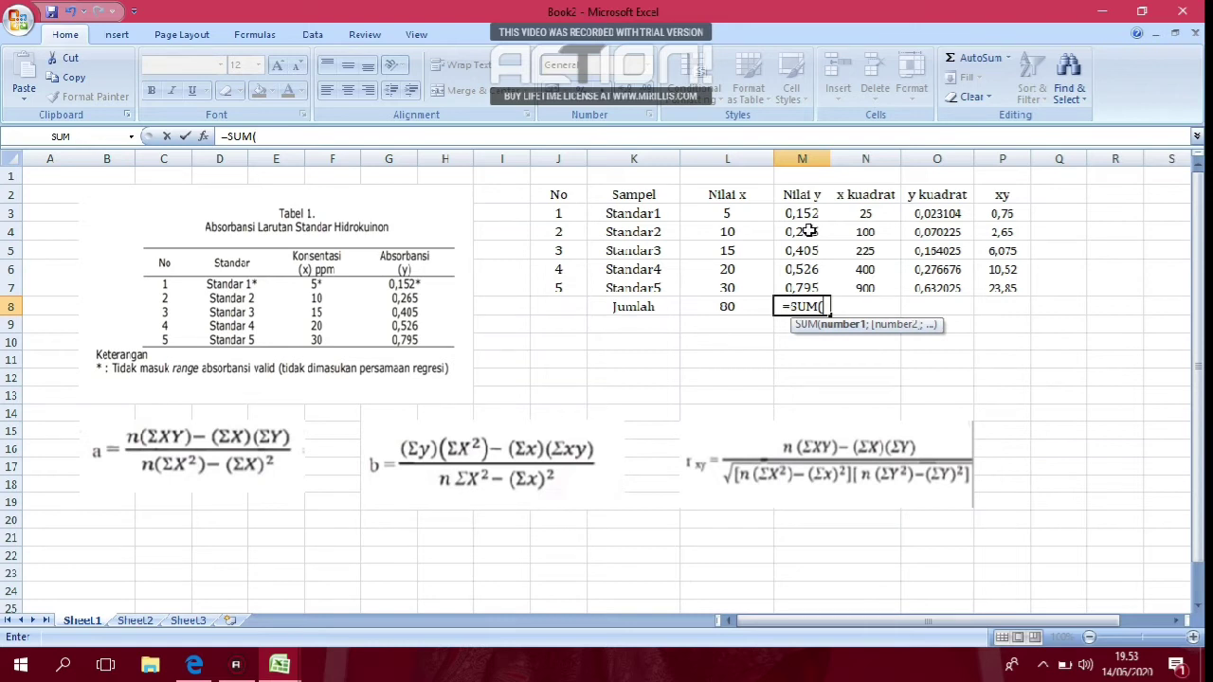
left_click_drag(803, 214, 818, 296)
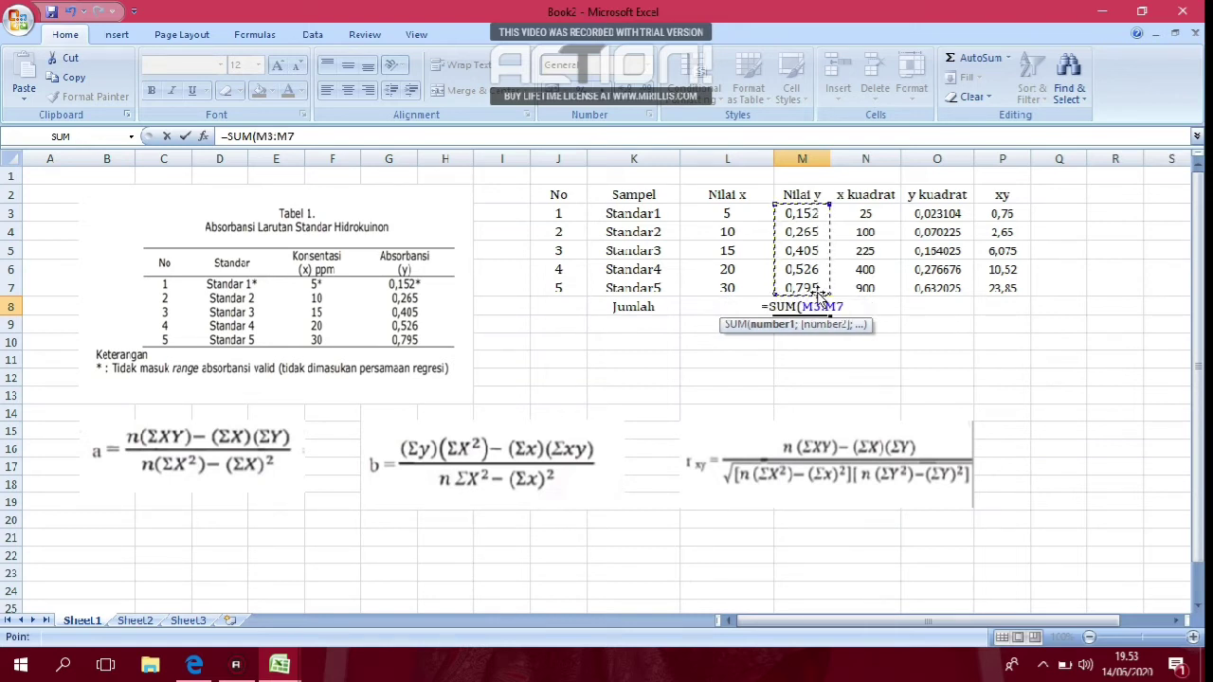
type(")")
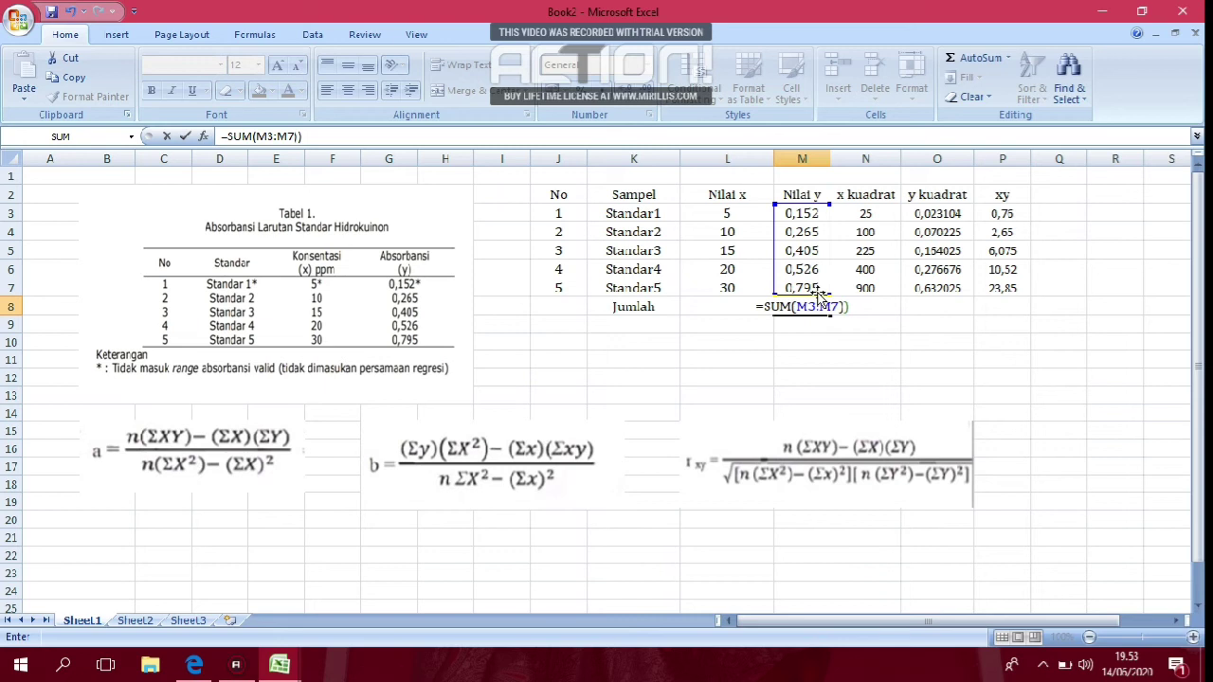
key("Return")
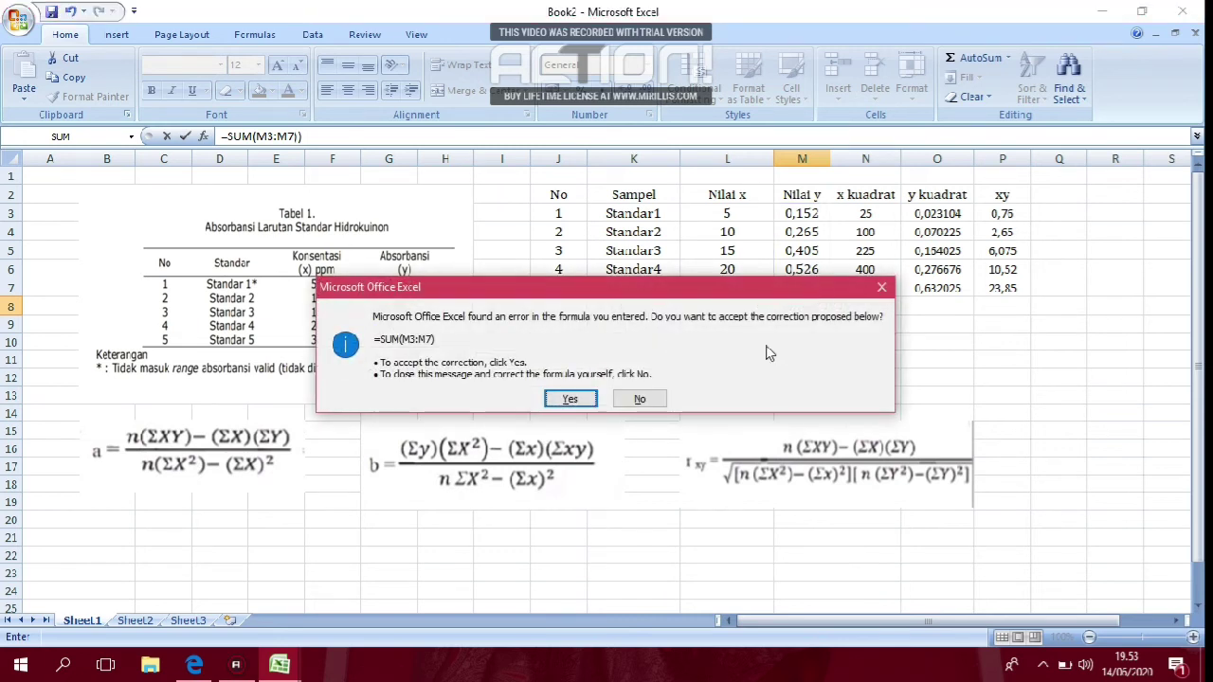
left_click(570, 399)
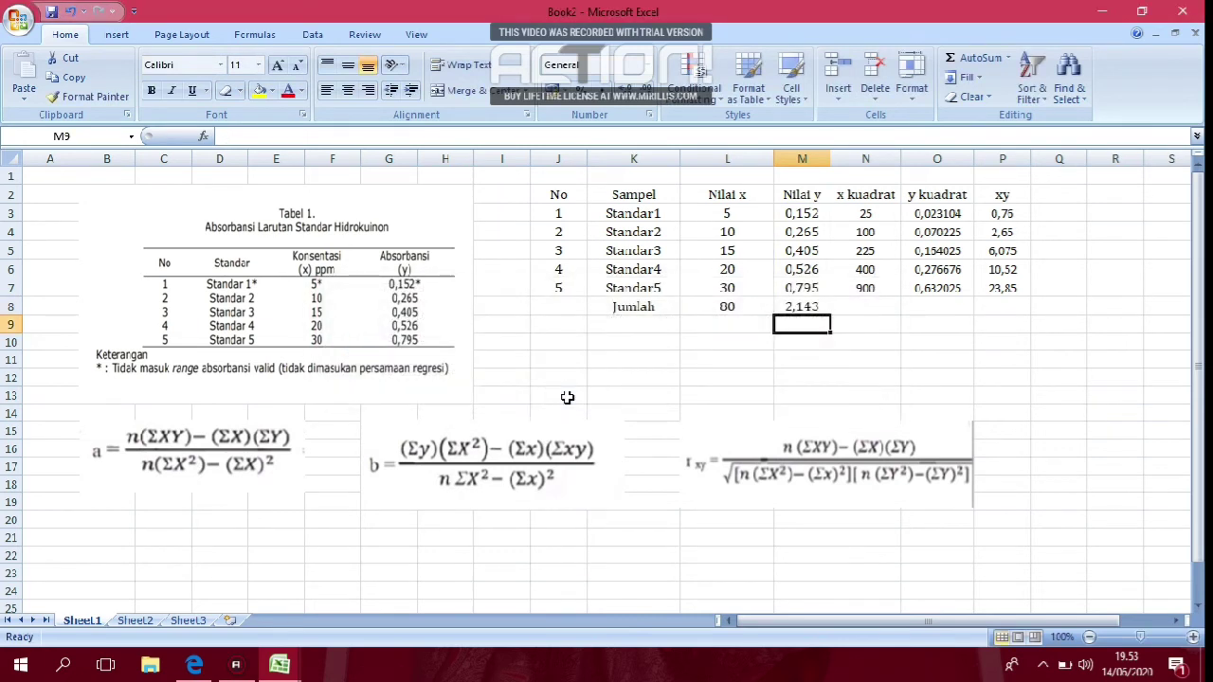
left_click(811, 302)
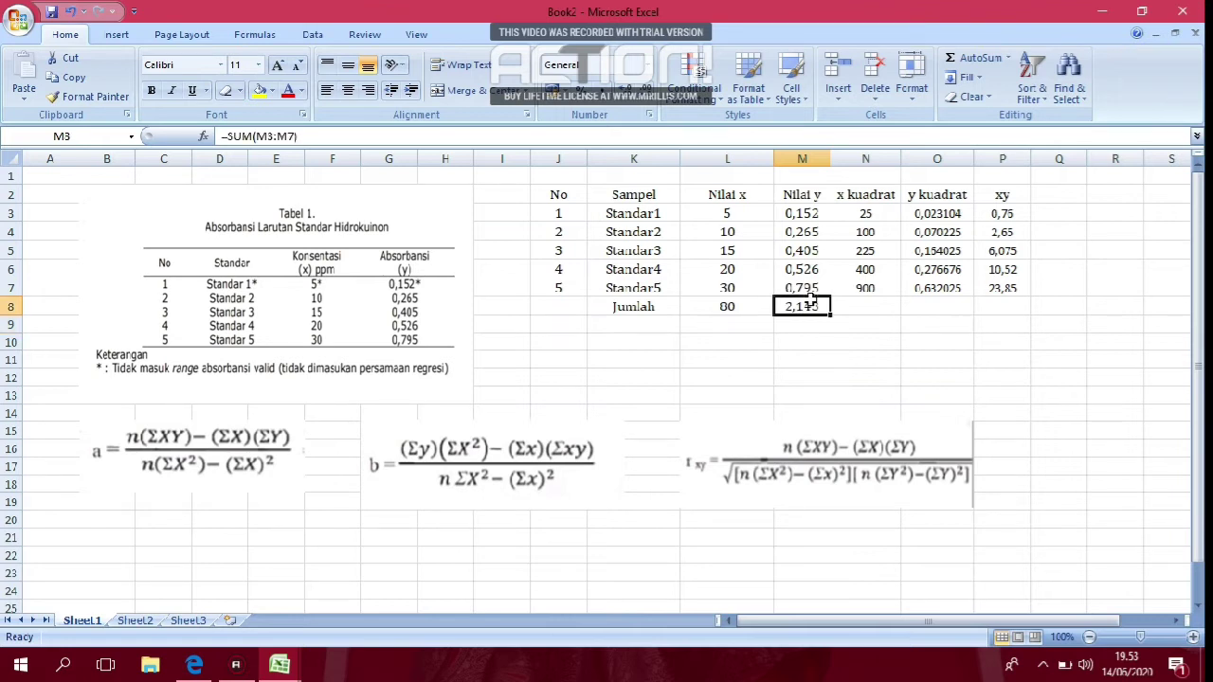
Total the x kuadrat column in the Jumlah row by entering =(SUM(N3:N7)) in cell N8.
left_click(873, 302)
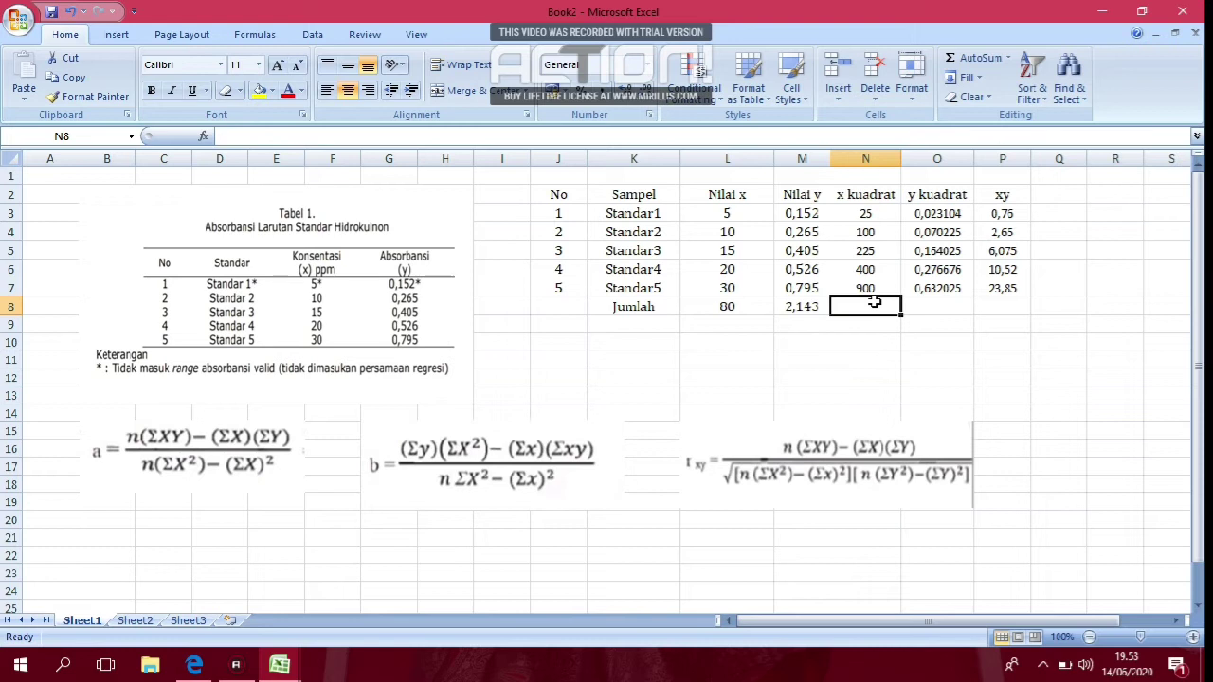
type("=")
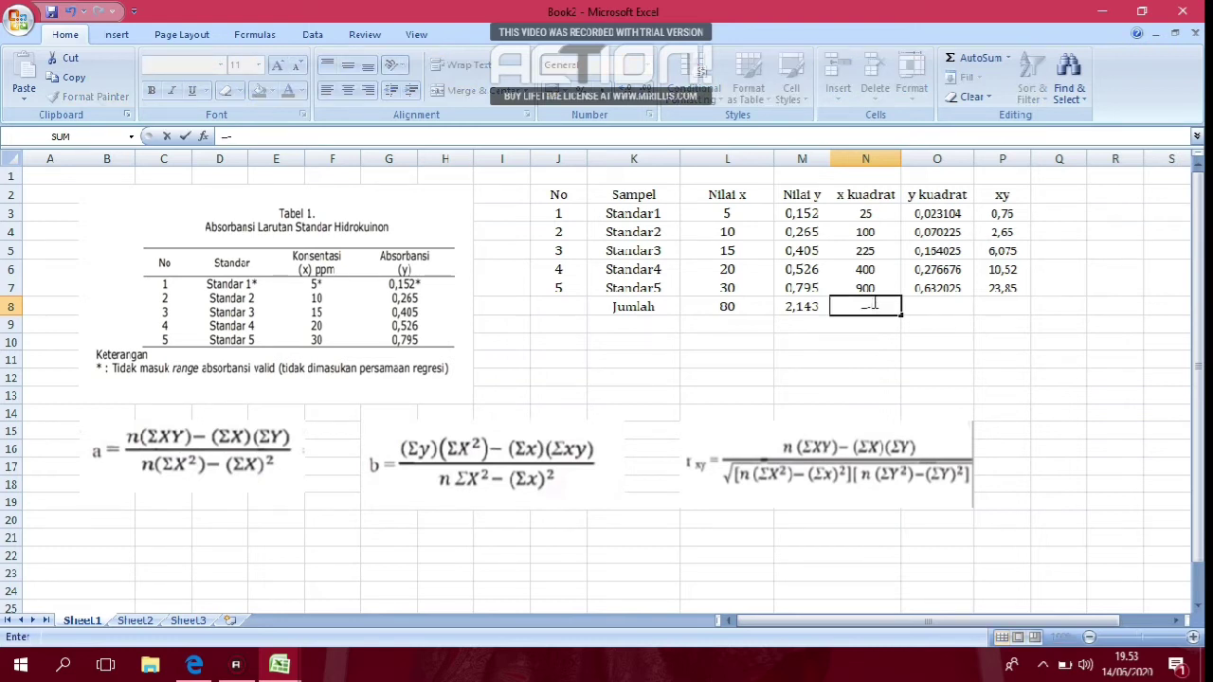
type("(SUM")
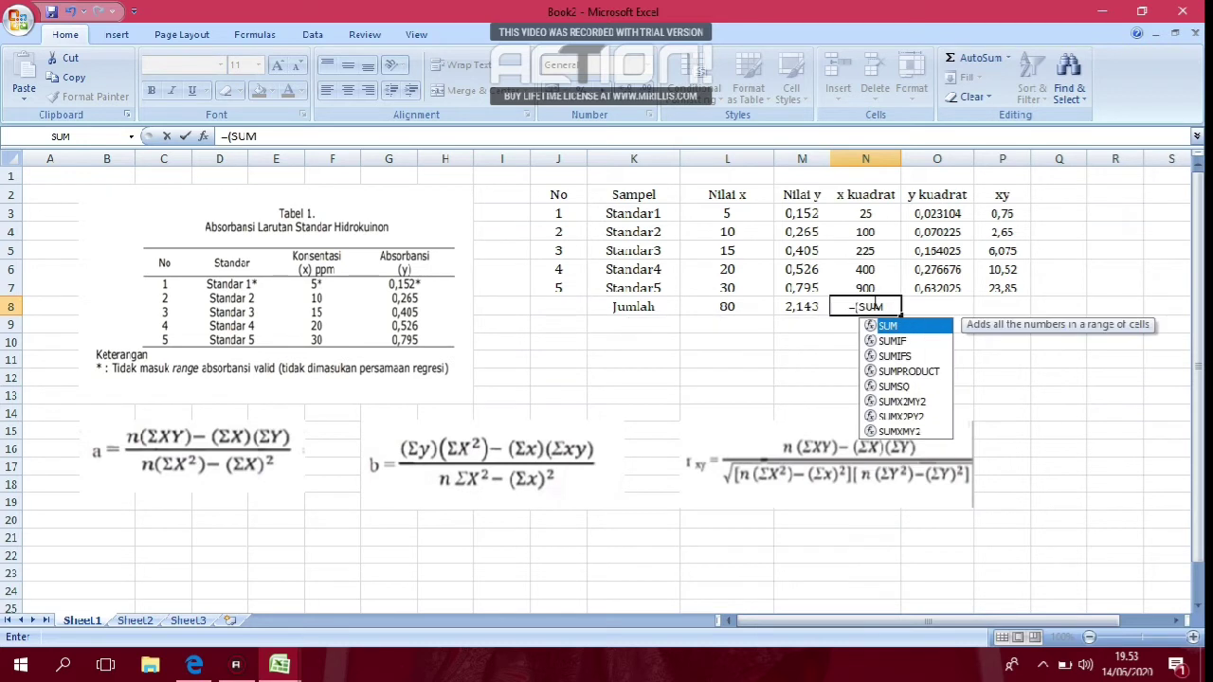
type("(")
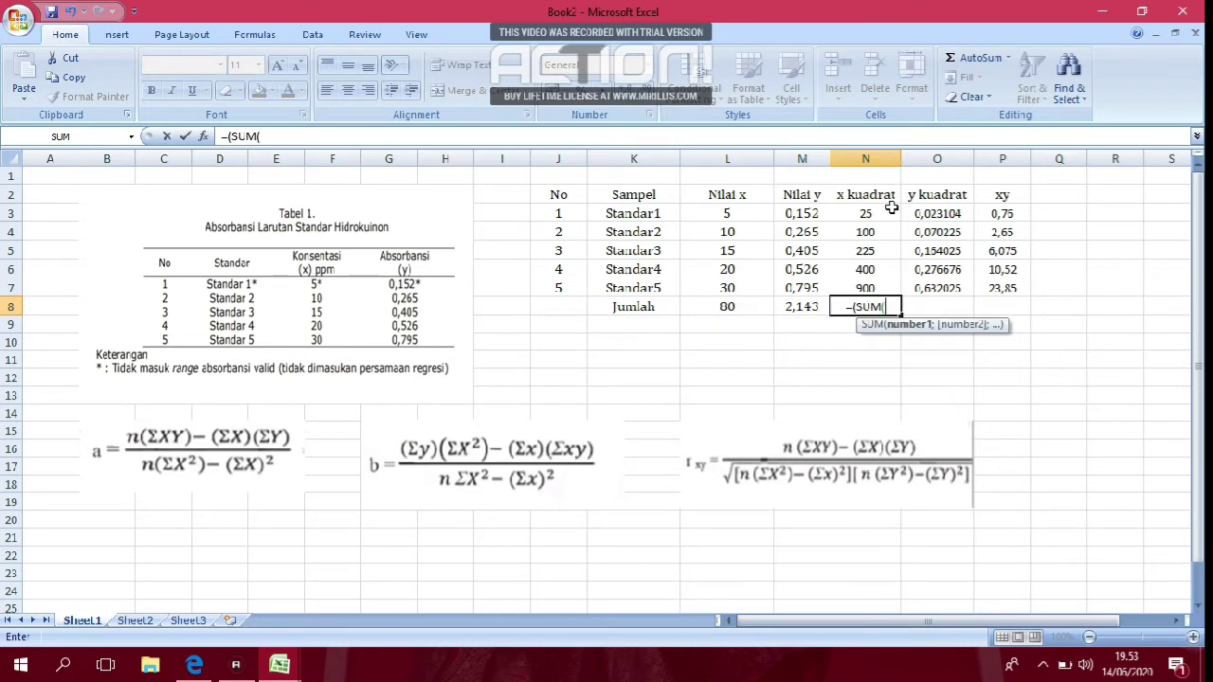
left_click_drag(886, 213, 870, 289)
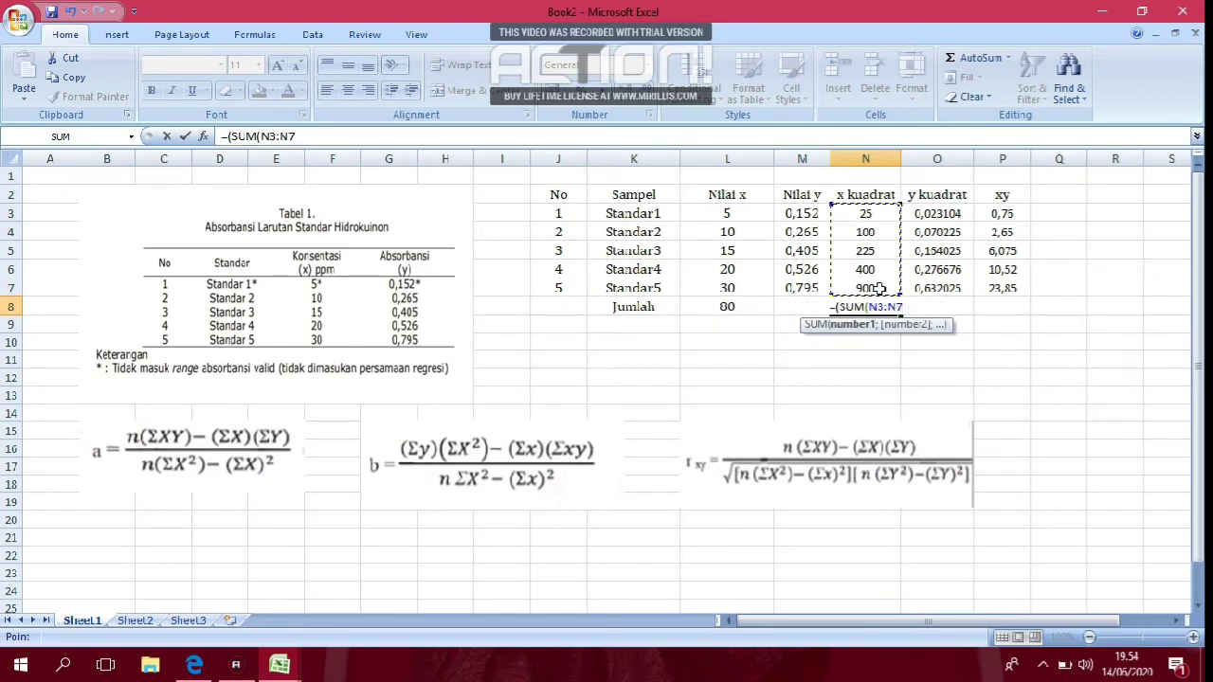
type("))")
key("Return")
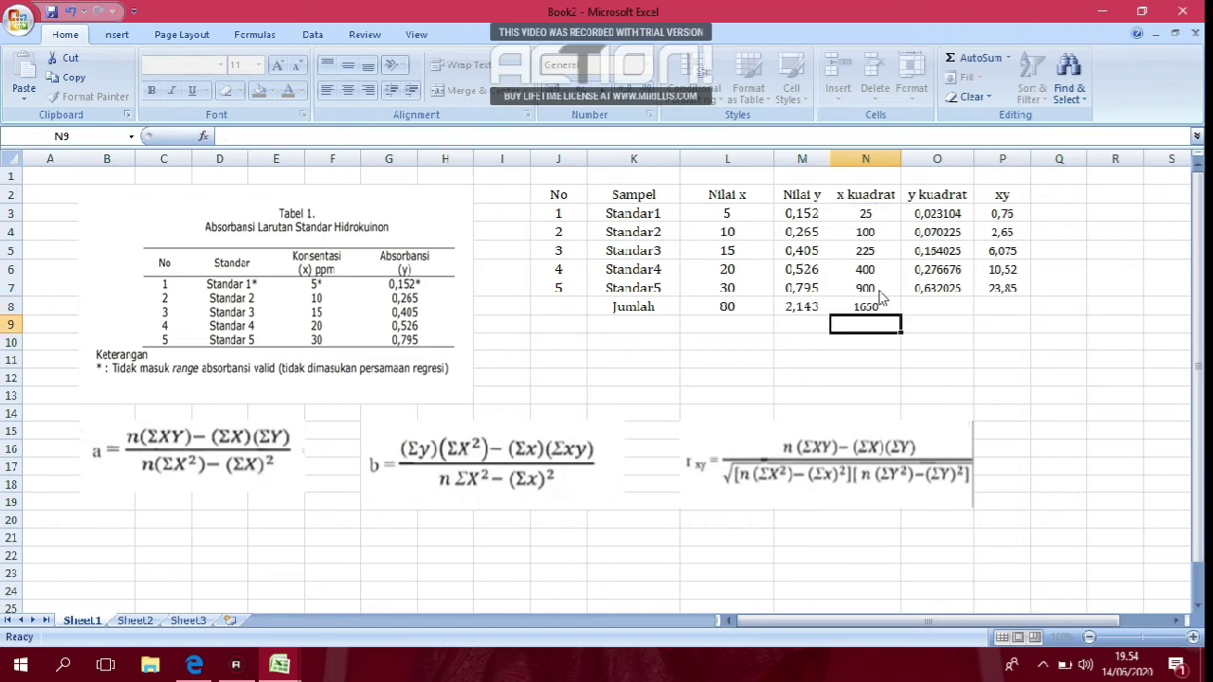
Try to add an extra closing parenthesis to the Nilai y total formula in M8.
left_click(804, 308)
left_click(398, 138)
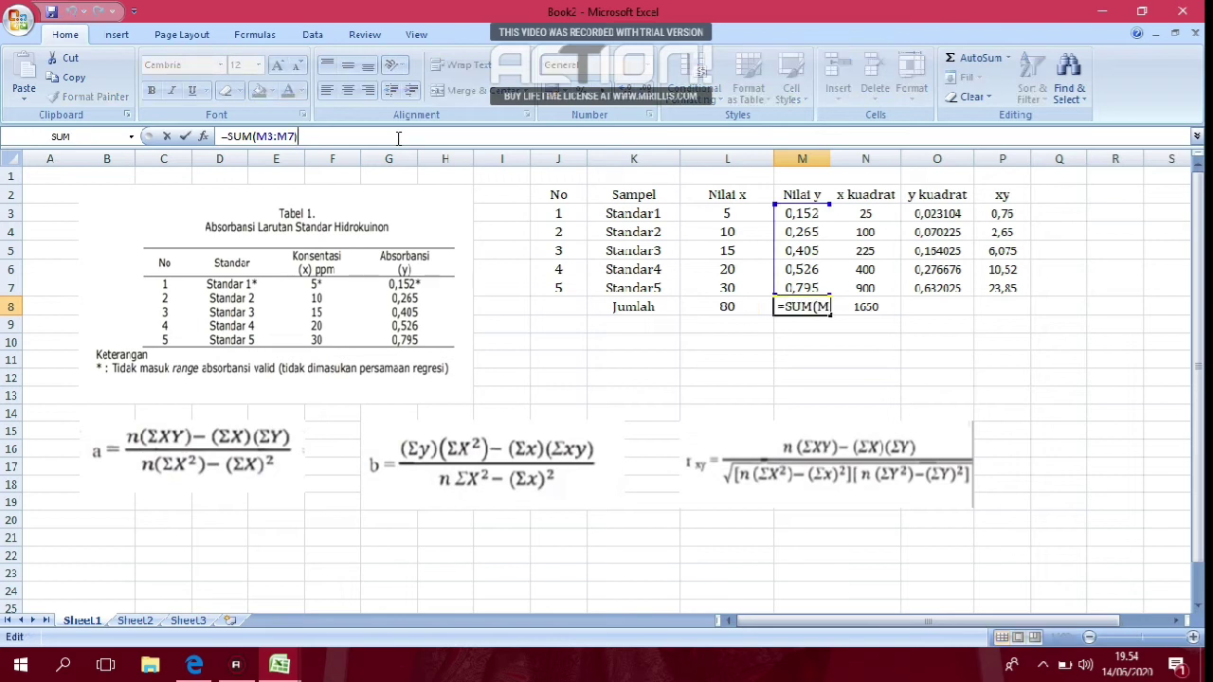
type(")")
key("Return")
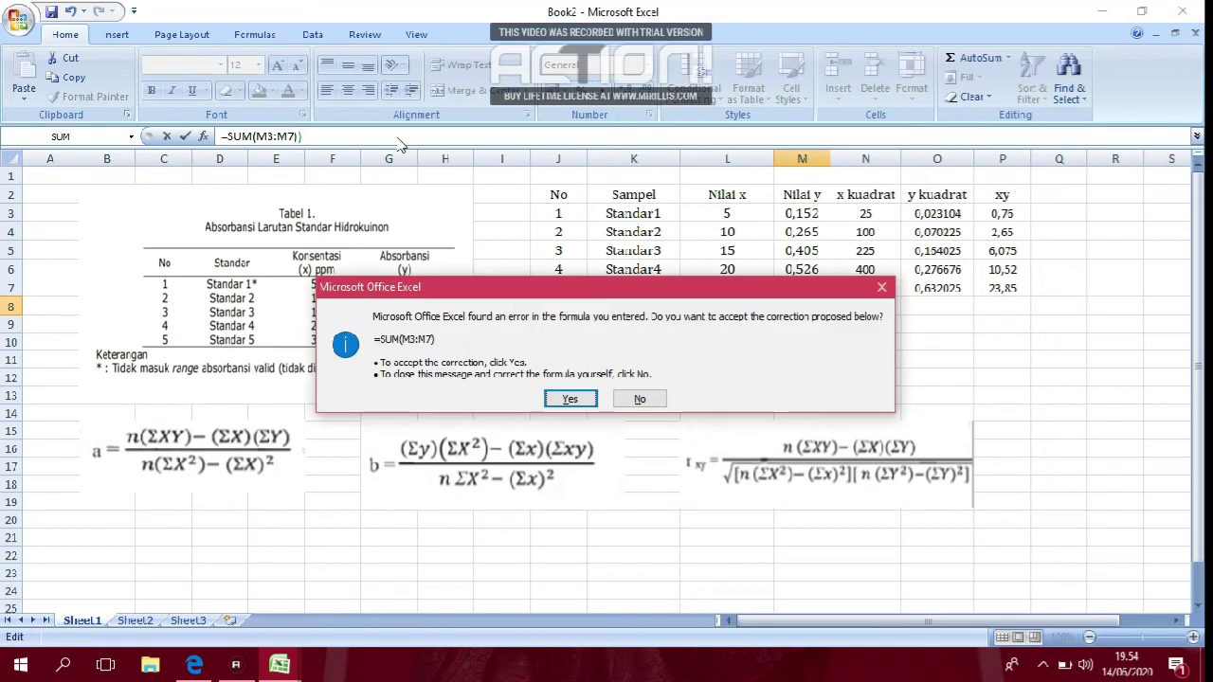
left_click(570, 399)
Wrap the Nilai y total formula in M8 in outer parentheses as =(SUM(M3:M7)).
left_click(779, 306)
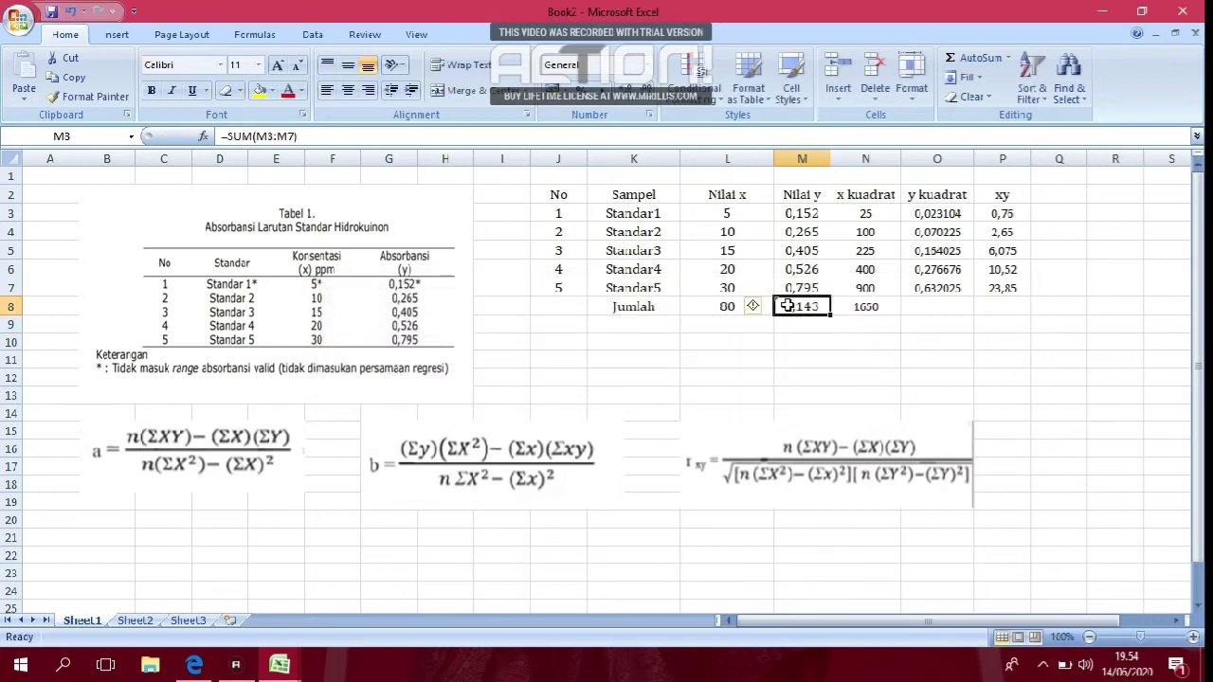
left_click(227, 135)
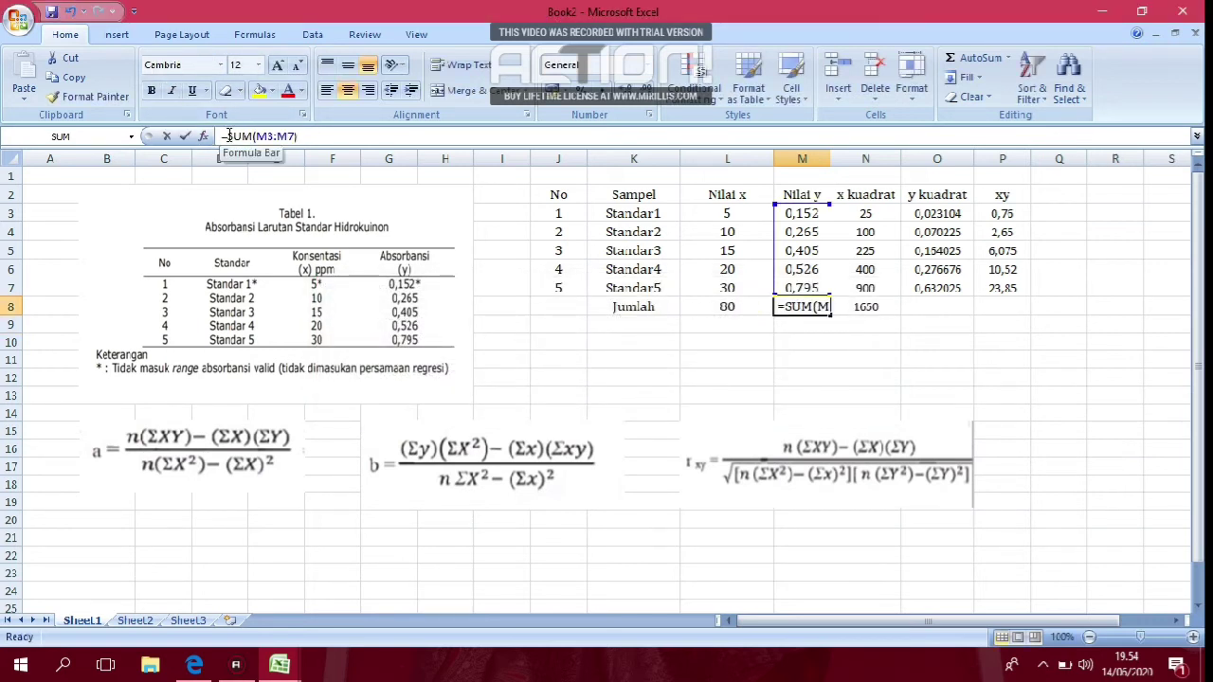
type("(")
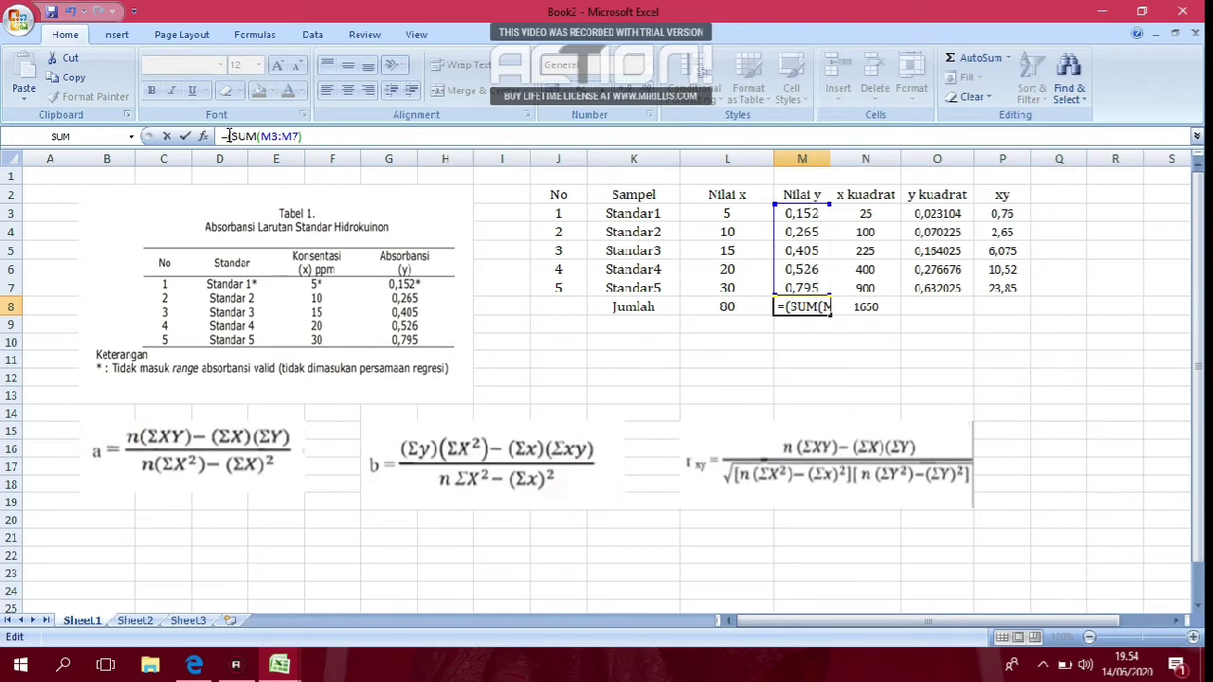
key("Return")
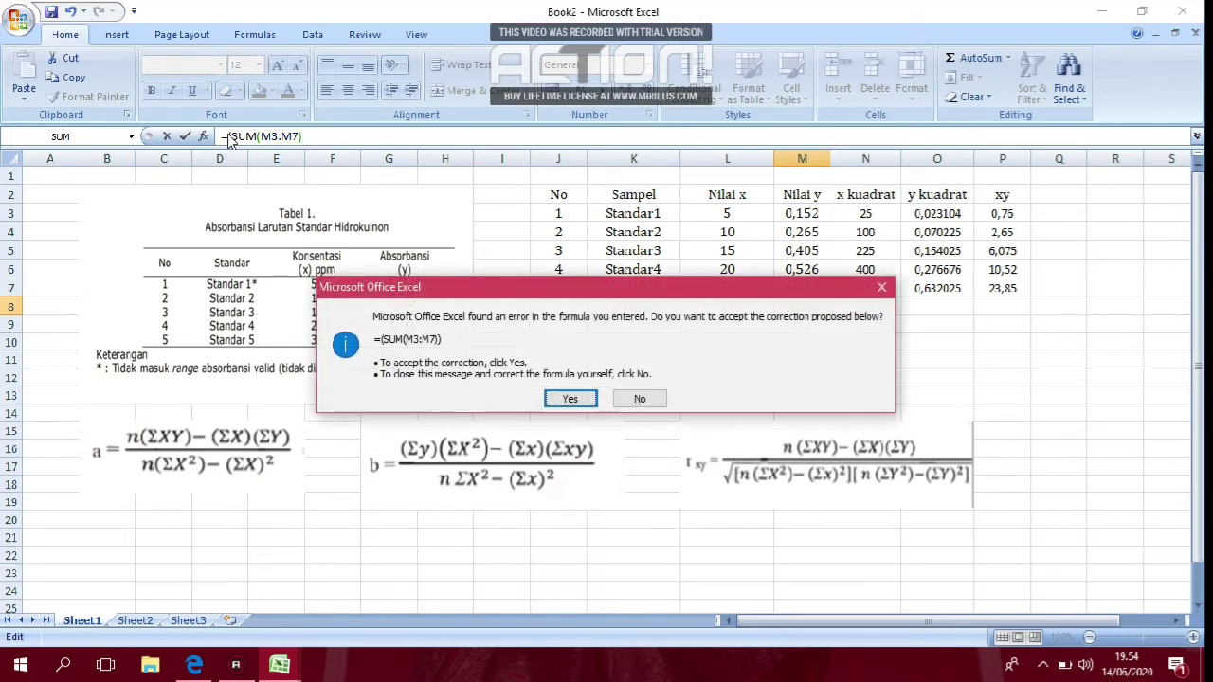
left_click(569, 400)
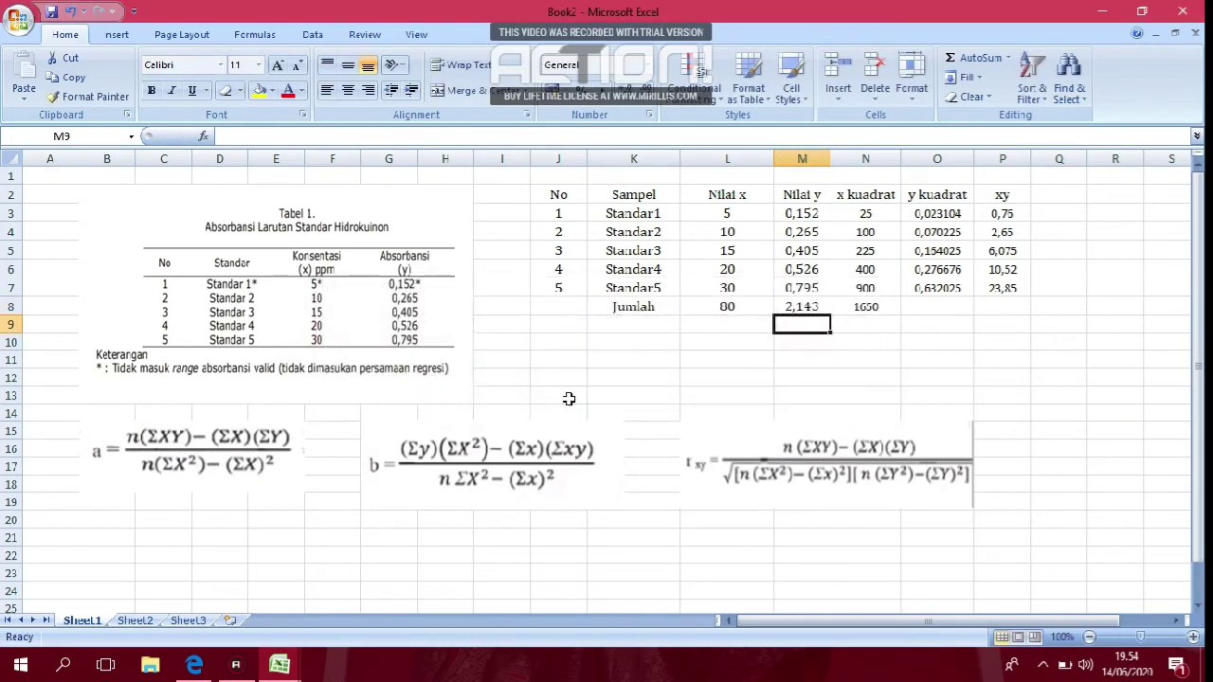
Total the y kuadrat column in the Jumlah row by entering =(sum(O3:O7)) in cell O8.
left_click(933, 304)
type("=")
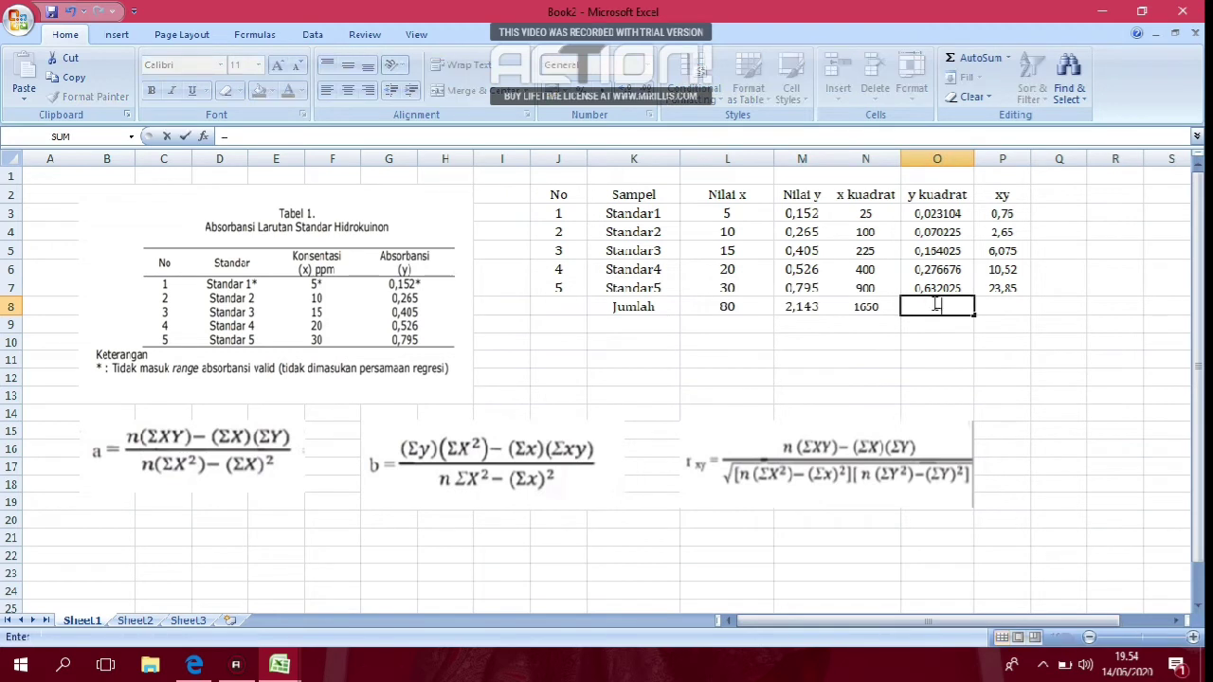
type("(sum")
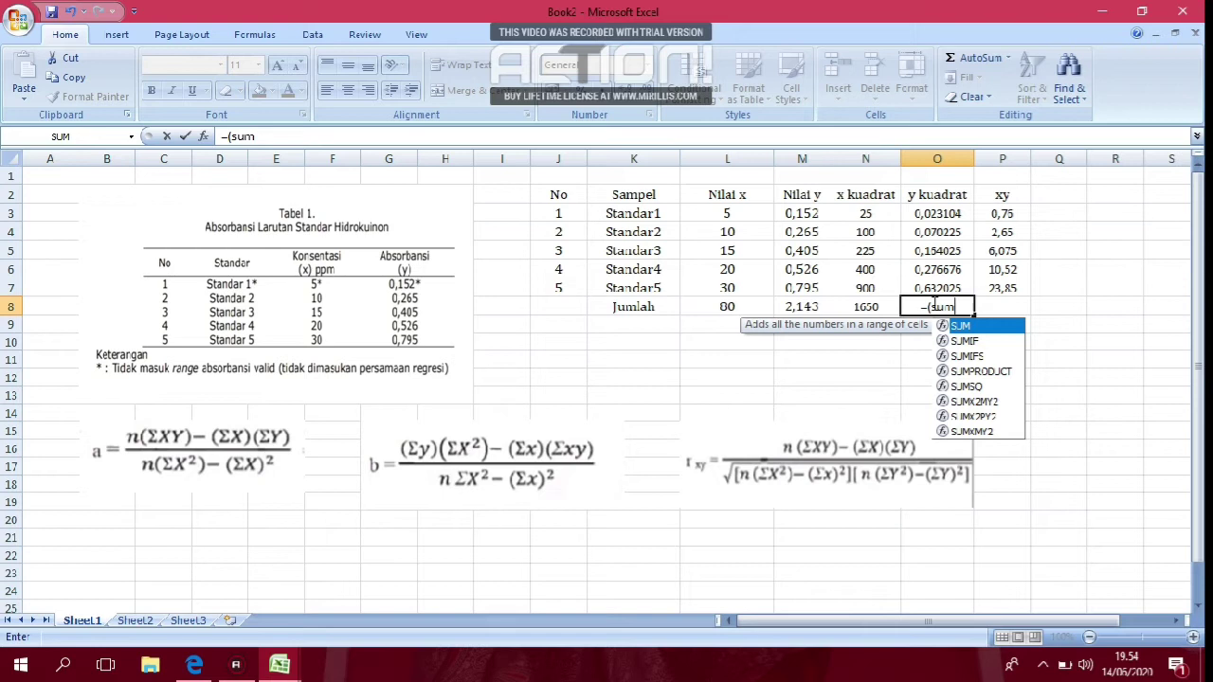
type("(")
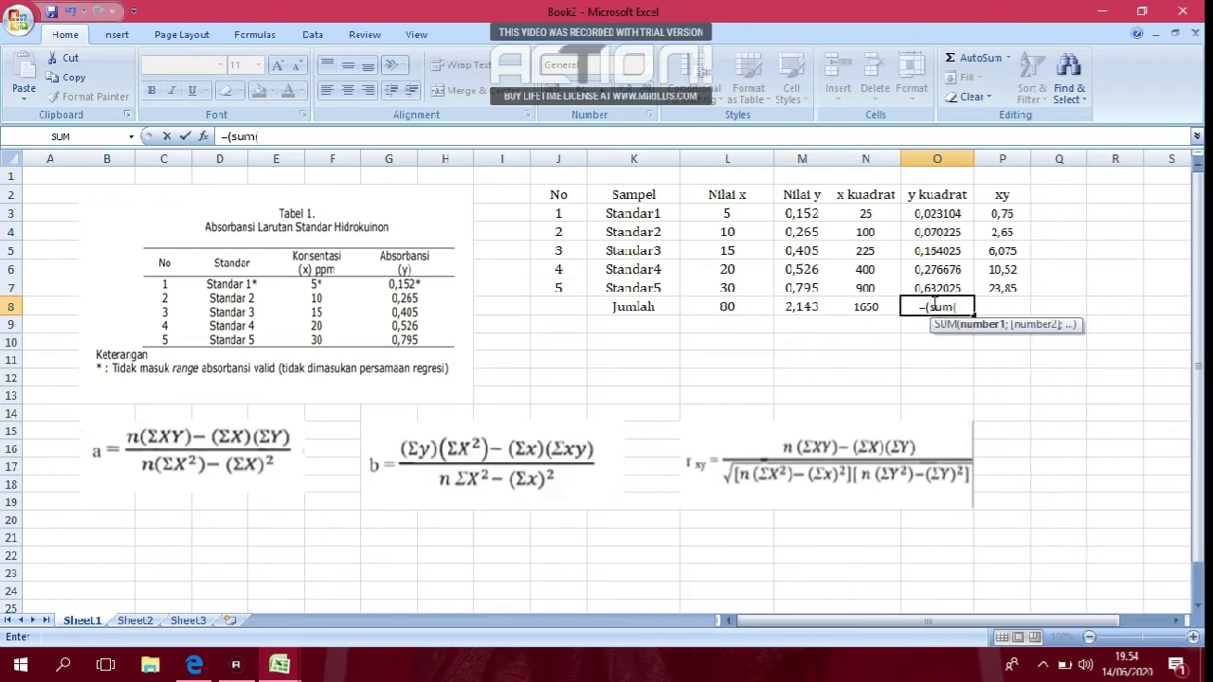
left_click_drag(972, 218, 962, 294)
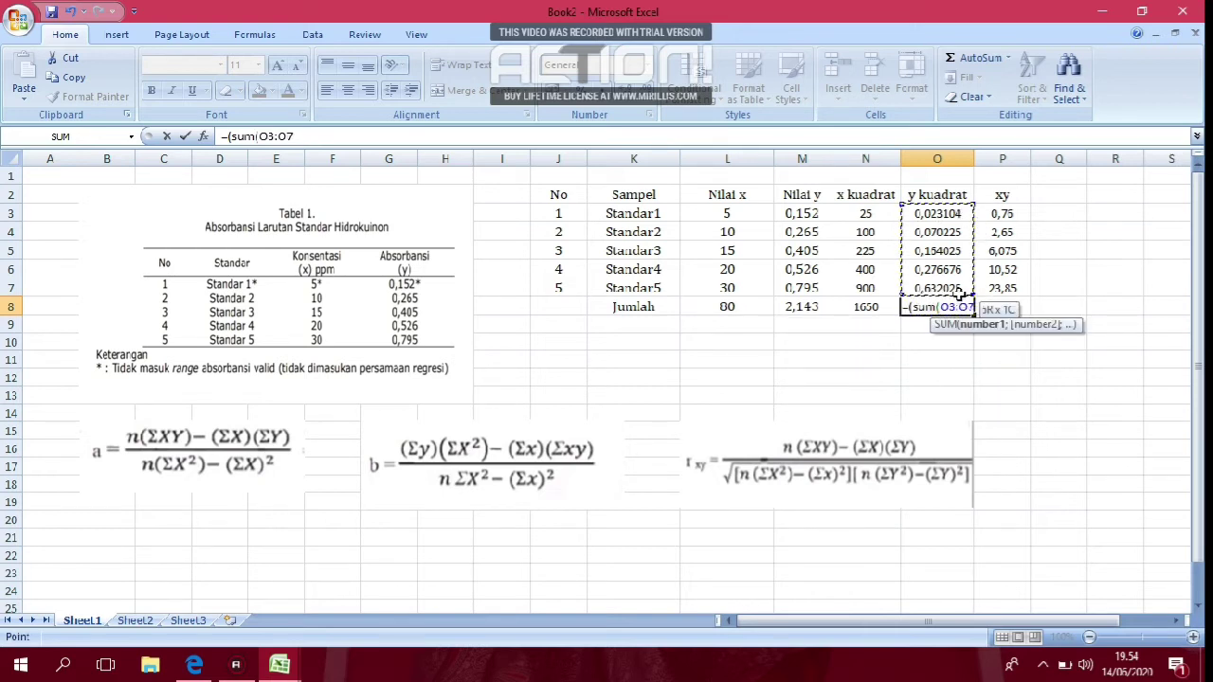
type(")")
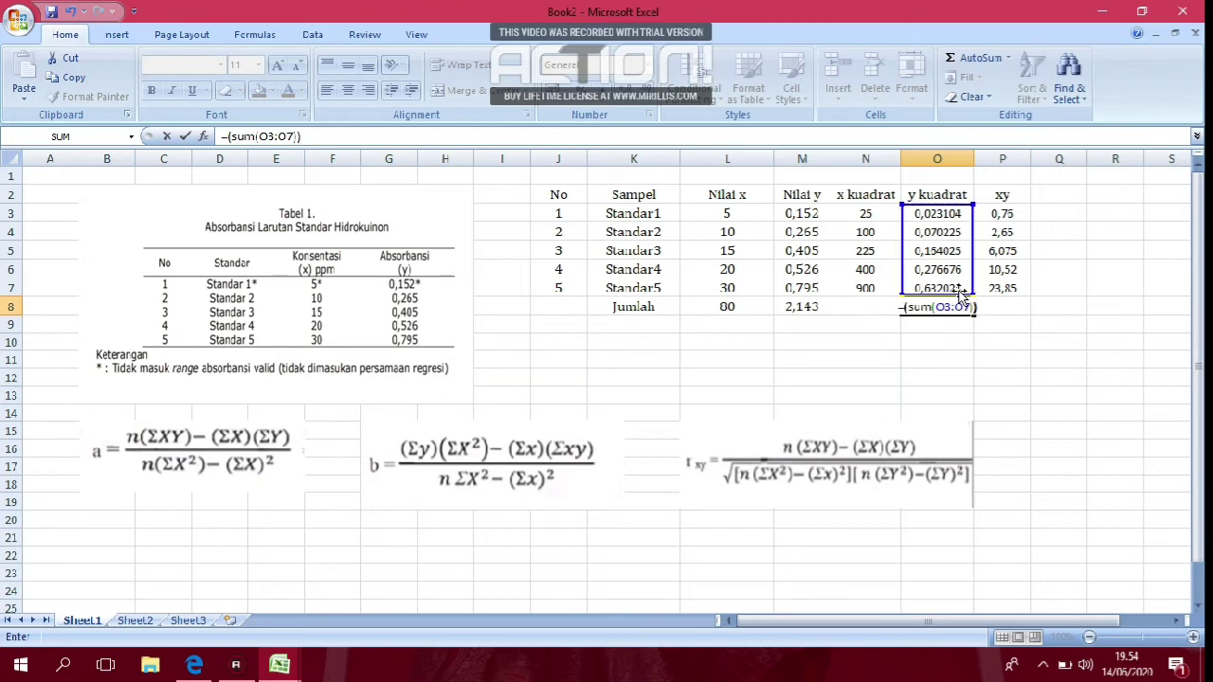
key("Return")
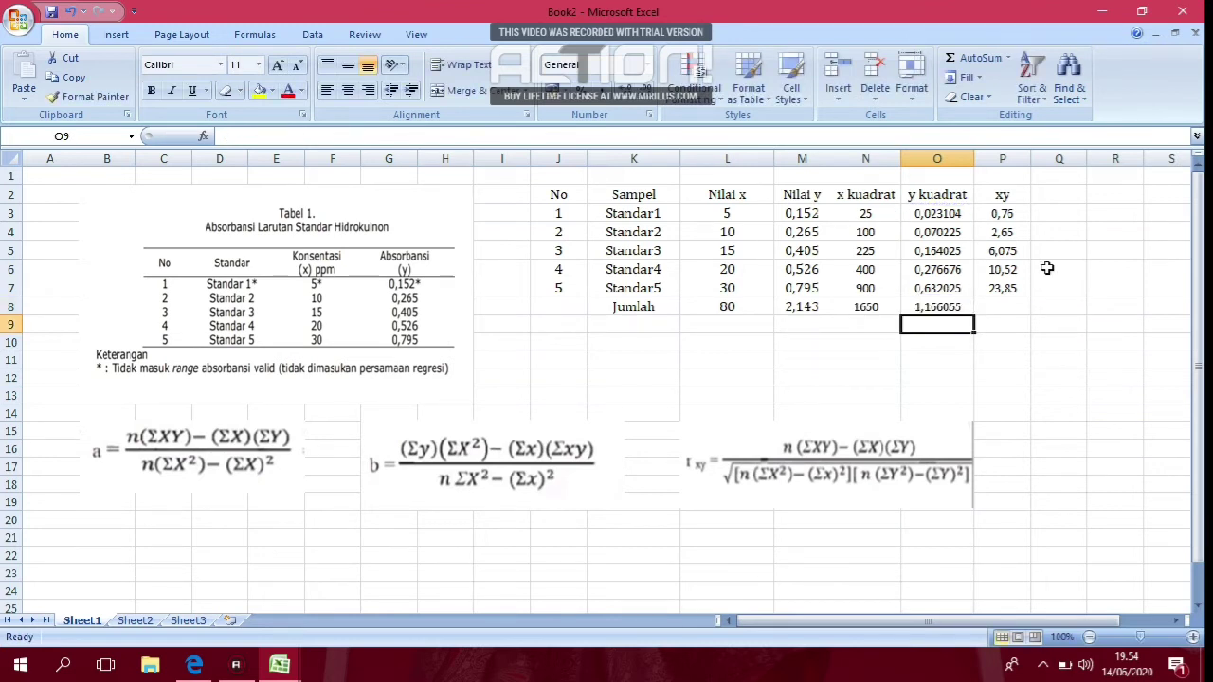
Total the xy column in the Jumlah row by entering =(sum(P3:P7)) in cell P8.
left_click(1019, 306)
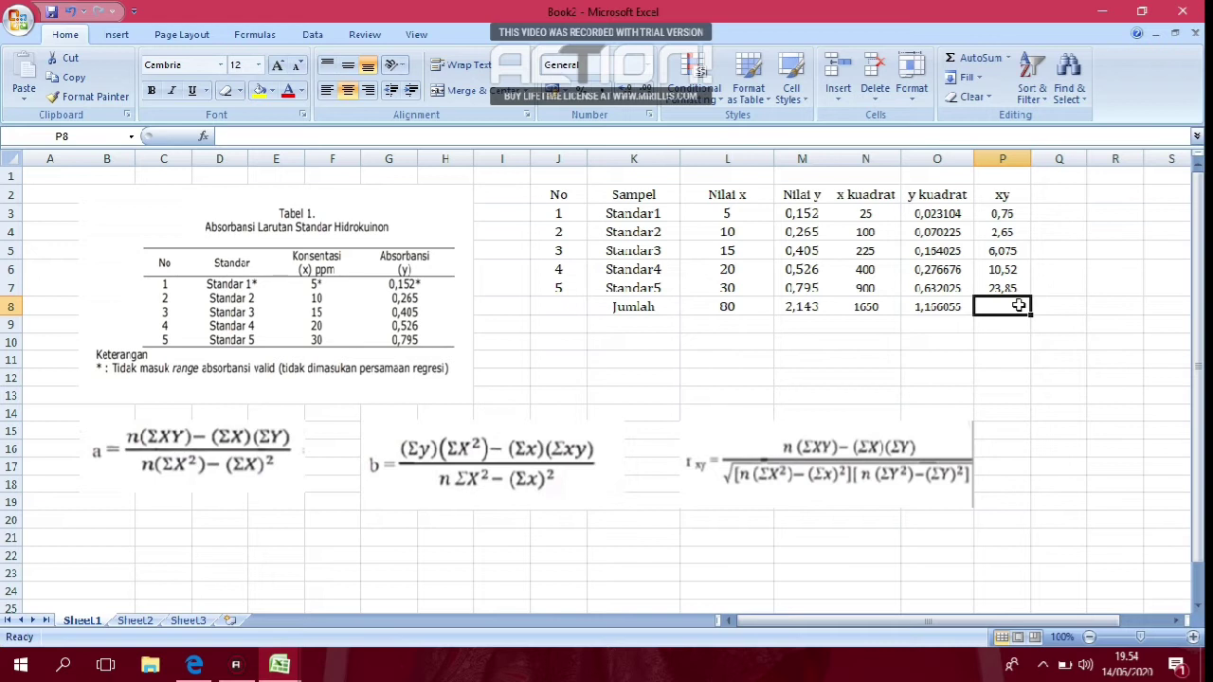
type("=")
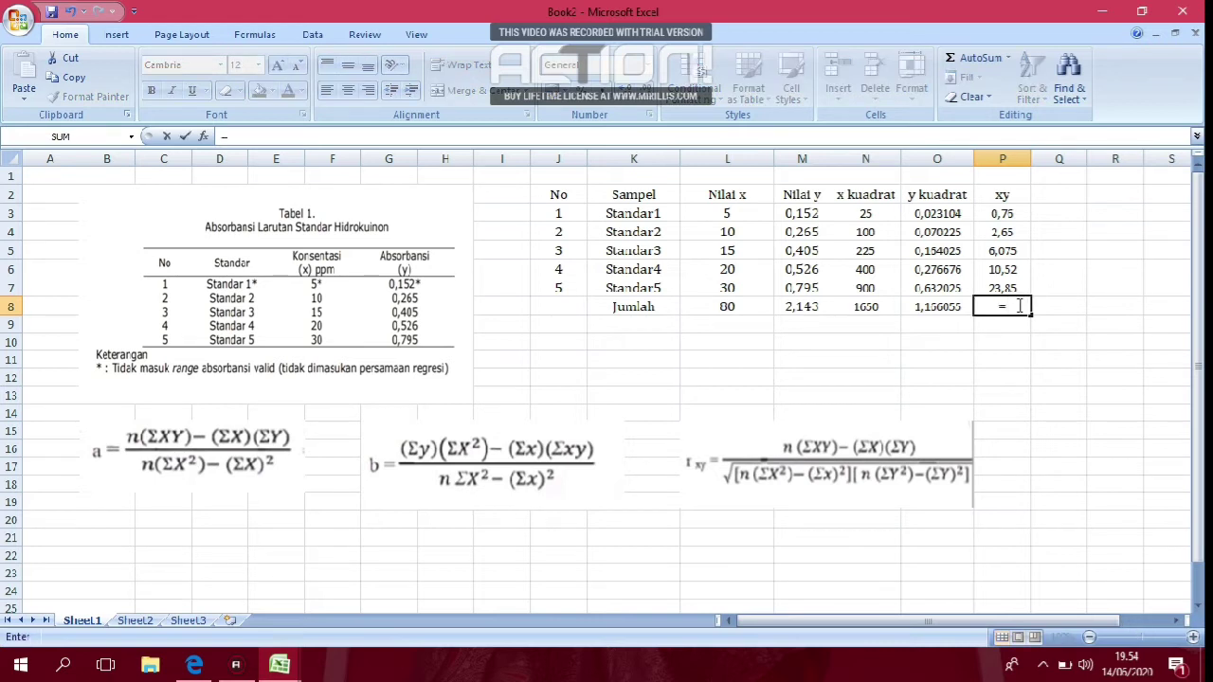
type("(sum")
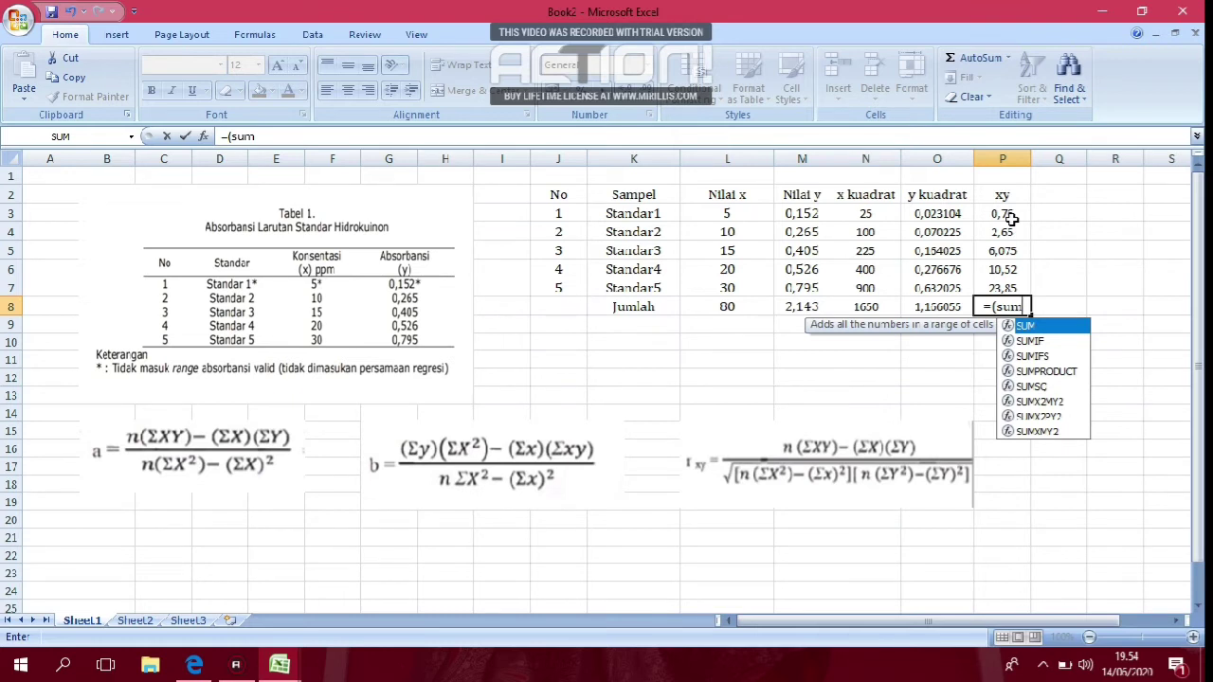
type("(")
left_click_drag(1013, 219, 1026, 287)
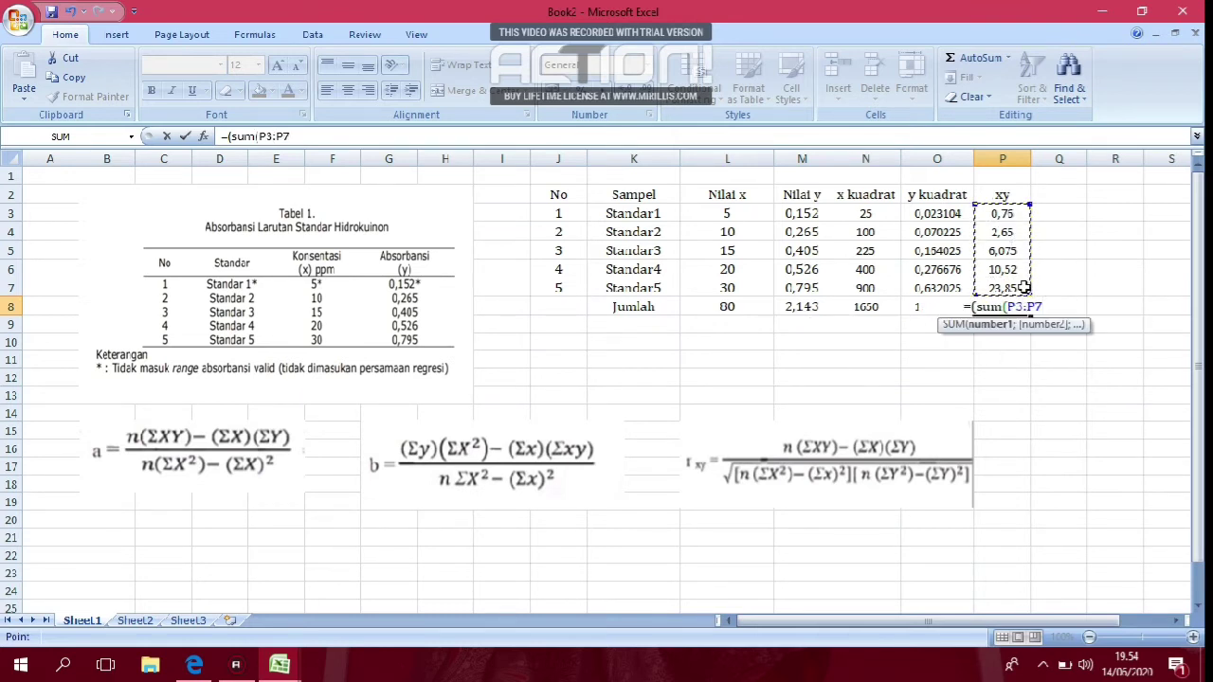
type("))")
key("Return")
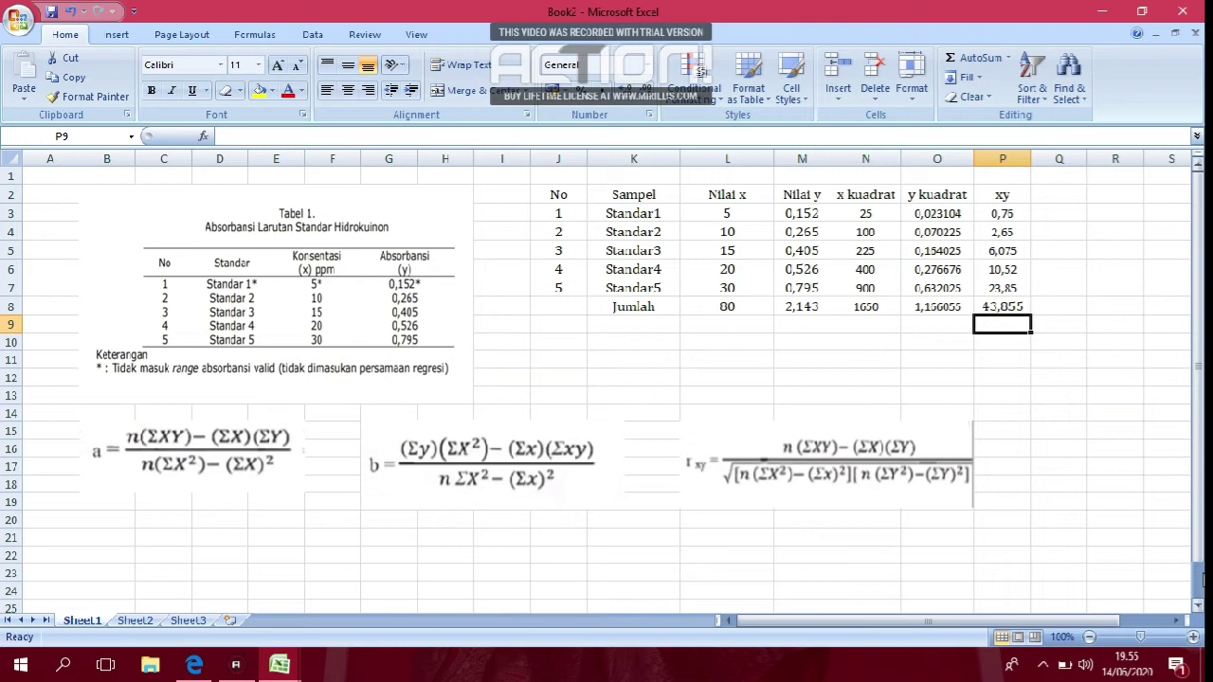
left_click(1200, 578)
left_click(1200, 309)
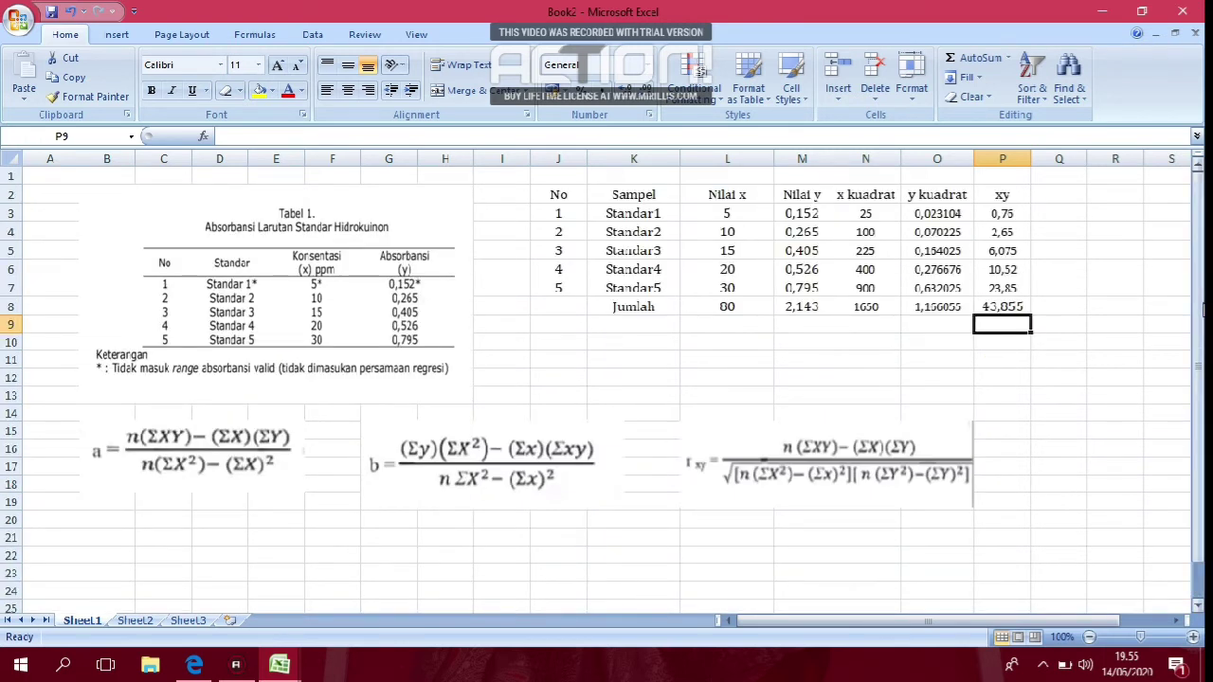
left_click(565, 343)
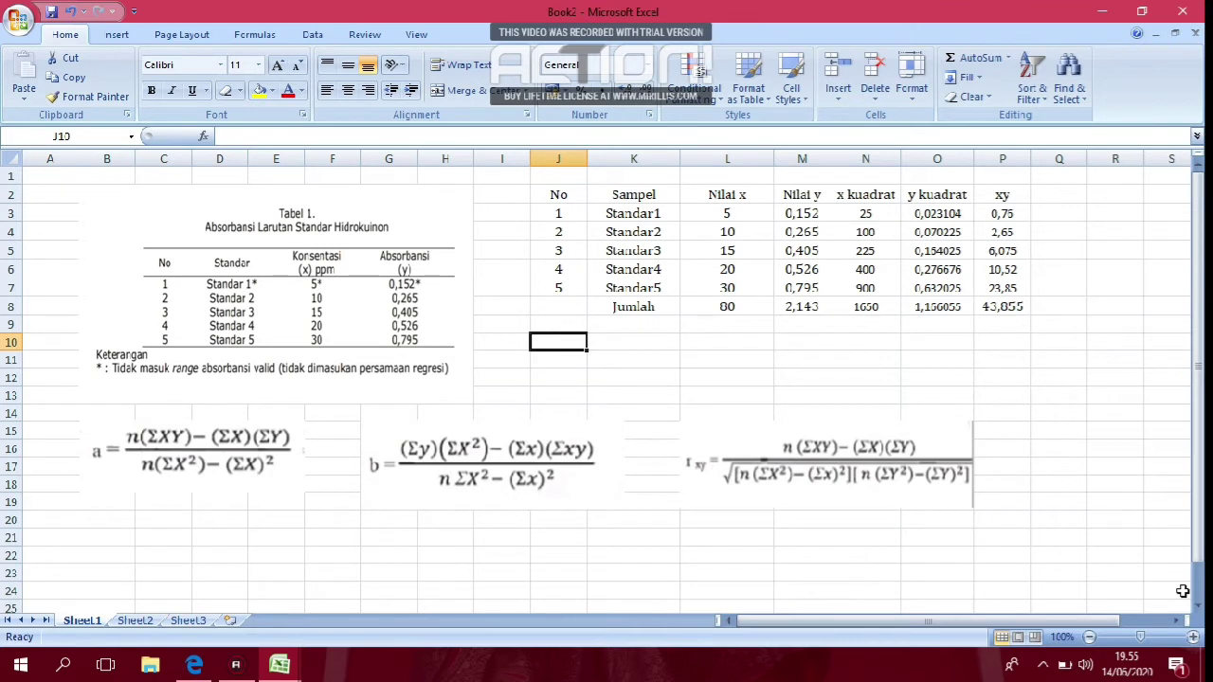
left_click(1197, 609)
left_click(1197, 610)
left_click(1197, 609)
left_click(1197, 610)
left_click(1197, 610)
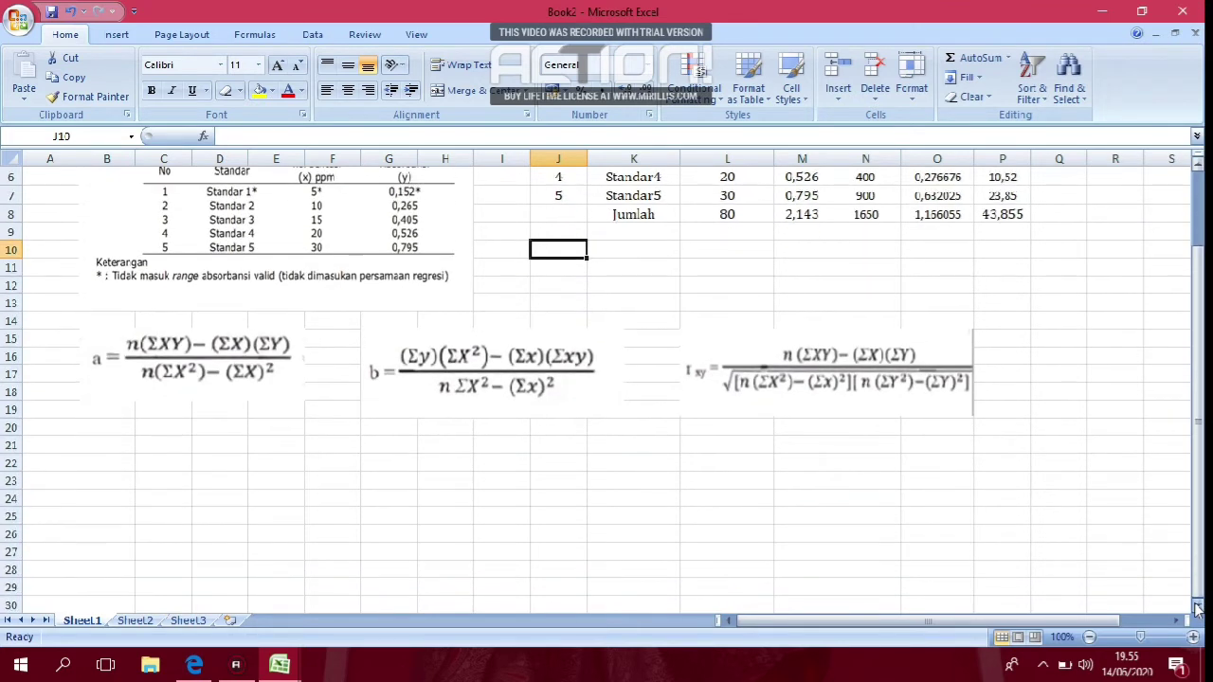
Insert an empty scatter chart on Sheet1 near the regression table and open its data source selection.
left_click(1197, 609)
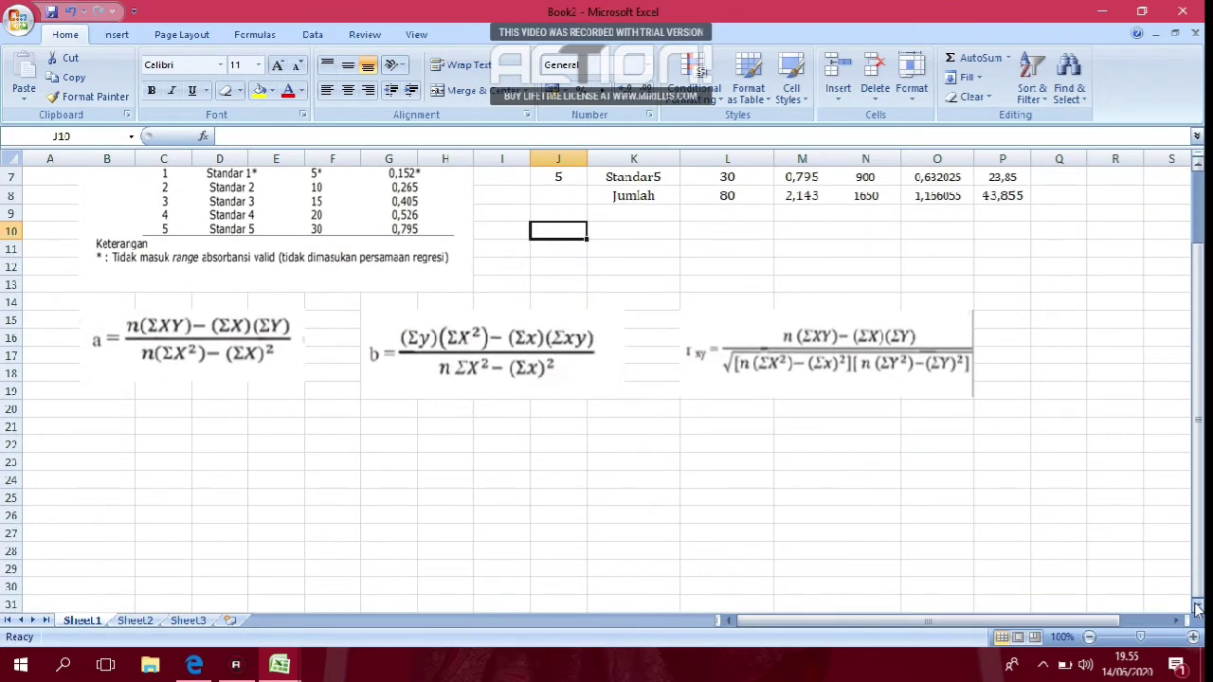
left_click(1150, 623)
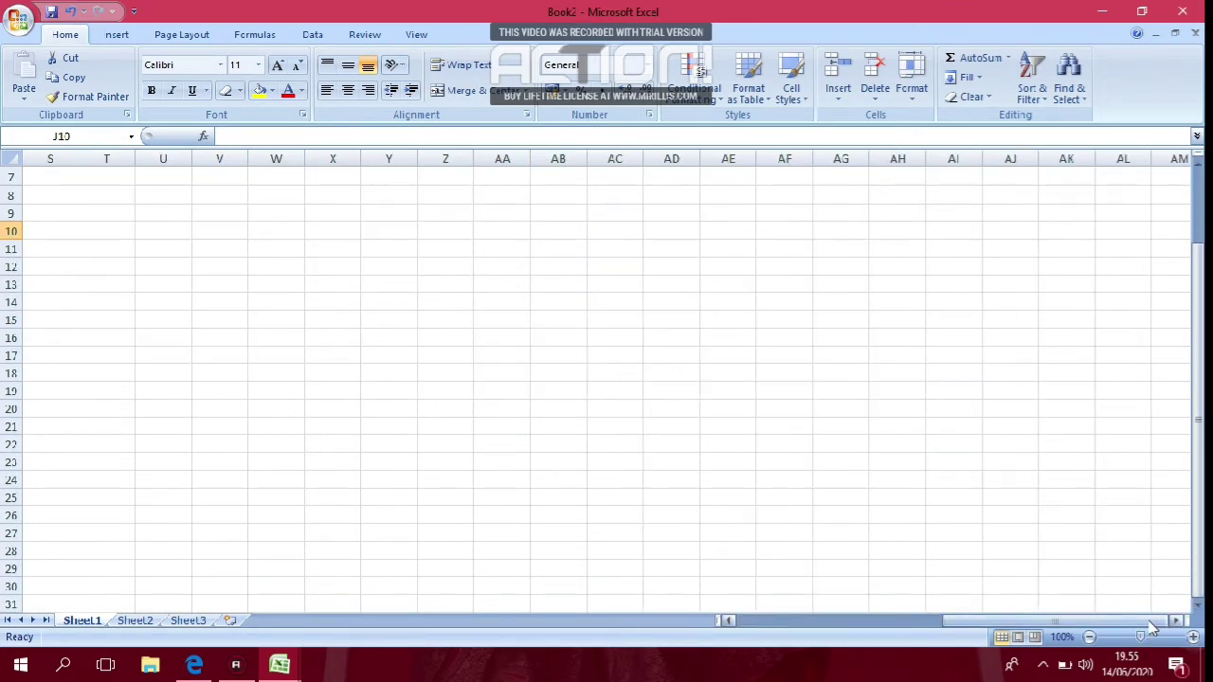
left_click(1198, 165)
left_click(1199, 165)
left_click(1198, 165)
left_click(1198, 165)
left_click(1198, 164)
left_click(1199, 165)
left_click(730, 622)
left_click(730, 622)
left_click(730, 621)
left_click(729, 622)
left_click(730, 621)
left_click(729, 621)
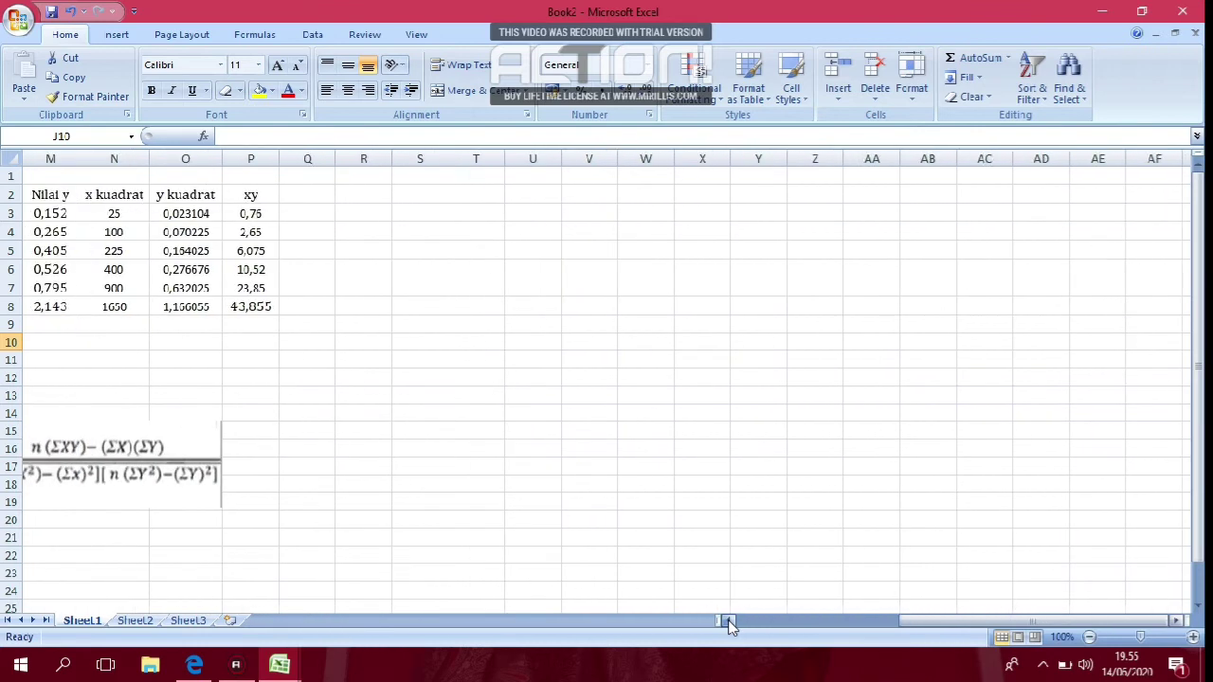
left_click(730, 621)
left_click(729, 622)
left_click(113, 39)
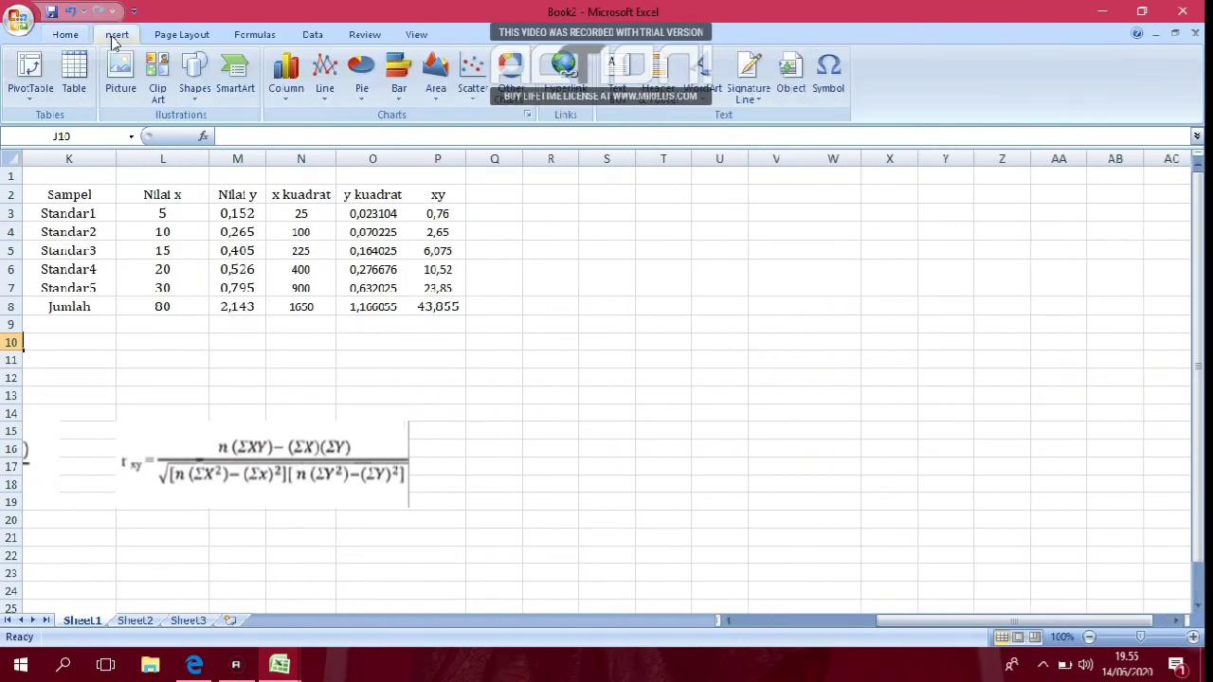
left_click(471, 94)
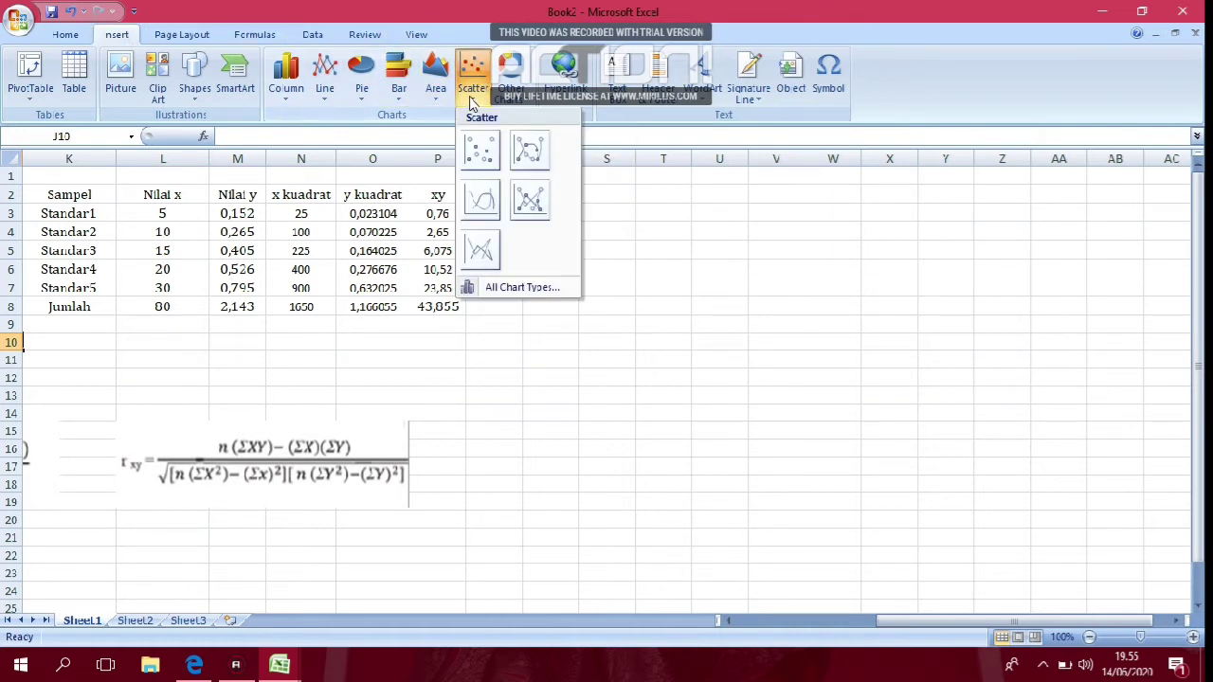
left_click(481, 138)
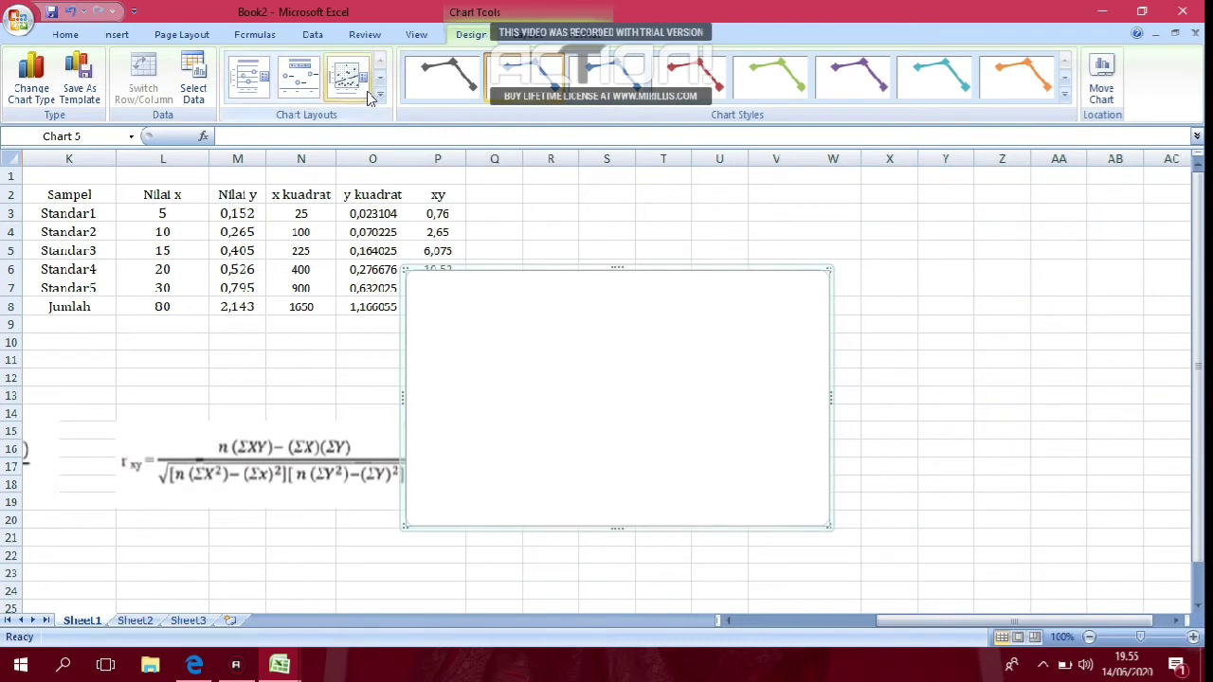
left_click(194, 81)
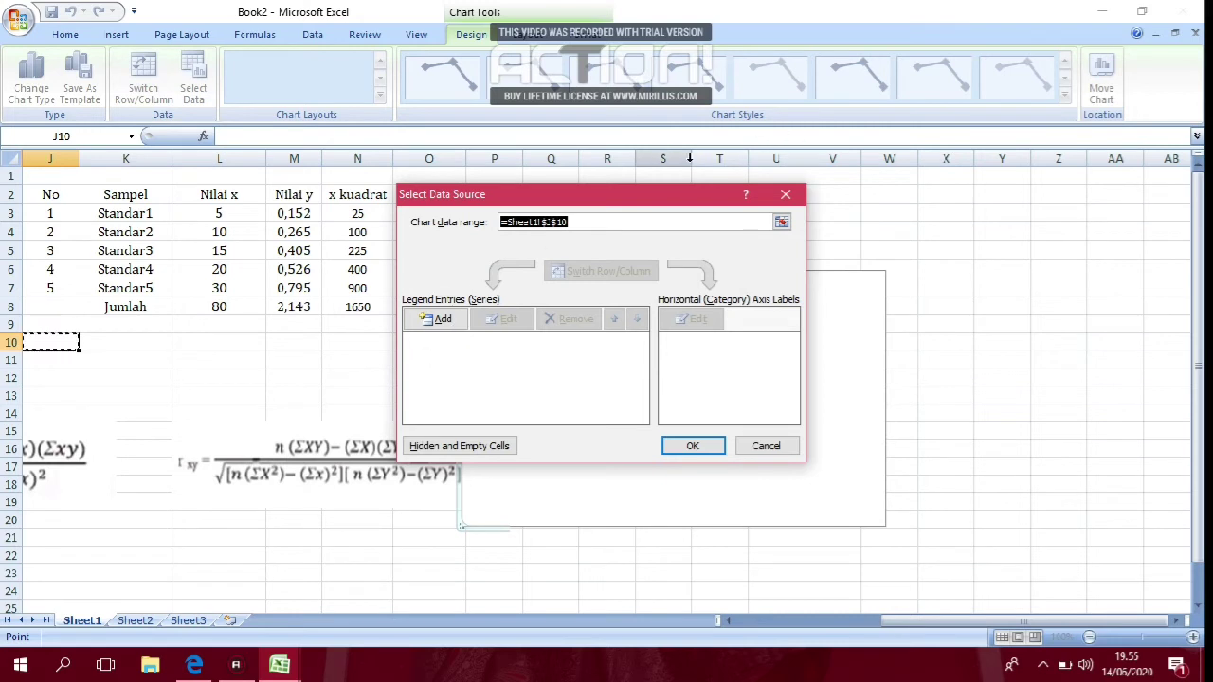
left_click(437, 320)
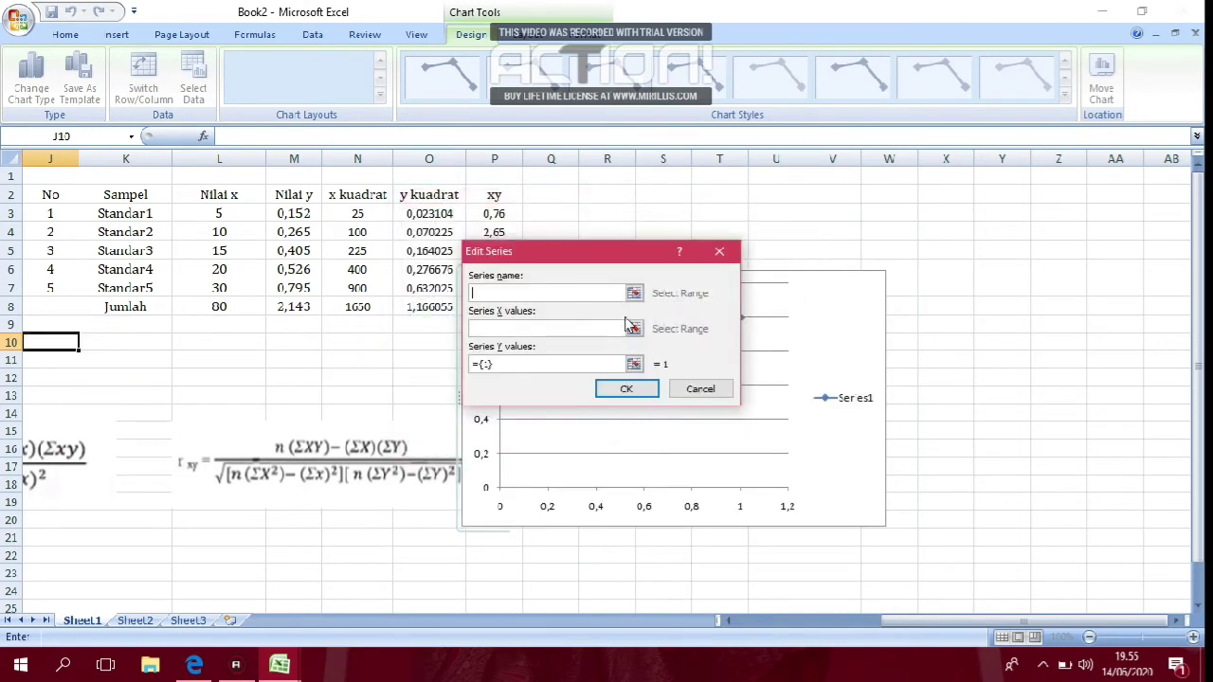
left_click(596, 329)
left_click(633, 329)
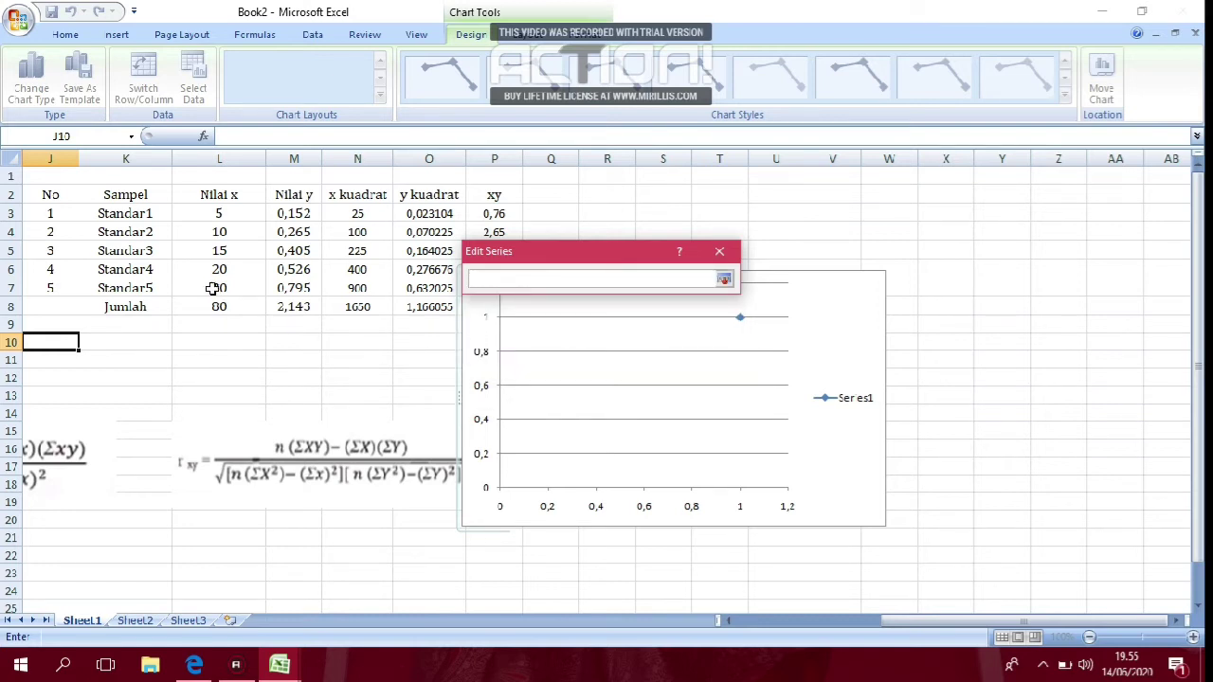
left_click_drag(234, 215, 244, 282)
left_click(725, 278)
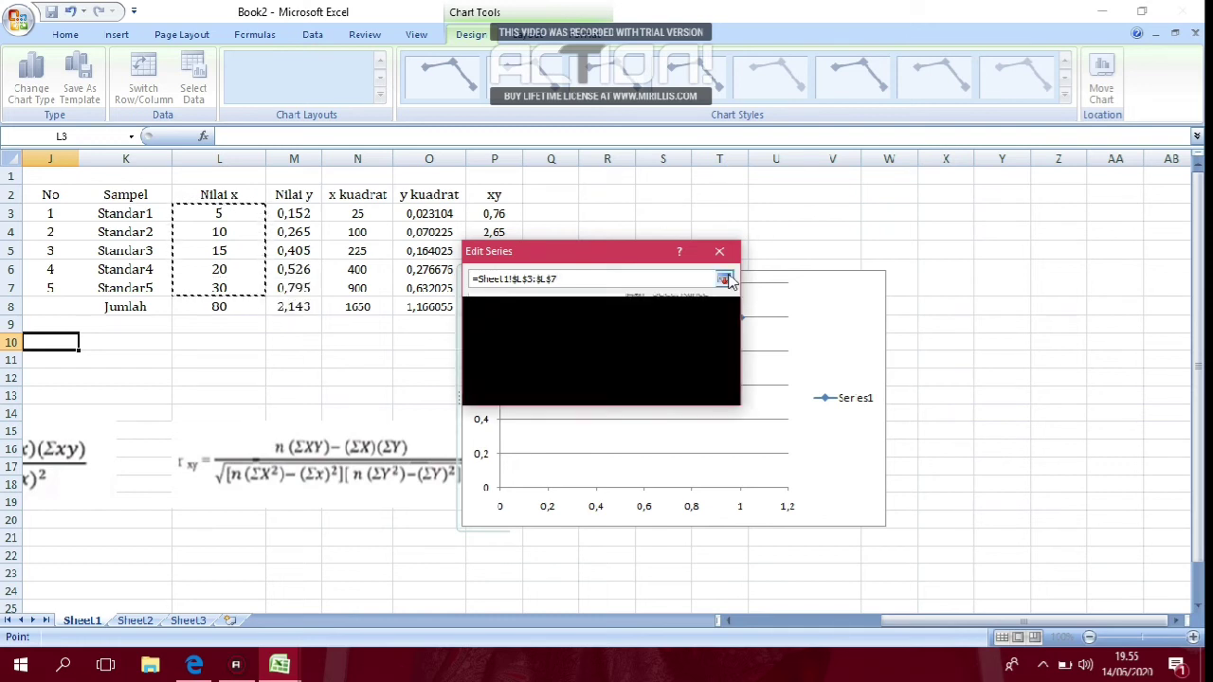
left_click(513, 363)
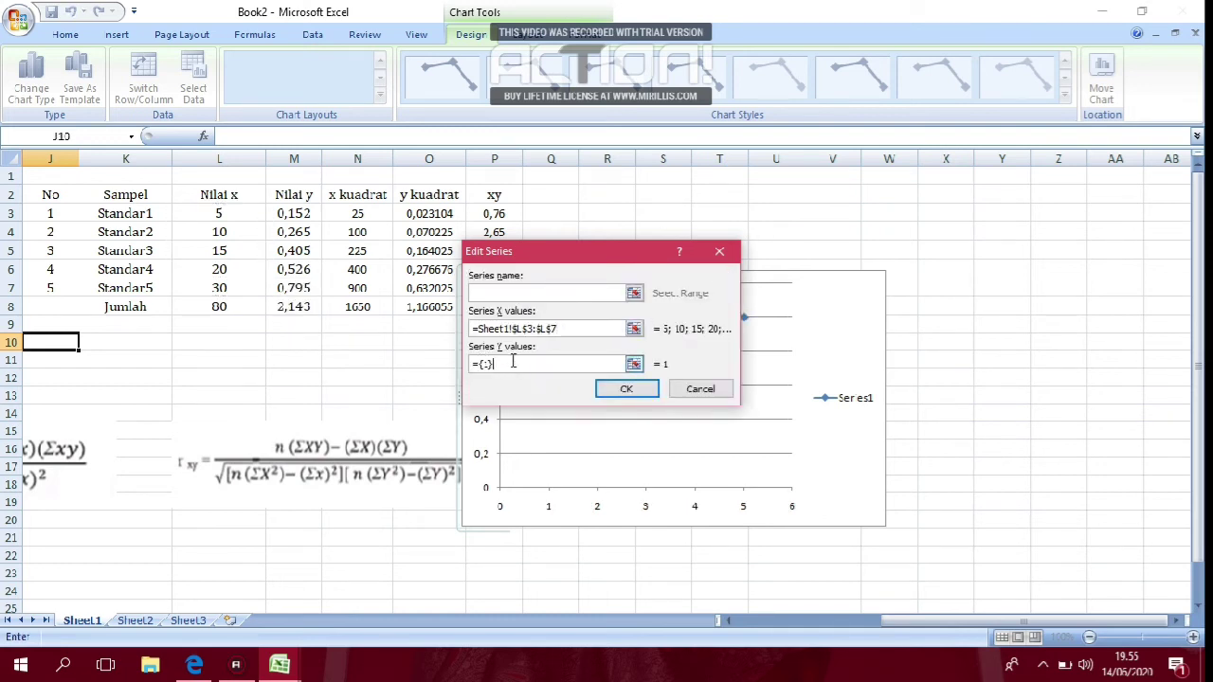
left_click(635, 365)
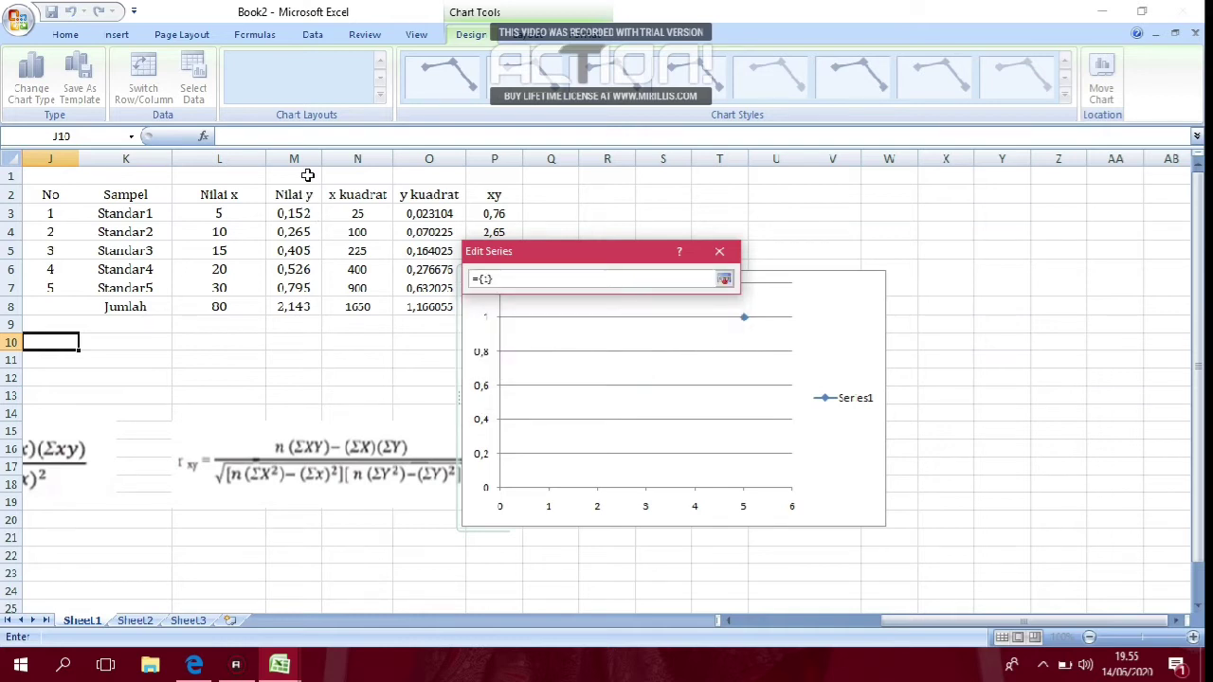
left_click_drag(299, 214, 310, 286)
key("Return")
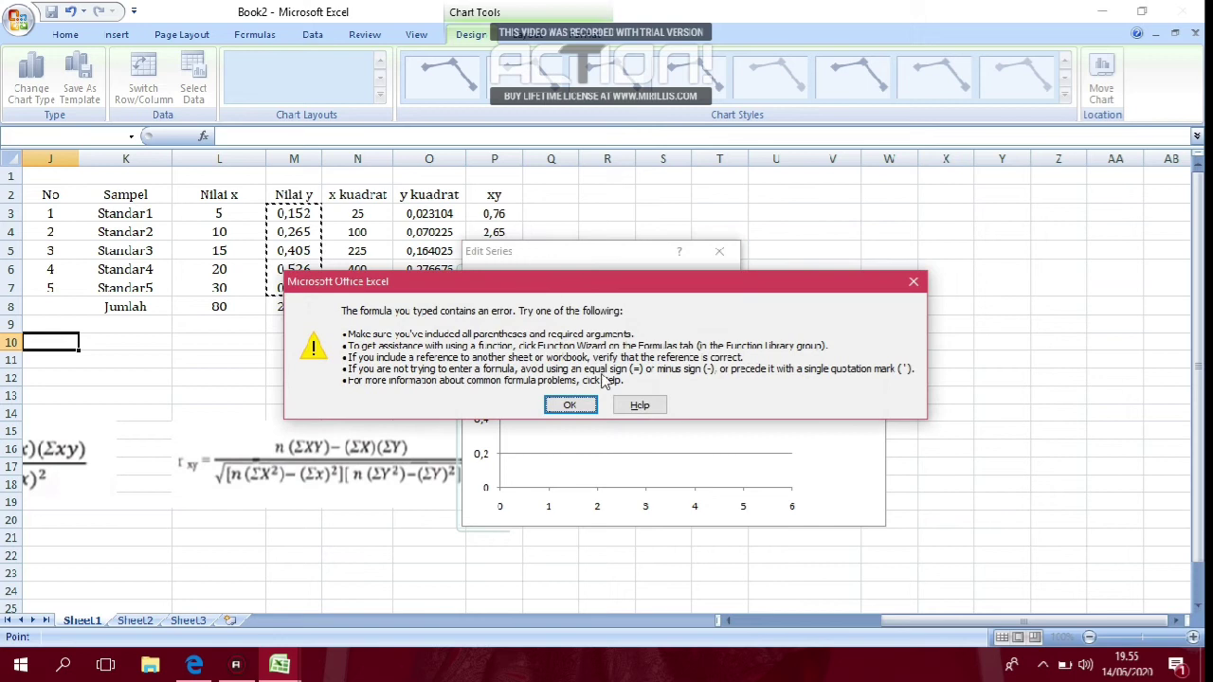
left_click(587, 406)
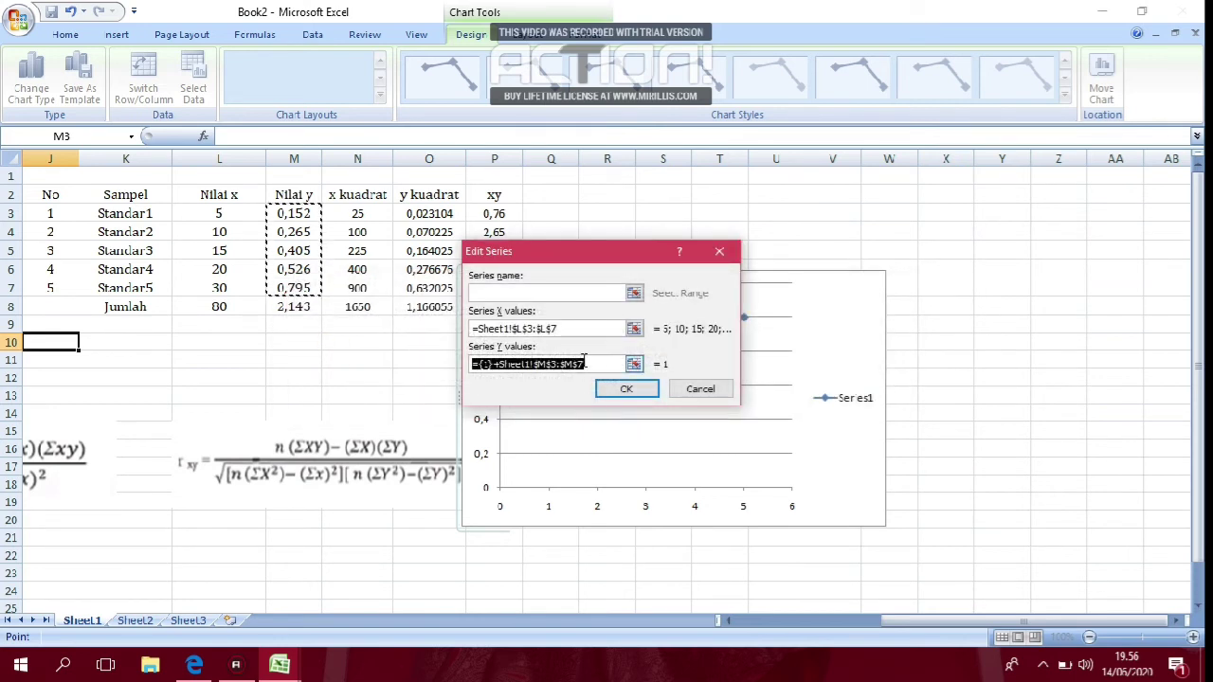
left_click(628, 390)
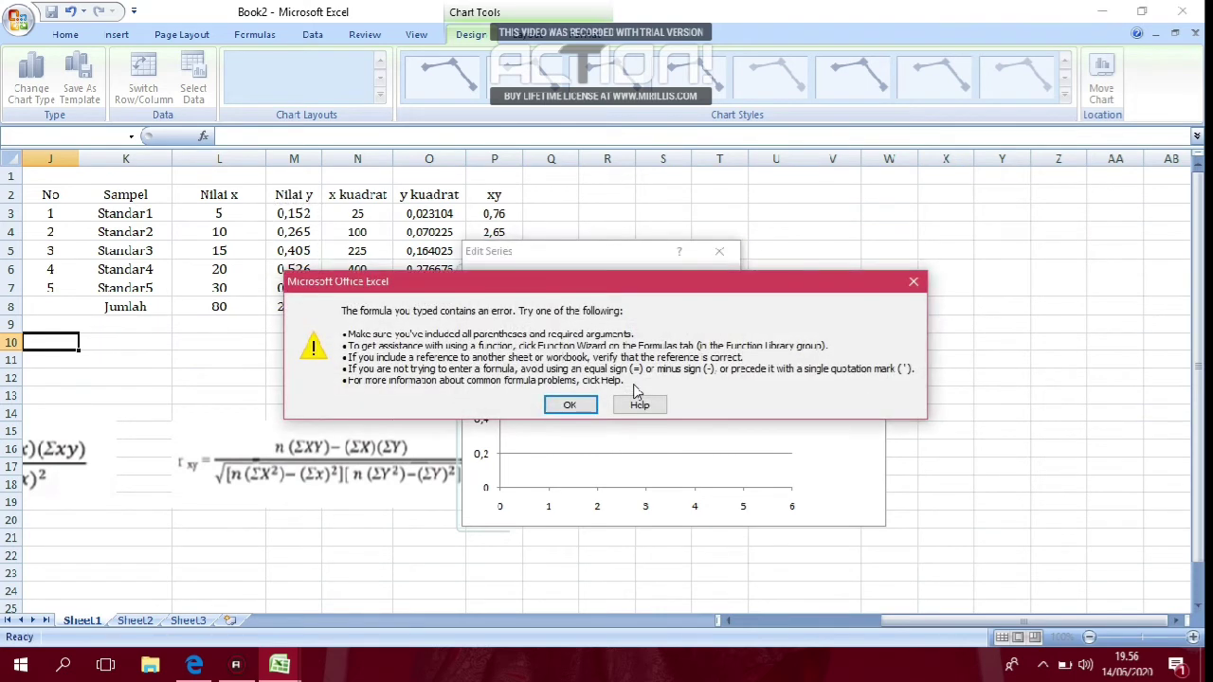
left_click(910, 281)
key("BackSpace")
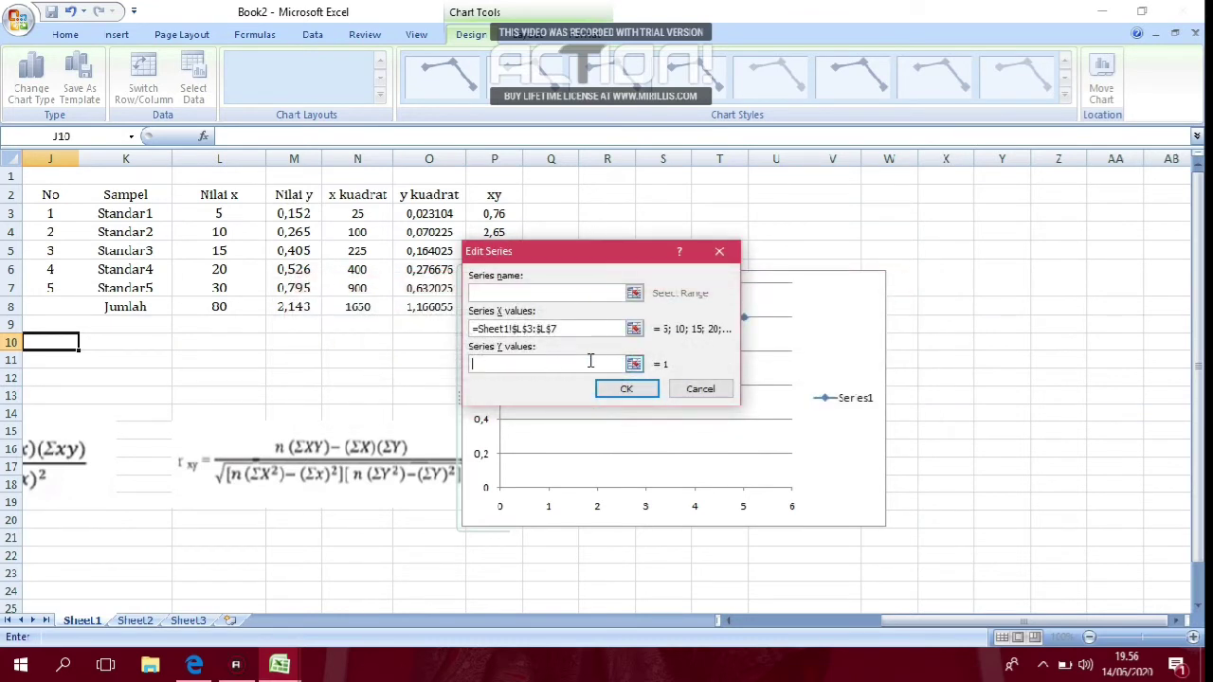
left_click(719, 251)
Add a chart series with X values from Nilai x in L3:L7 and Y values from Nilai y in M3:M7.
left_click(432, 320)
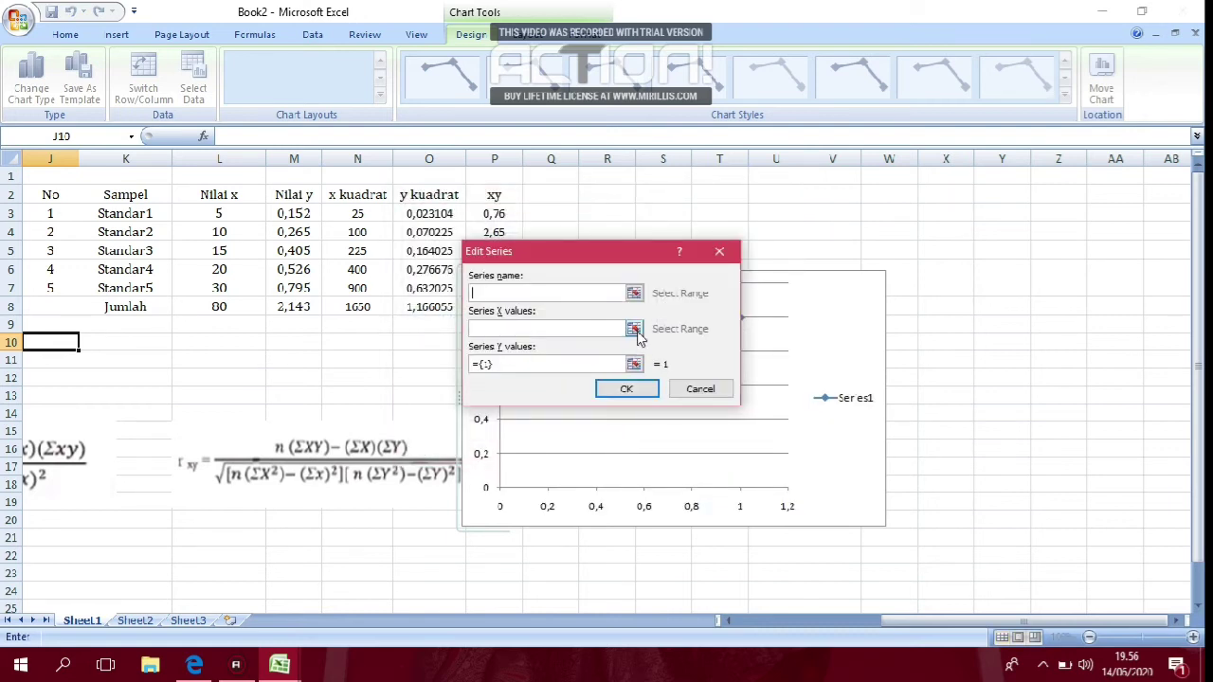
left_click(635, 330)
left_click_drag(220, 216, 237, 282)
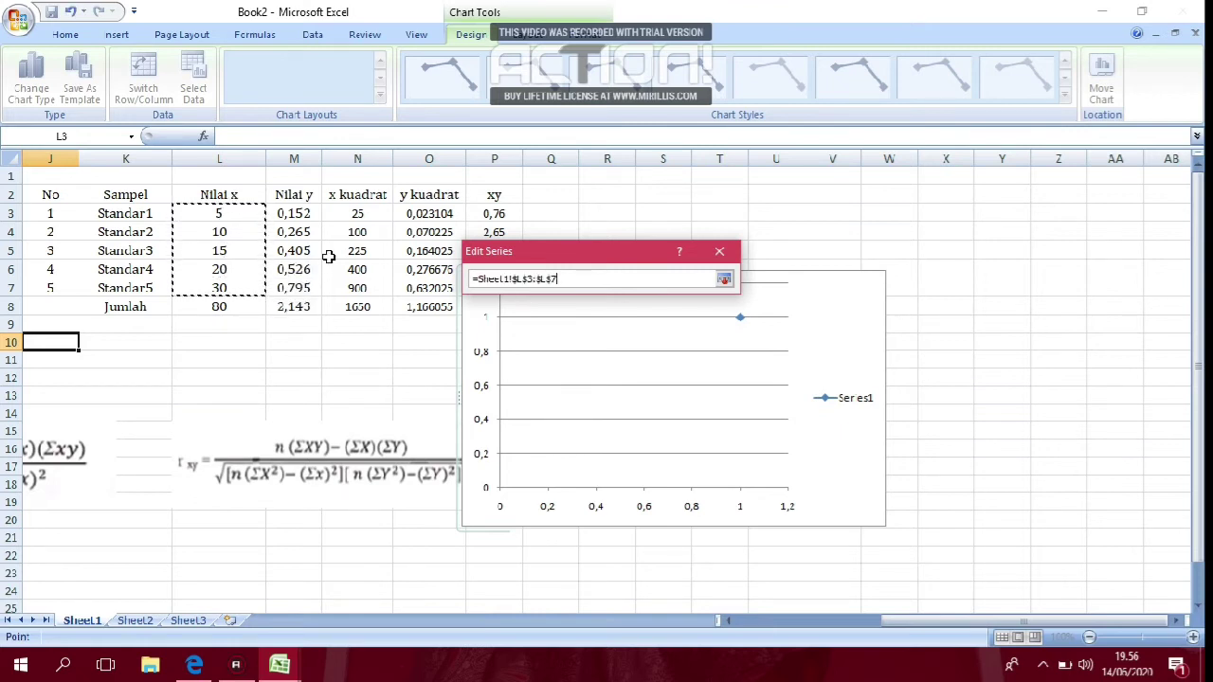
left_click(724, 279)
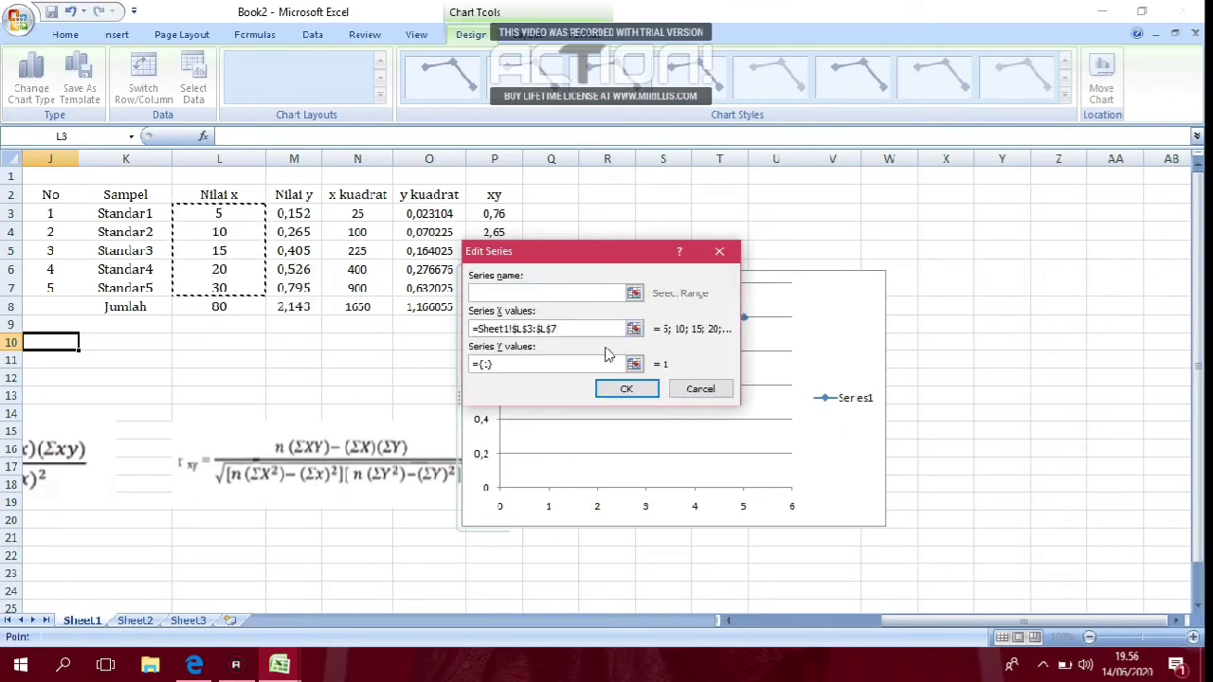
left_click(634, 364)
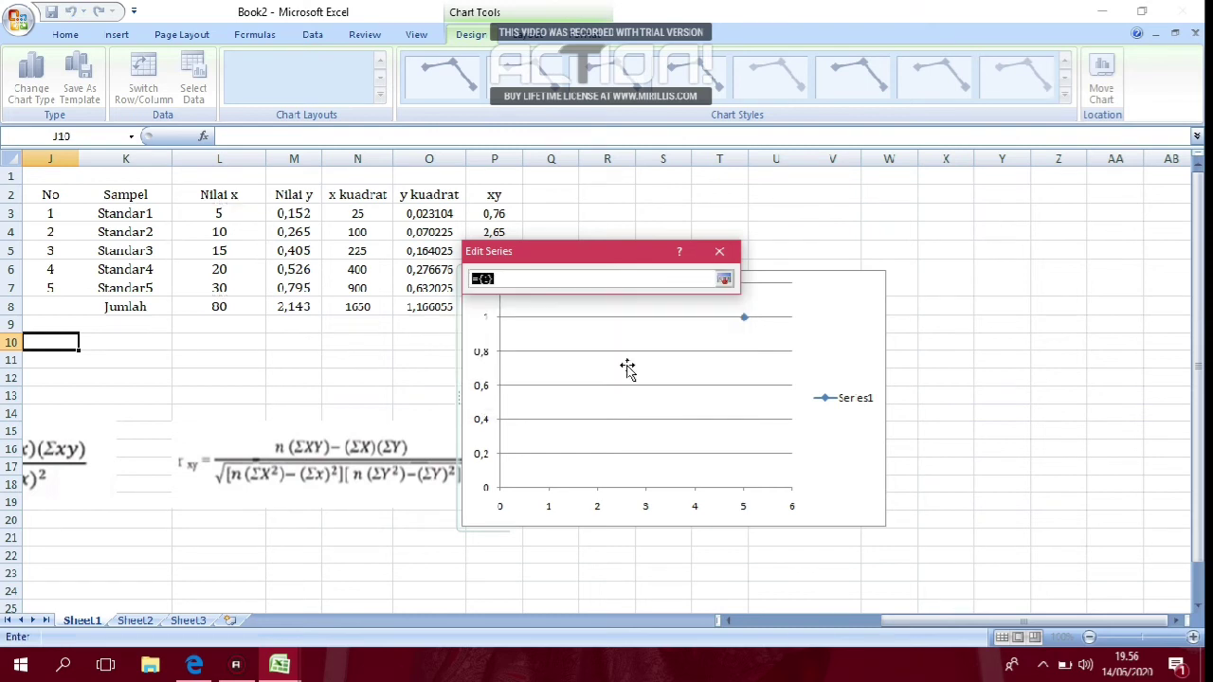
left_click_drag(307, 212, 305, 289)
left_click(724, 279)
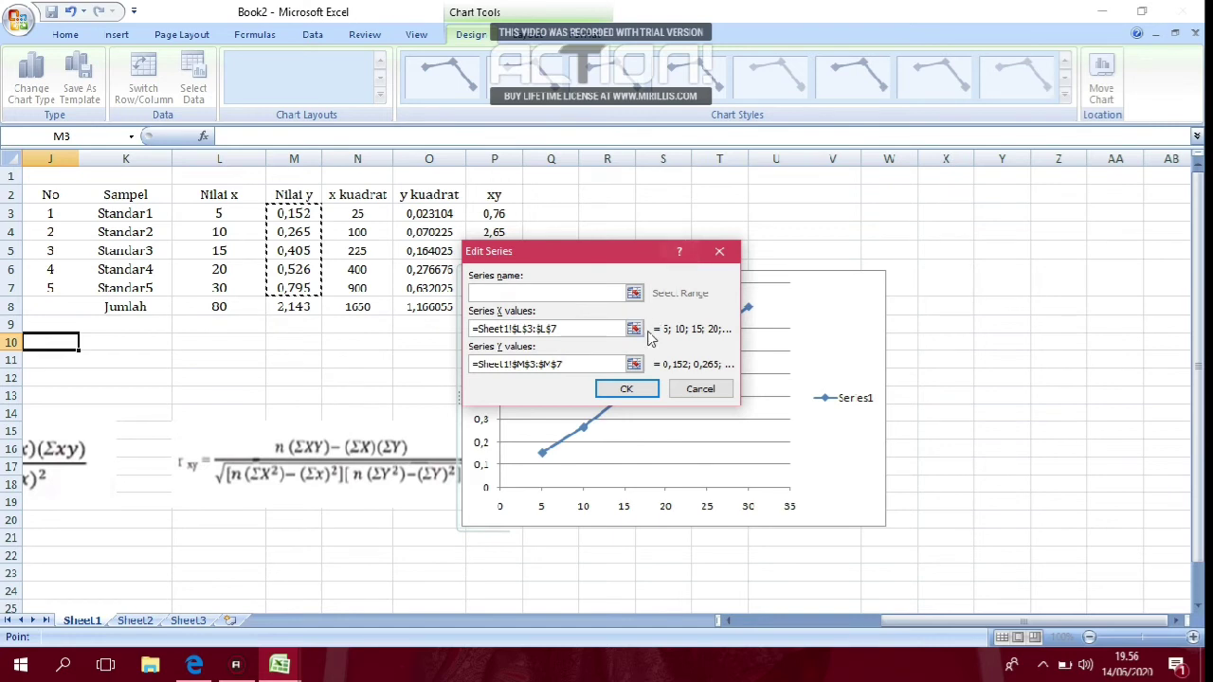
left_click(627, 389)
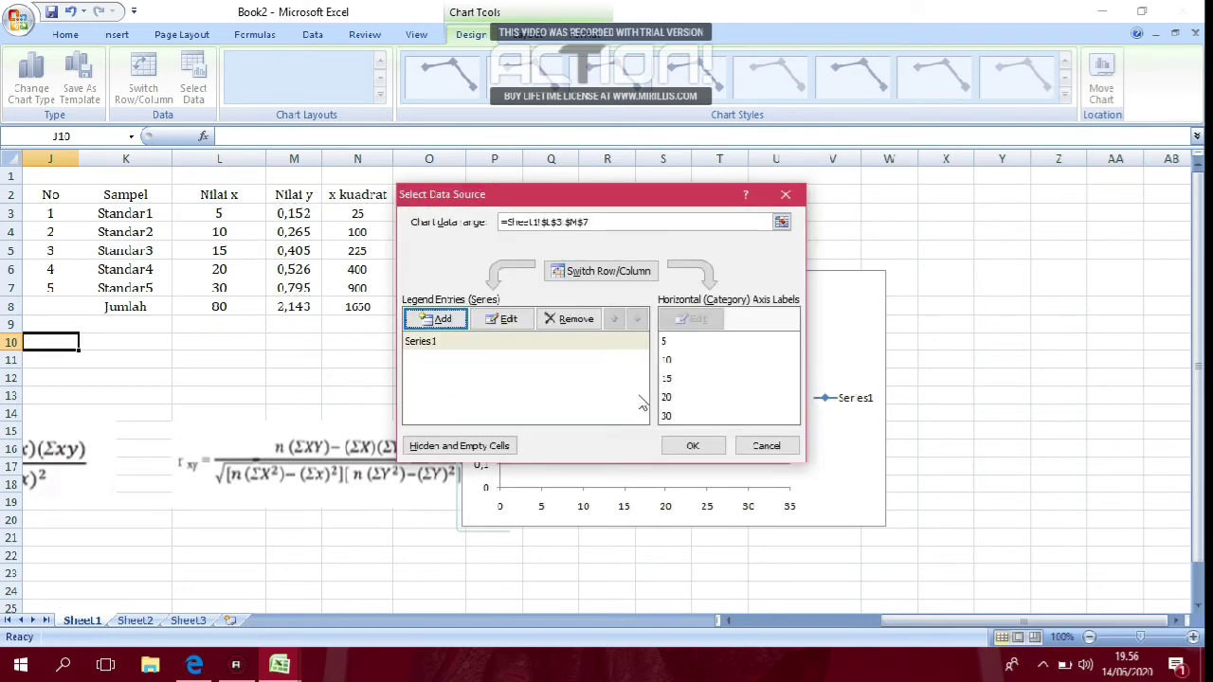
left_click(693, 448)
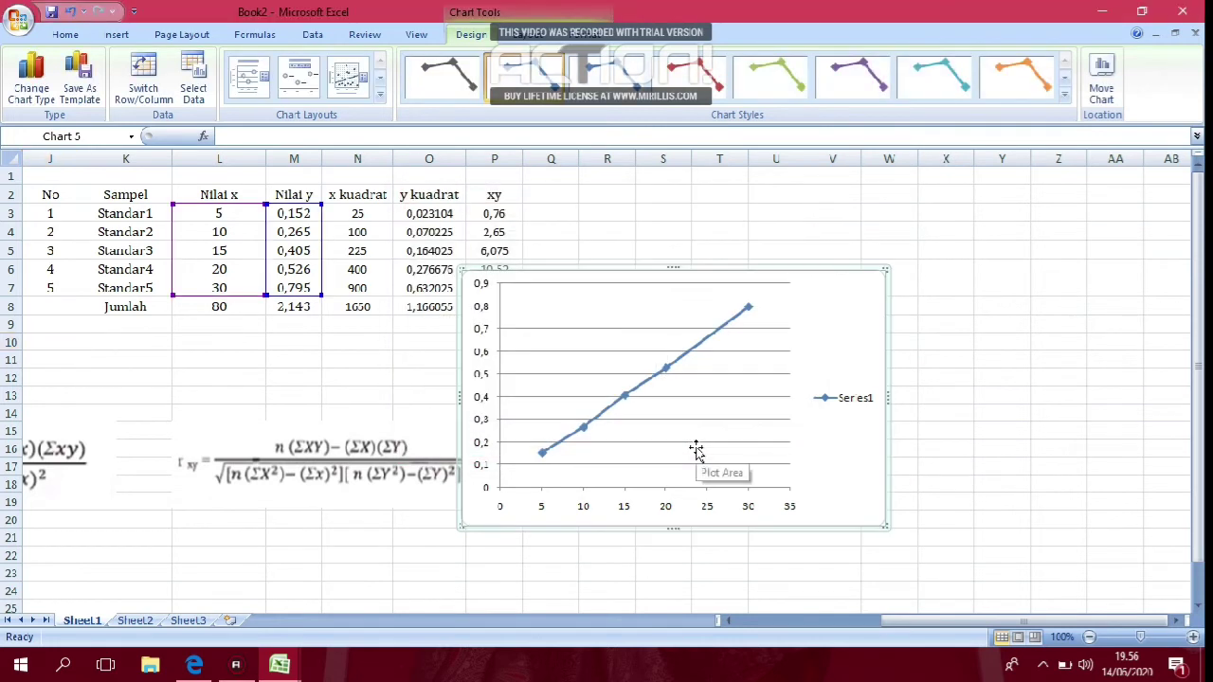
Add a linear trendline to the data series, displaying its equation and R-squared value on the chart.
left_click(748, 309)
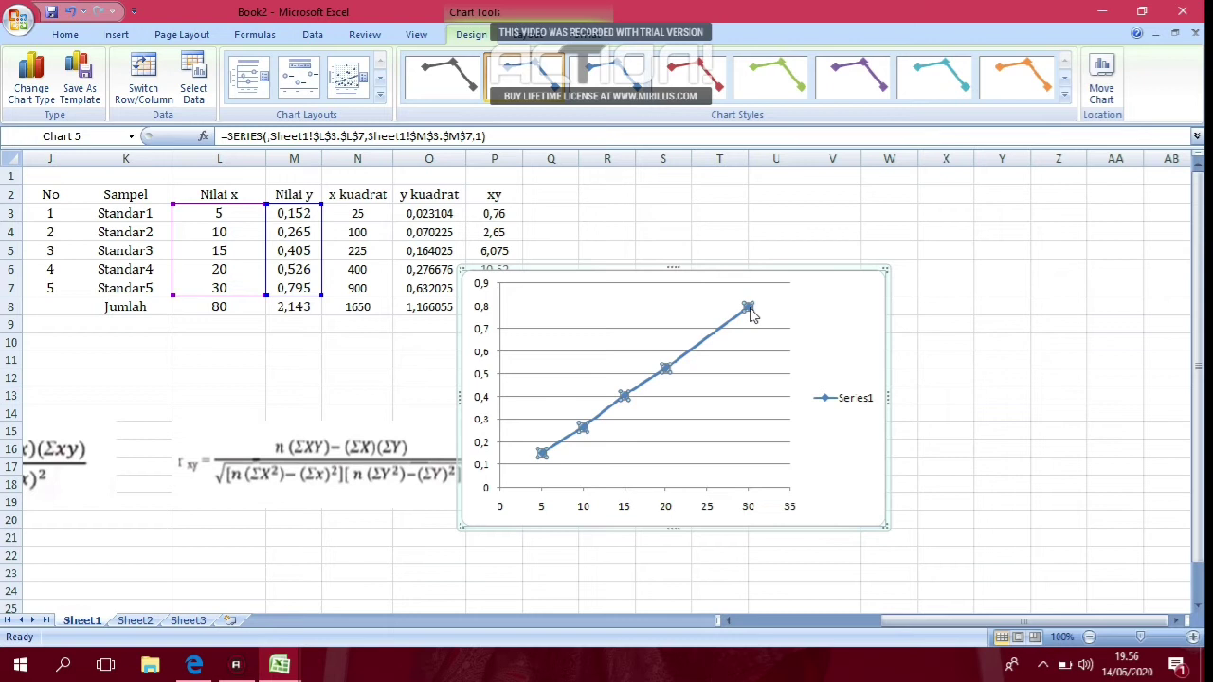
right_click(749, 309)
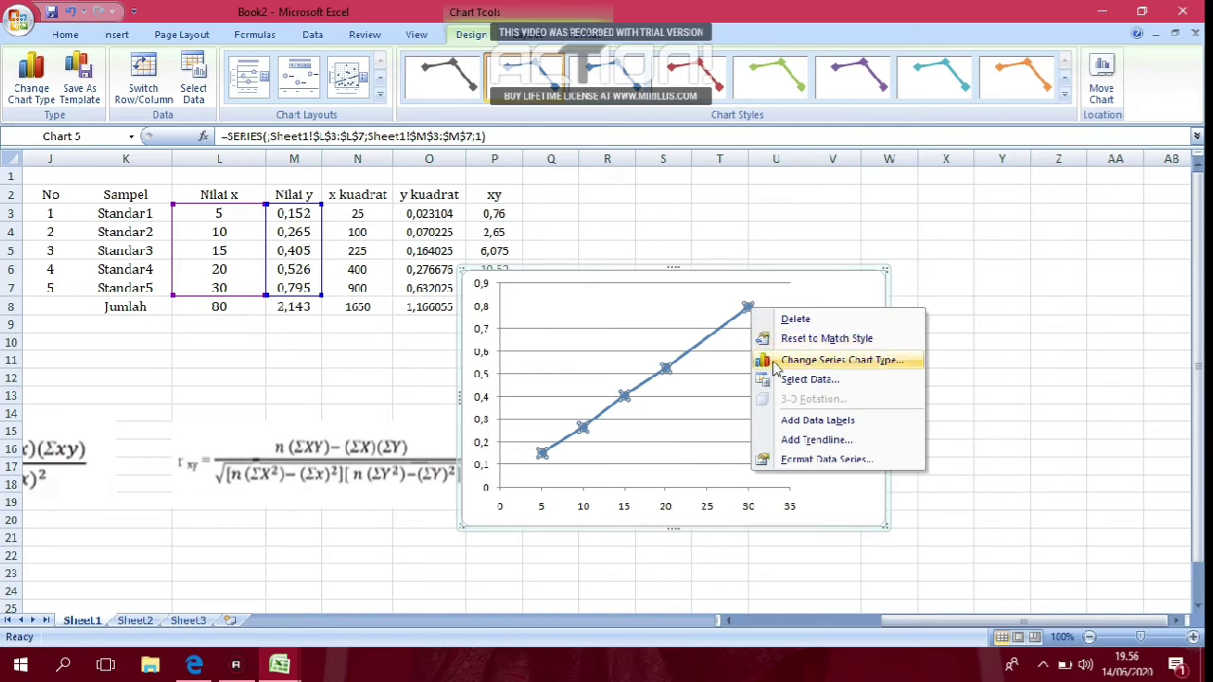
left_click(794, 442)
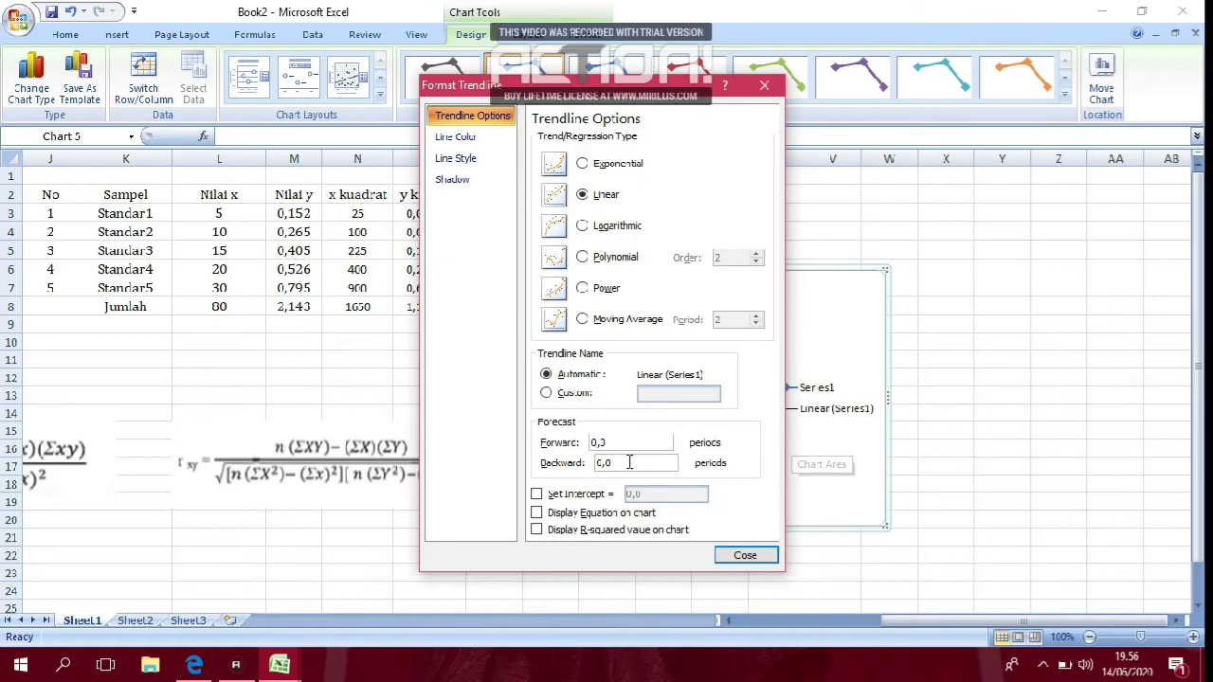
left_click(536, 513)
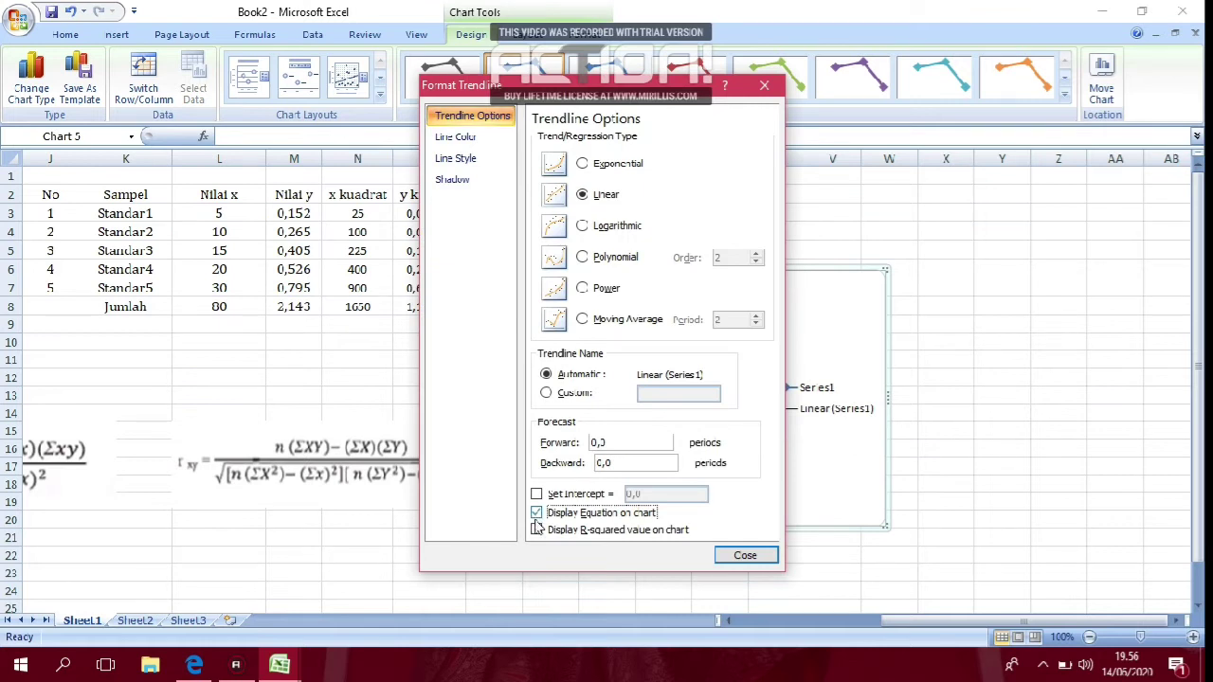
left_click(537, 530)
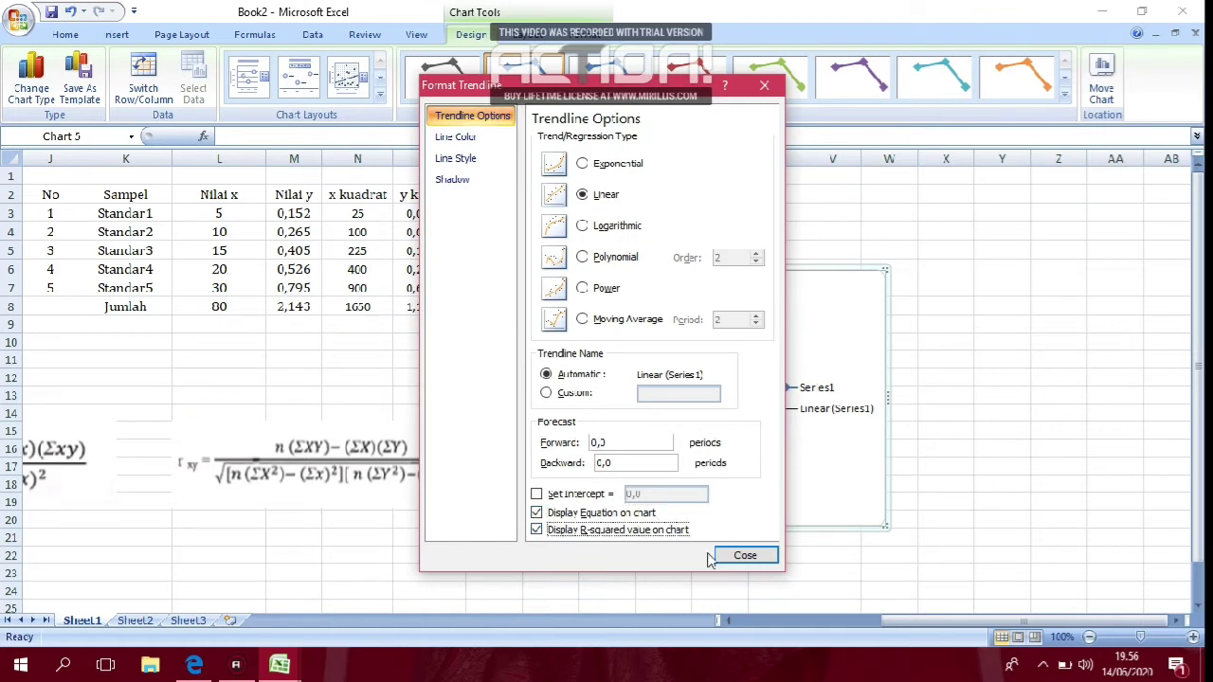
left_click(745, 557)
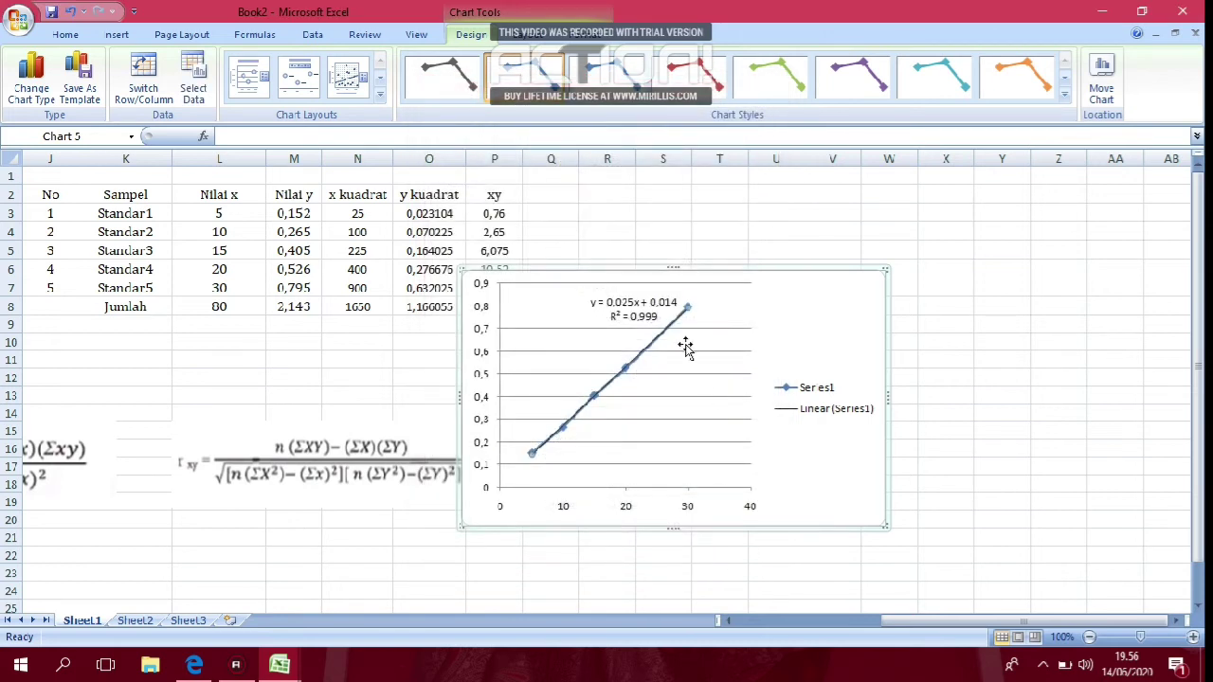
Move the trendline equation label to the empty area above the legend and shift the chart clear of the table's xy column.
left_click(654, 320)
double_click(654, 320)
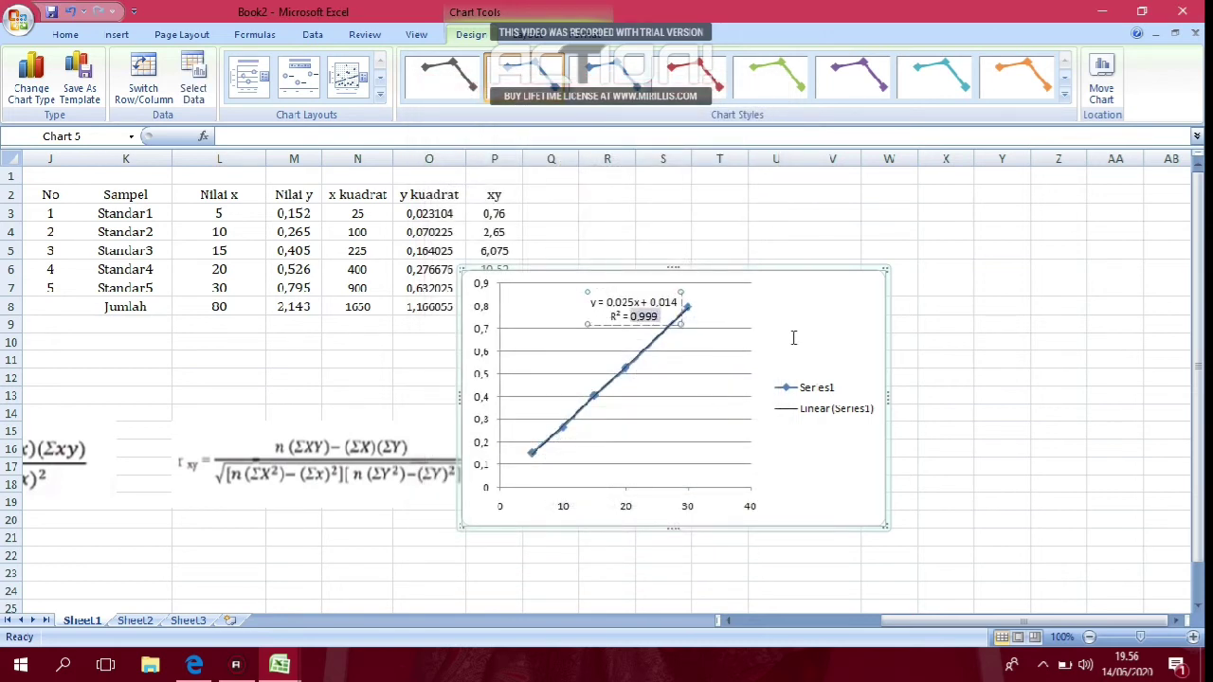
left_click(645, 289)
left_click_drag(645, 289, 829, 301)
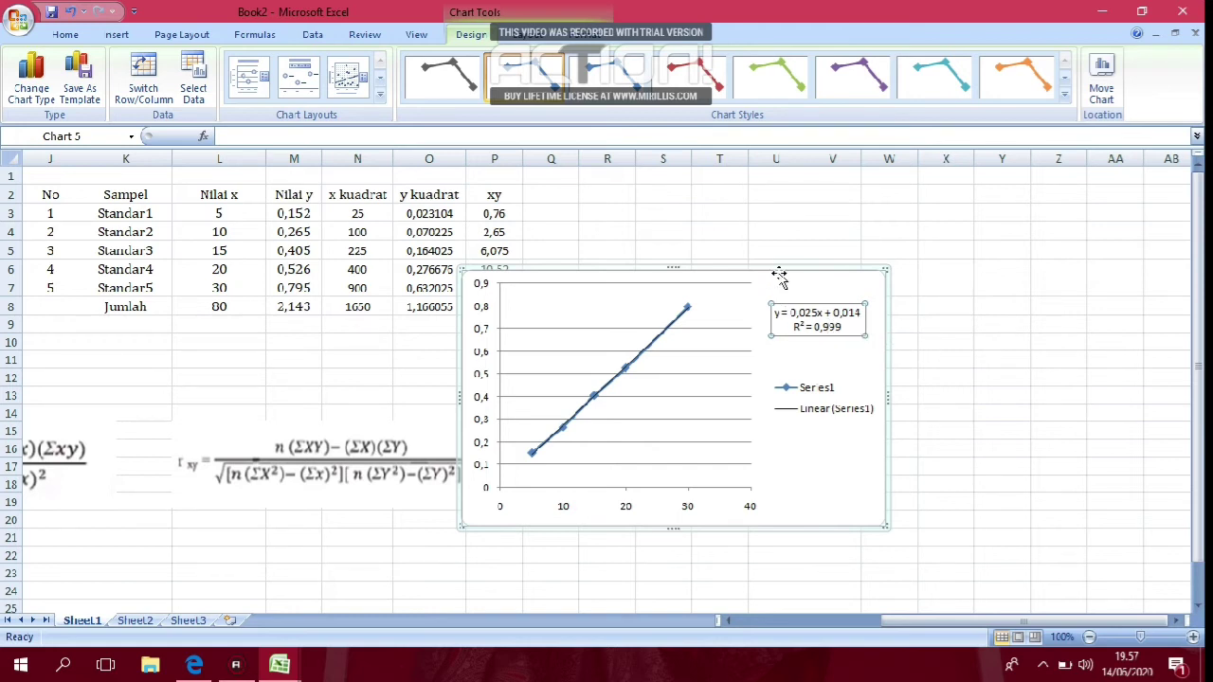
left_click_drag(784, 274, 896, 308)
Enter the general regression equation "Y = Ax + B" in cell S5 above the chart.
left_click(681, 248)
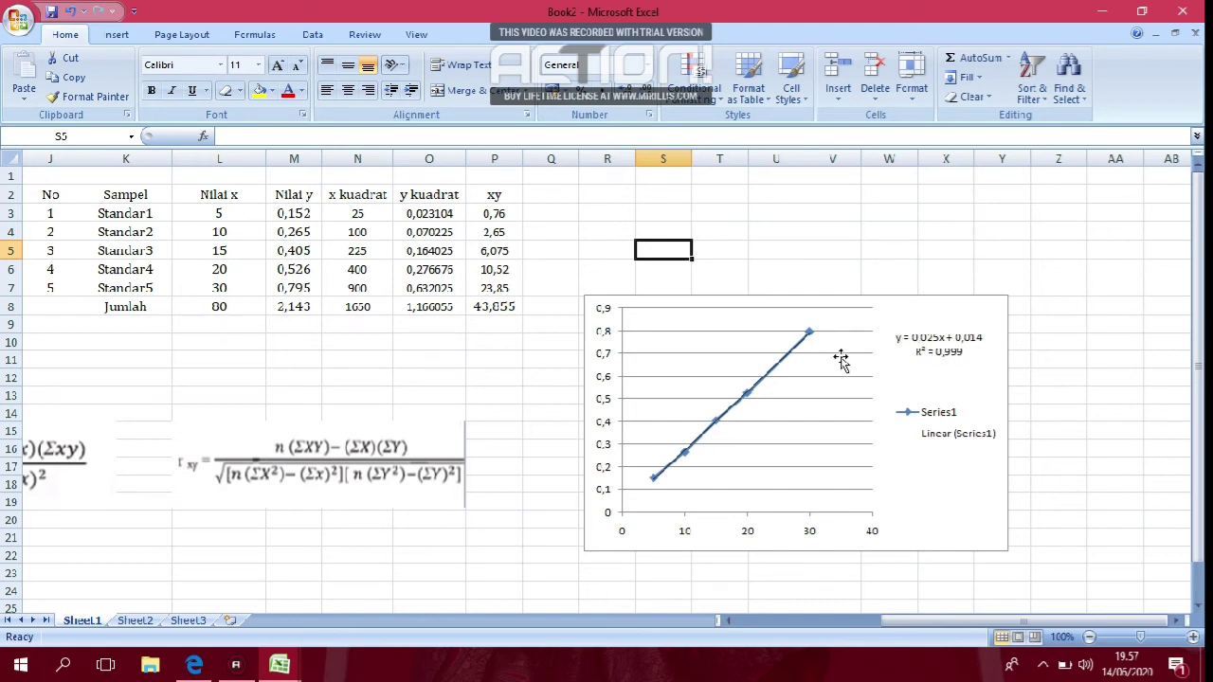
type("Y=")
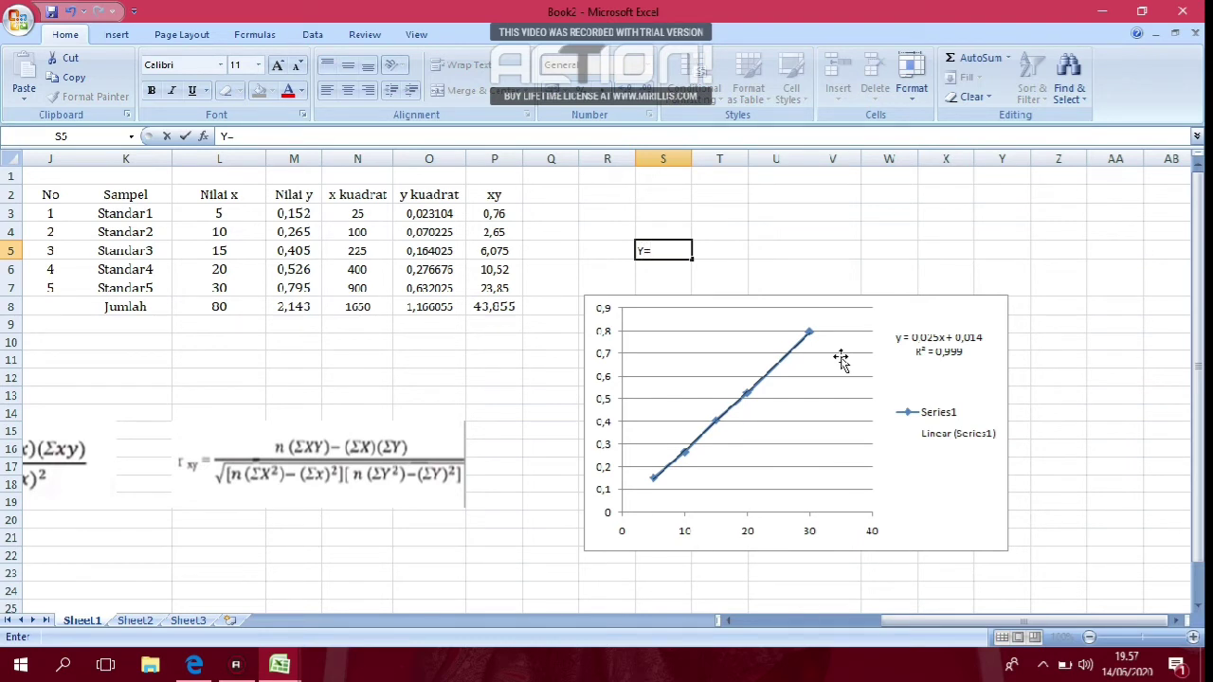
key("Left")
key("Right")
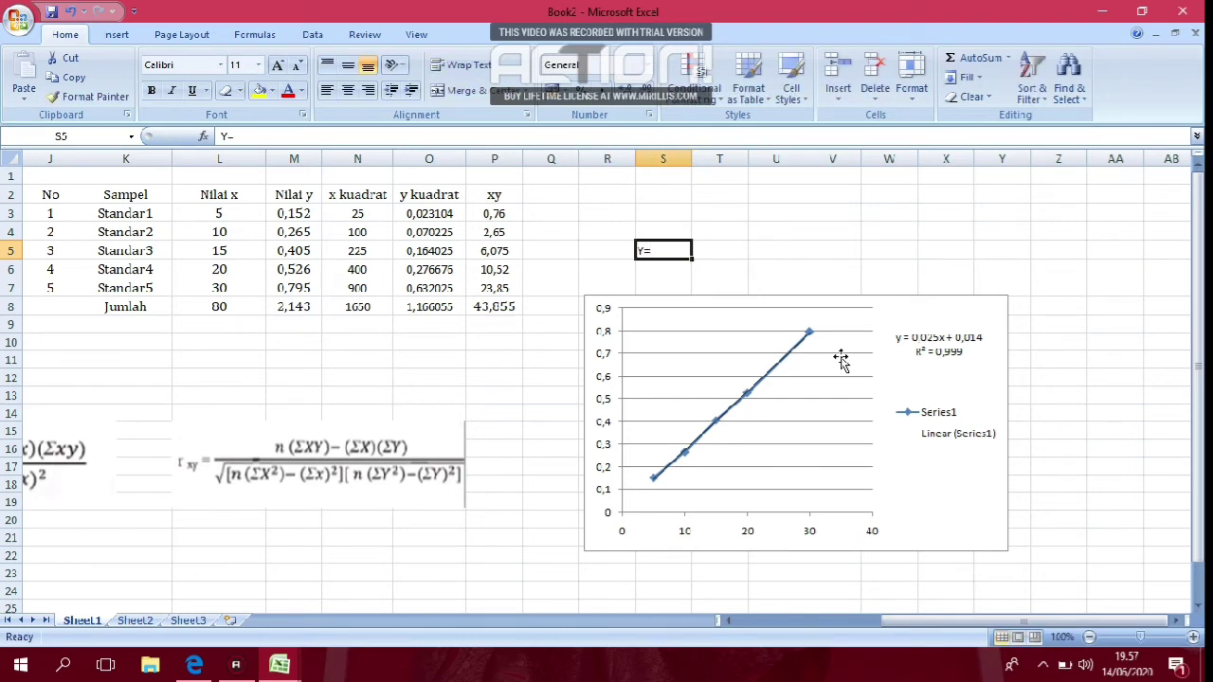
double_click(678, 254)
key("BackSpace")
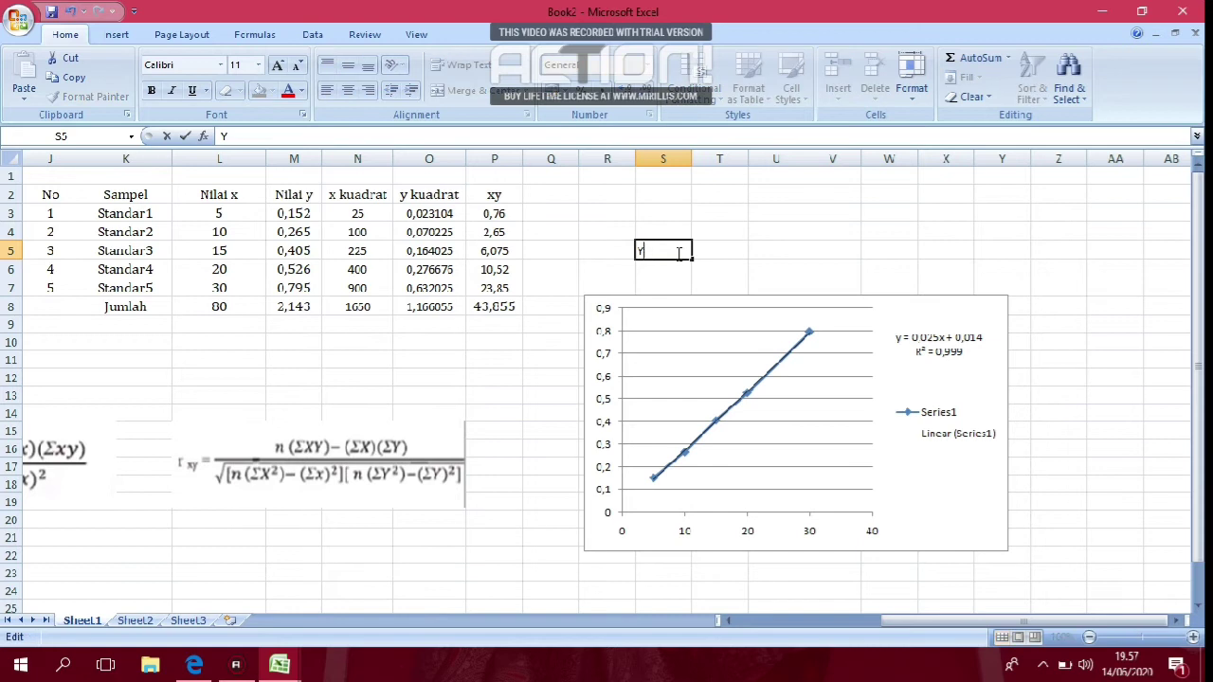
type("= a")
key("BackSpace")
type("Ax + B")
Label cell B21, below the formula image for a, with "A".
left_click(727, 621)
left_click_drag(727, 621, 727, 621)
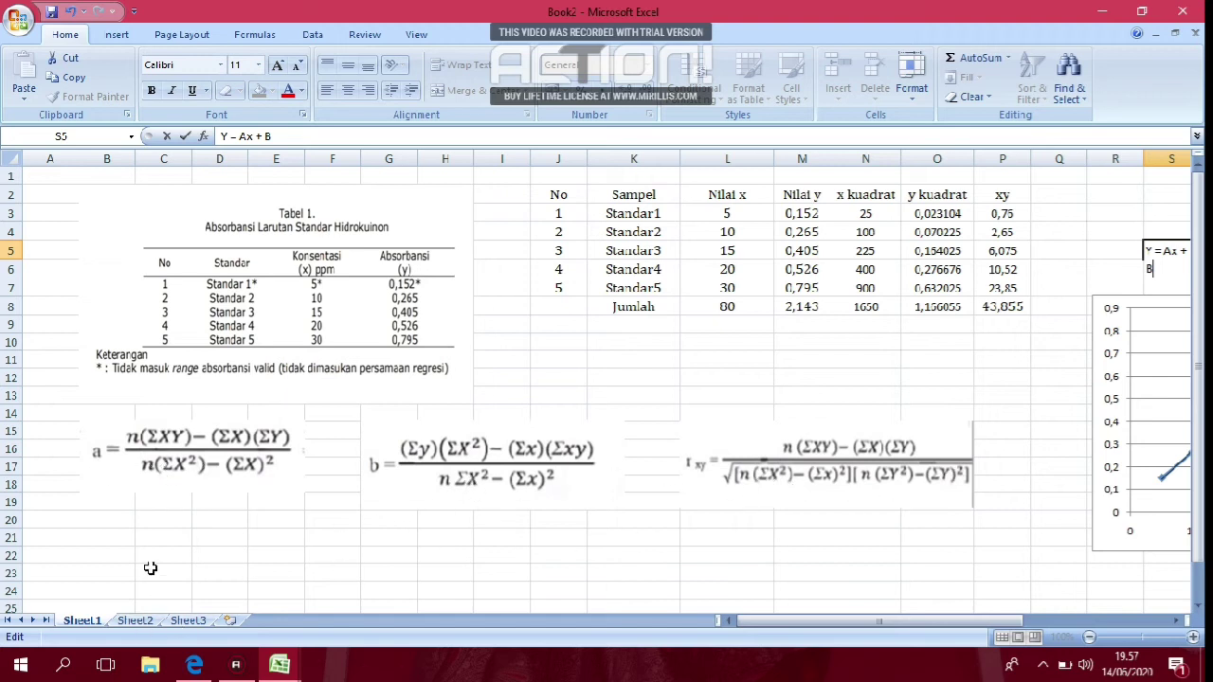
left_click(129, 536)
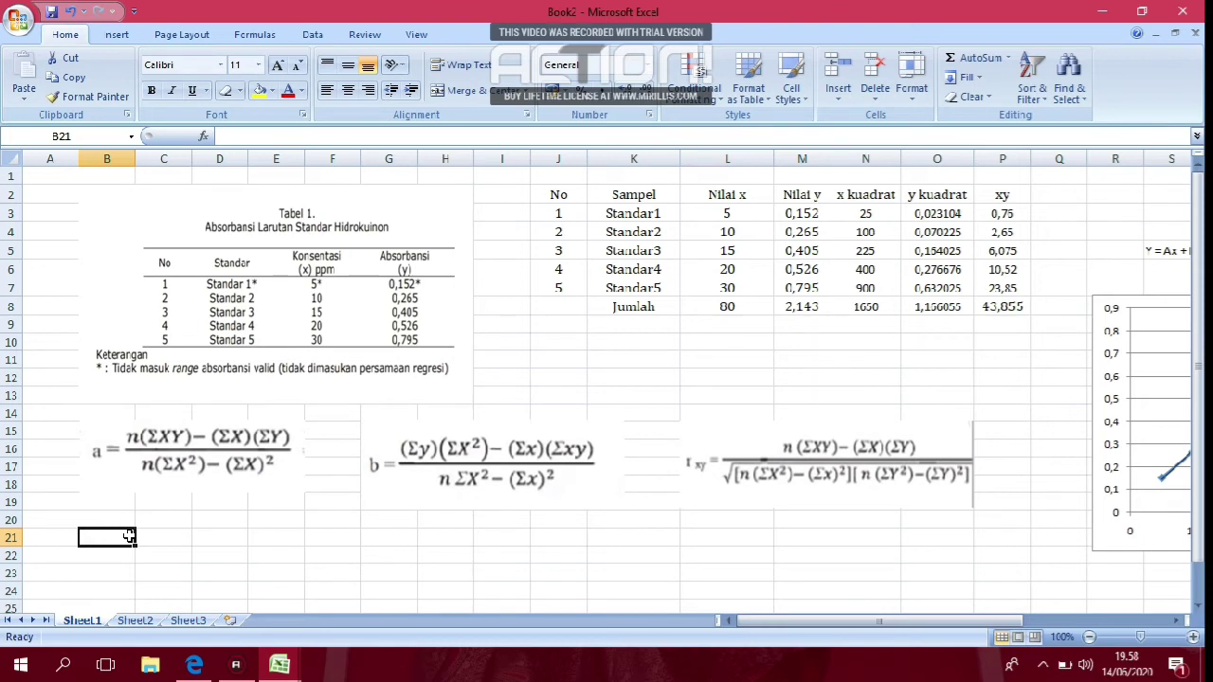
type("a")
key("BackSpace")
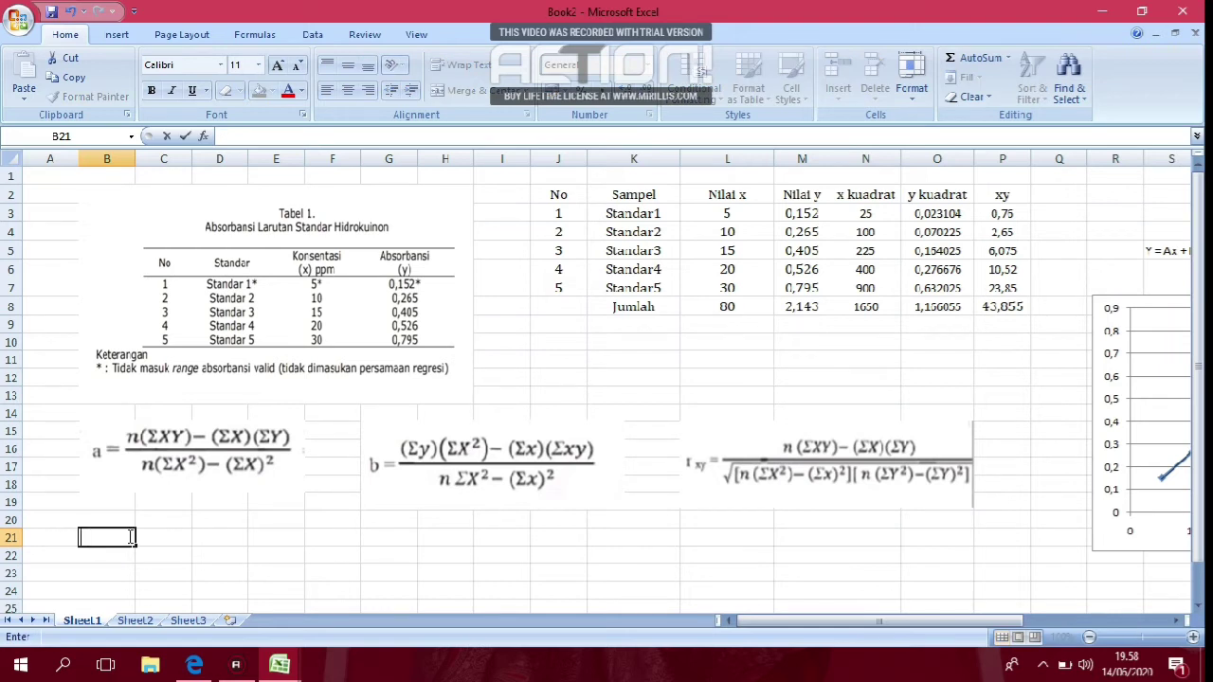
type("A")
key("Tab")
Begin the slope formula in C21 with the numerator and division sign, =((5*(P8)-(L8)*(M8))/, referencing the Jumlah row.
type("=")
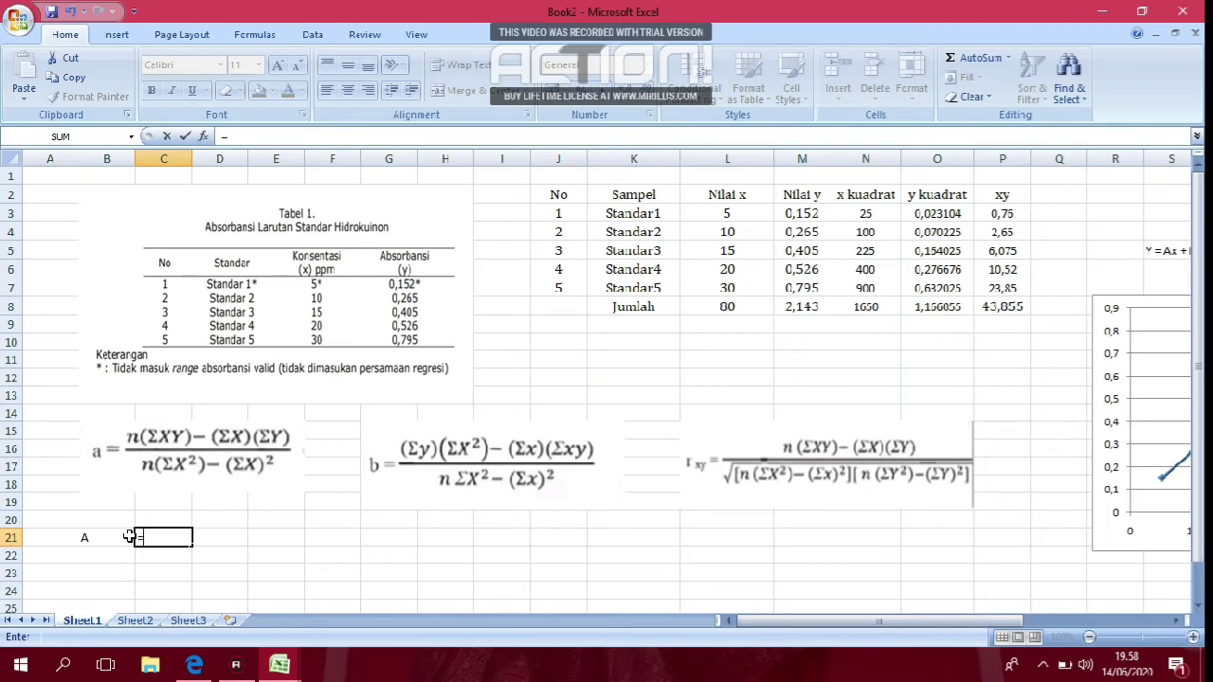
type("((5*(")
left_click(1014, 309)
type(")-(")
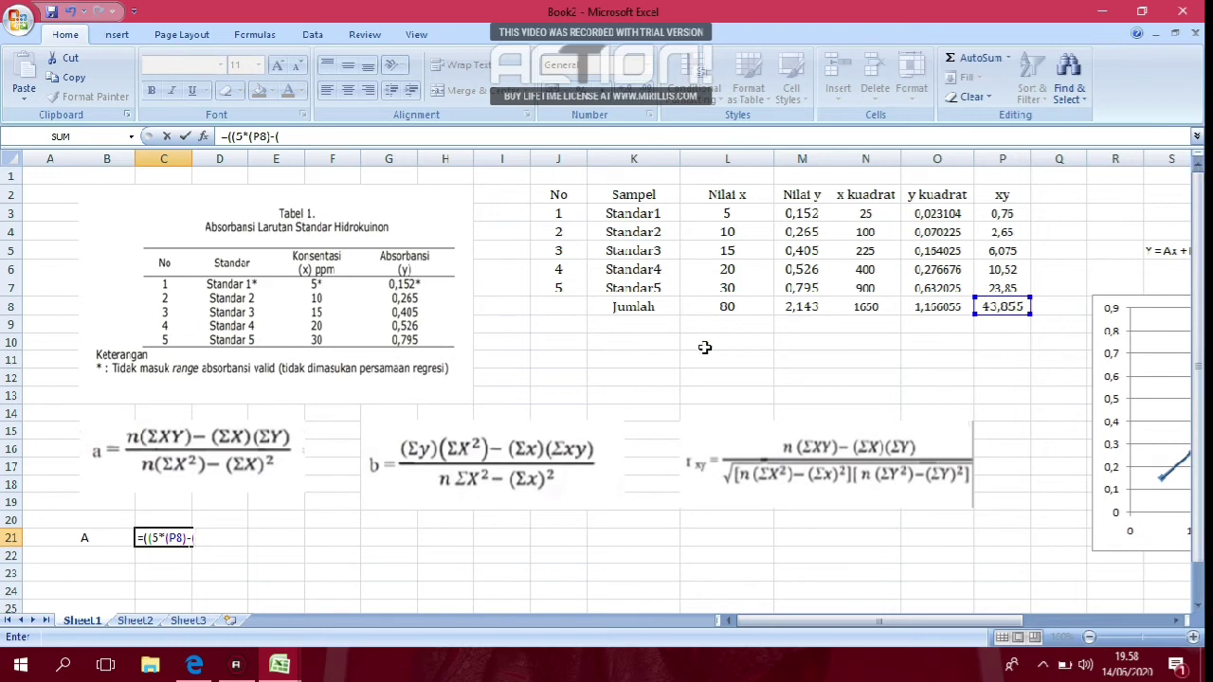
left_click(761, 304)
type(")")
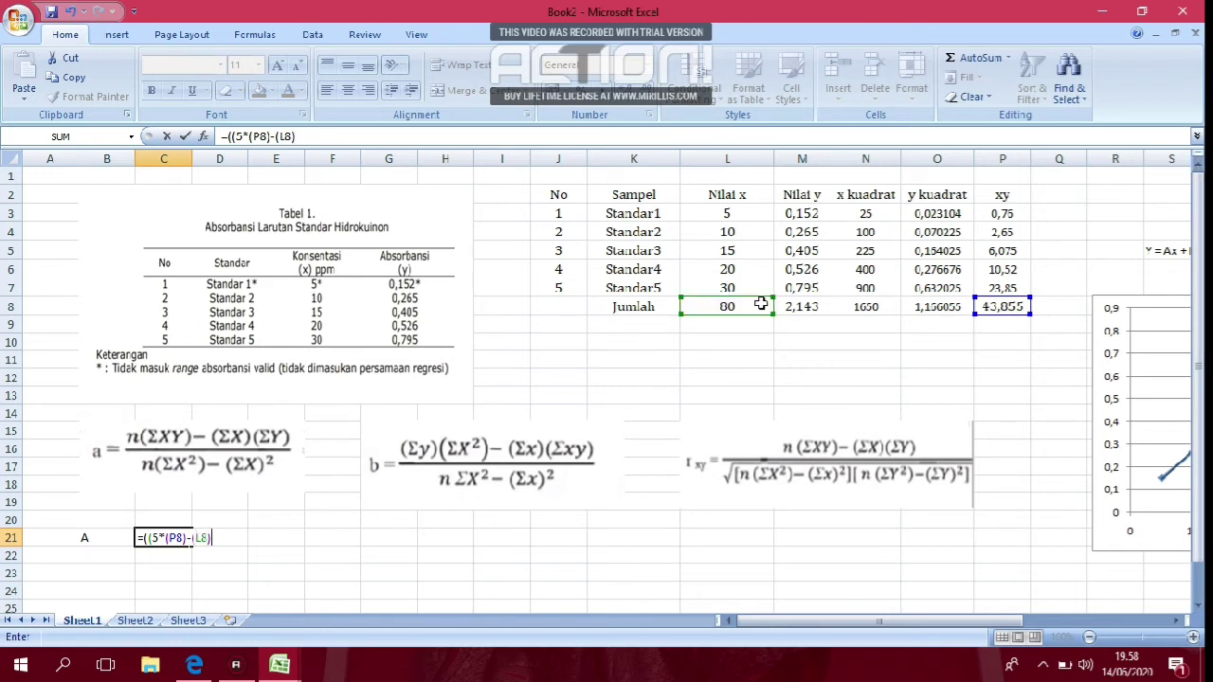
type("*(")
left_click(823, 307)
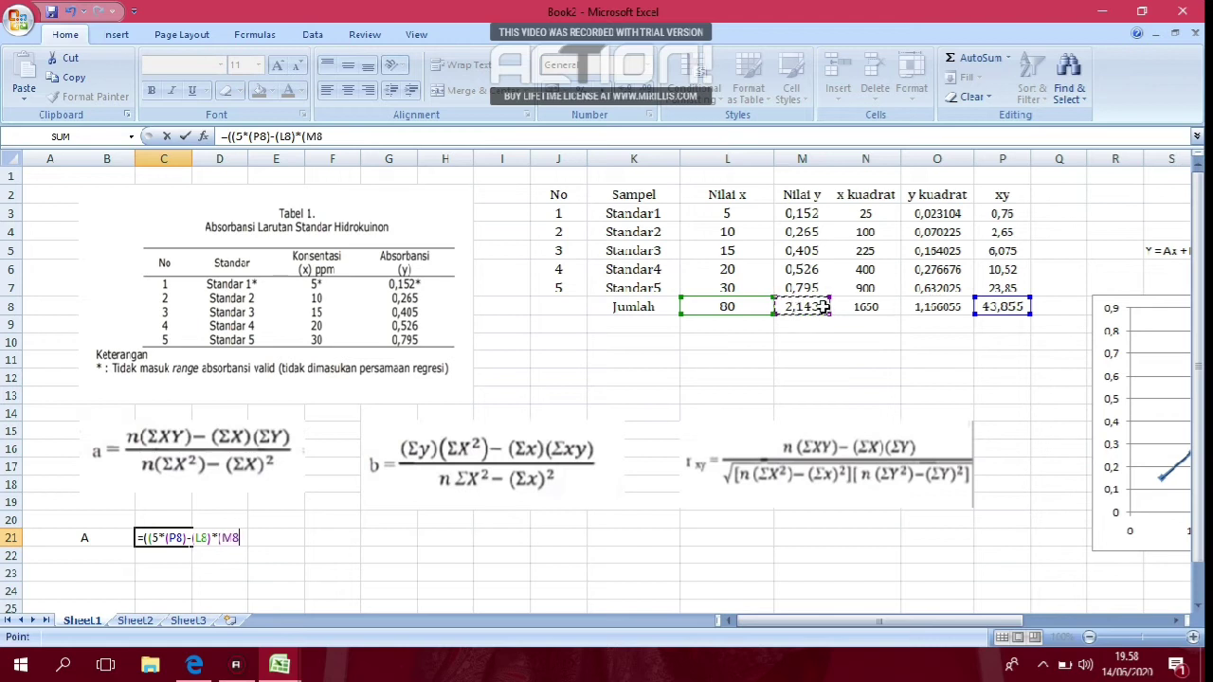
type(")")
type(")/")
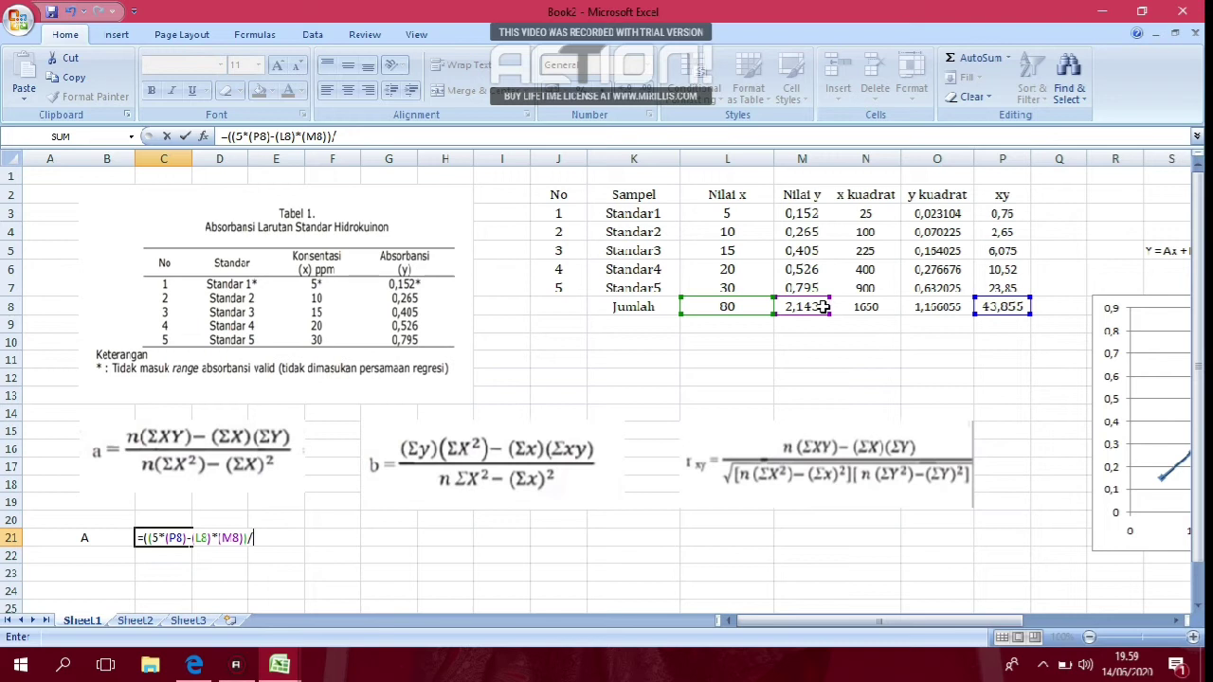
Append the denominator (5*(N8)-(L8)^2 to the slope formula in C21 and try to commit it.
type("5")
key("BackSpace")
type("(5*(")
left_click(882, 308)
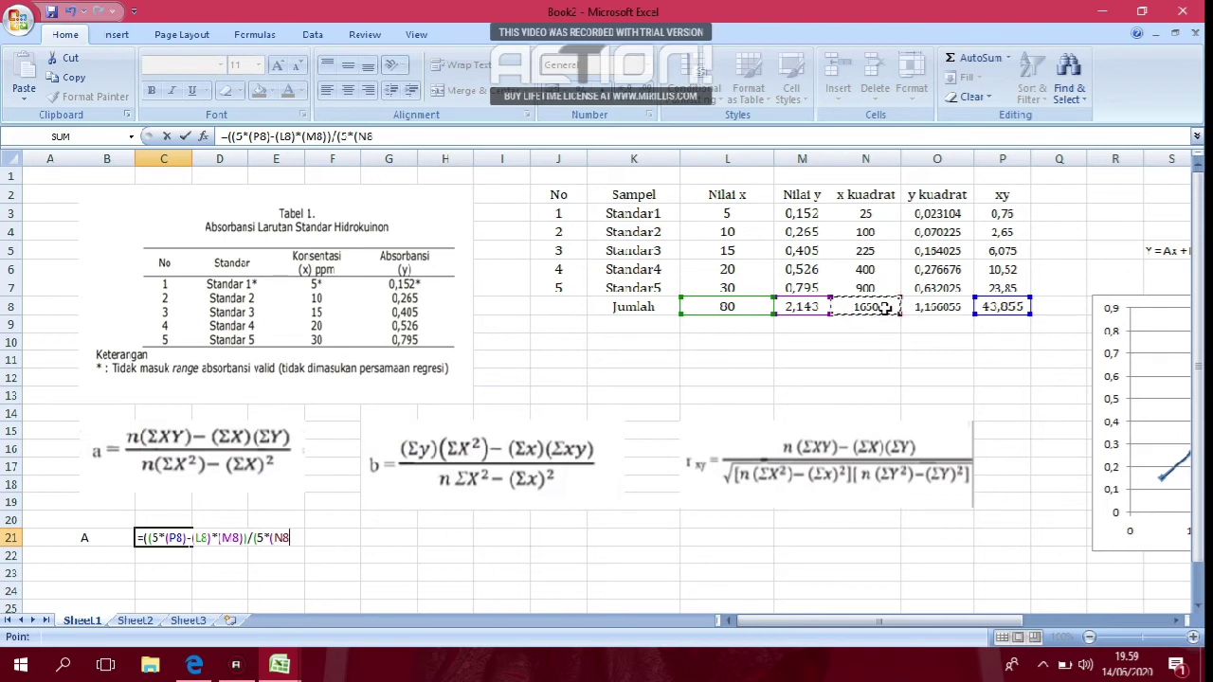
type(")-(")
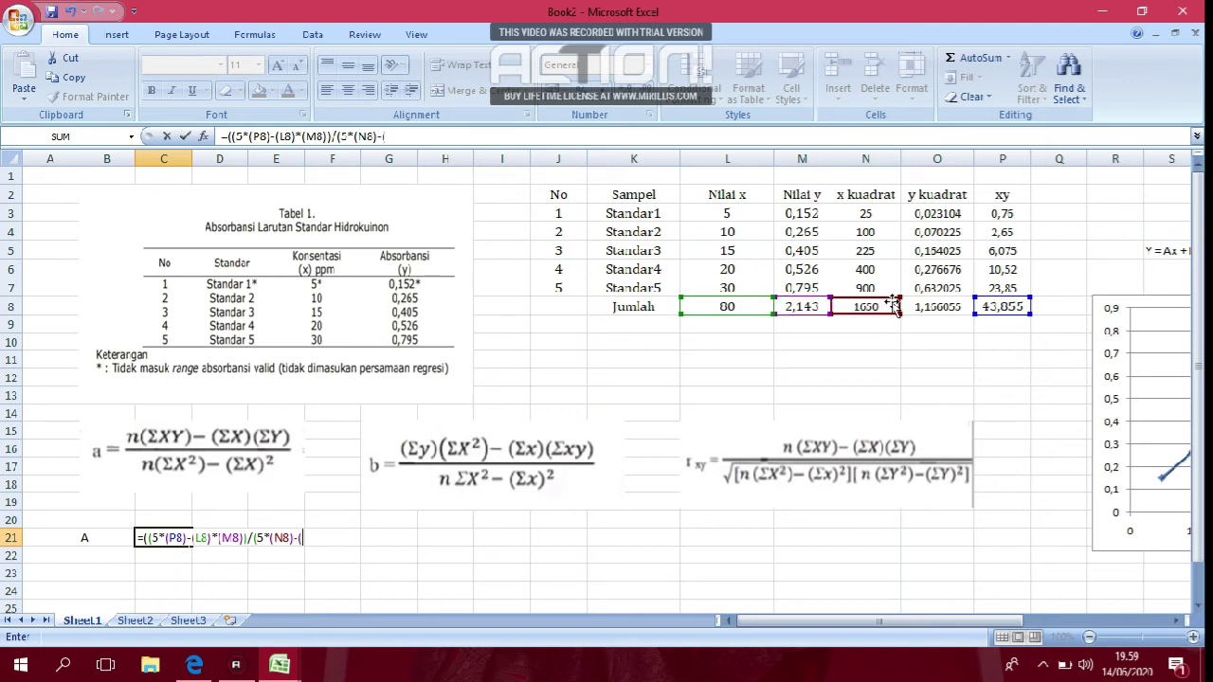
left_click(743, 305)
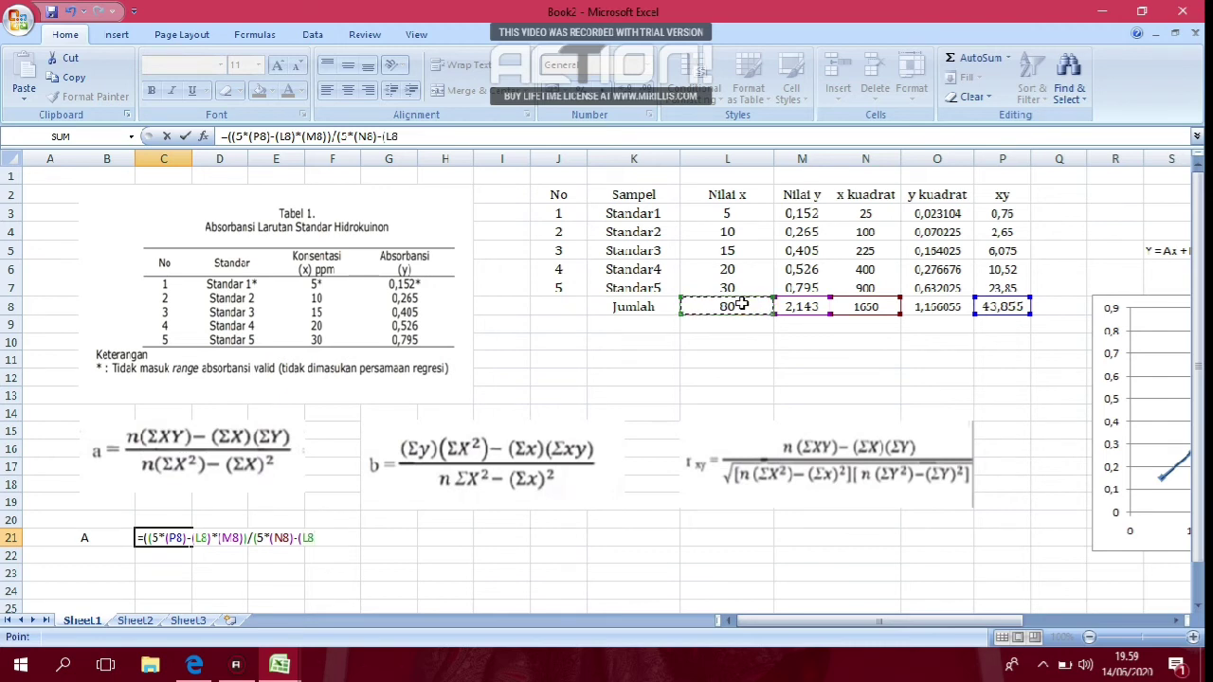
type(")^2")
key("Return")
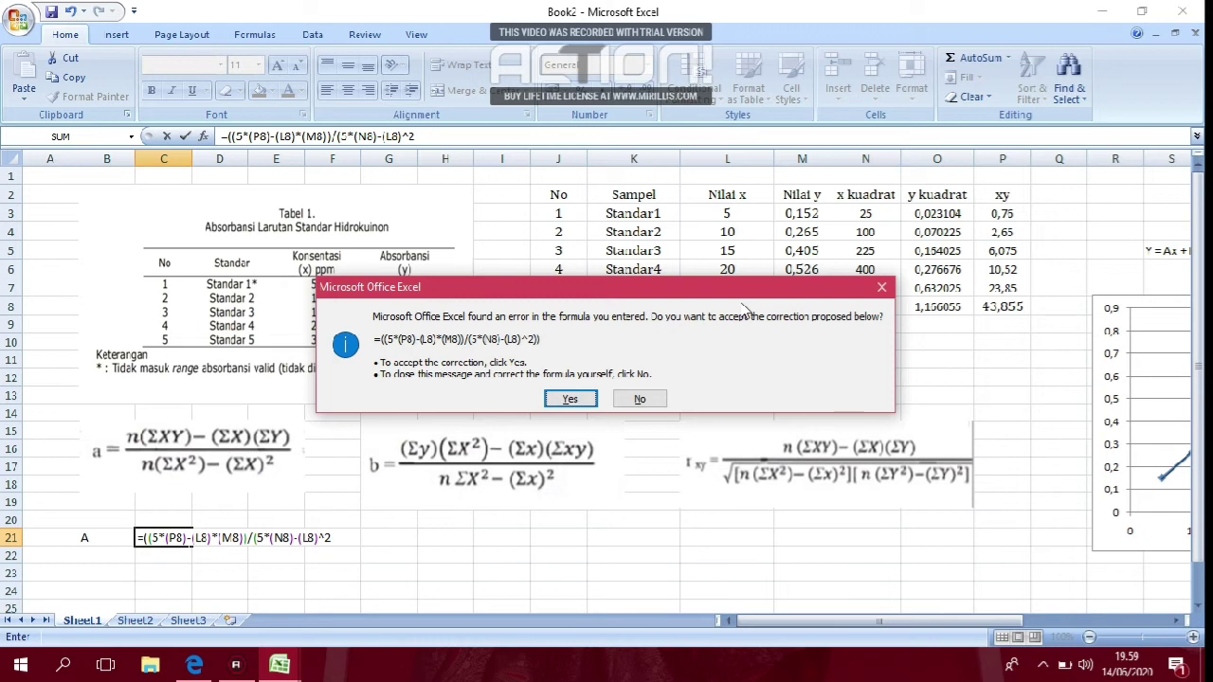
Decline the proposed correction, add the missing closing parentheses to the slope formula, commit it and review the result in C21.
left_click(882, 294)
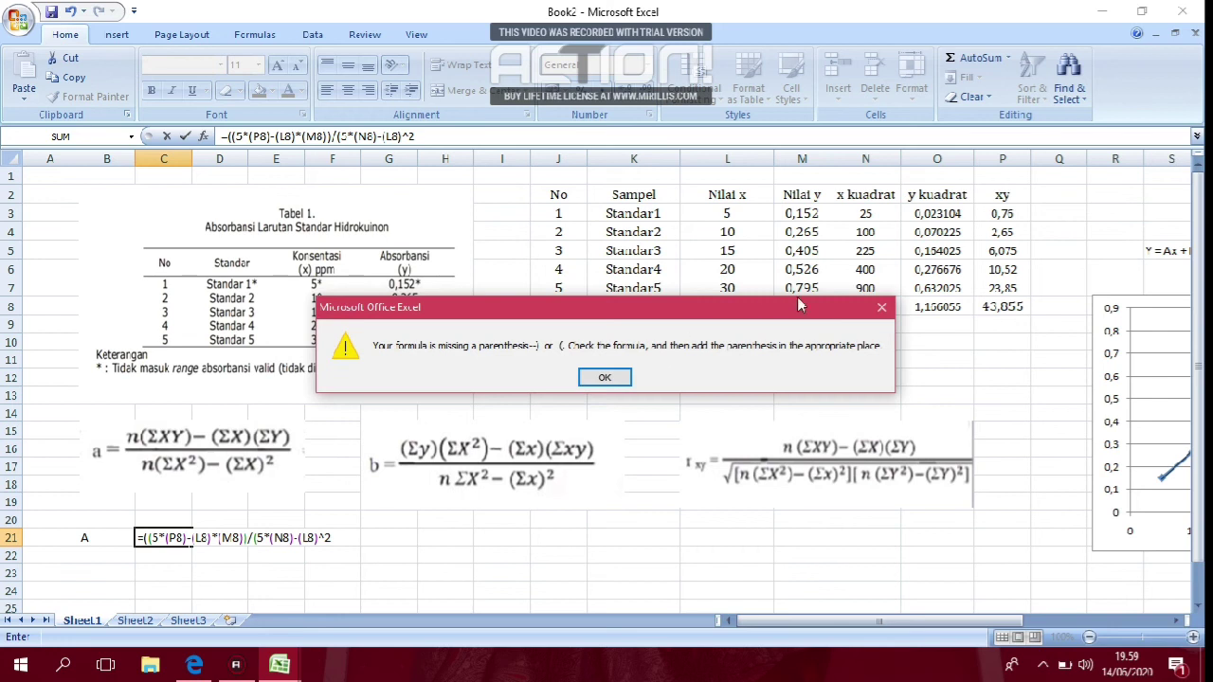
left_click(882, 305)
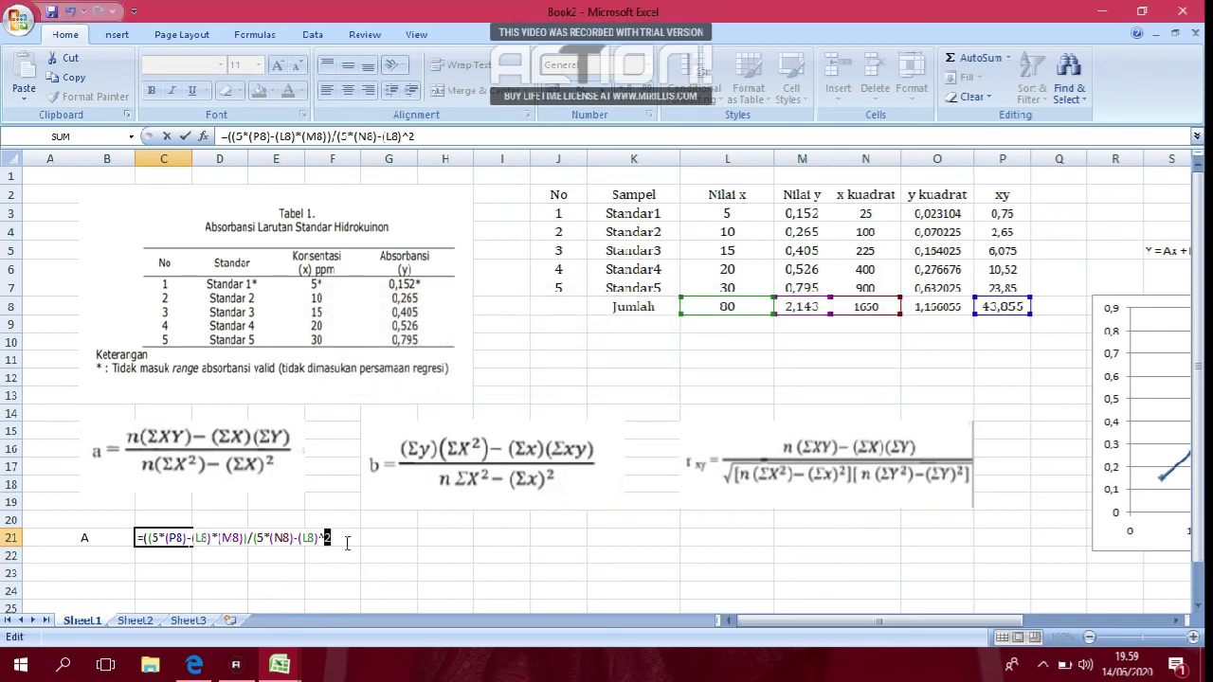
key("End")
type("))")
key("Return")
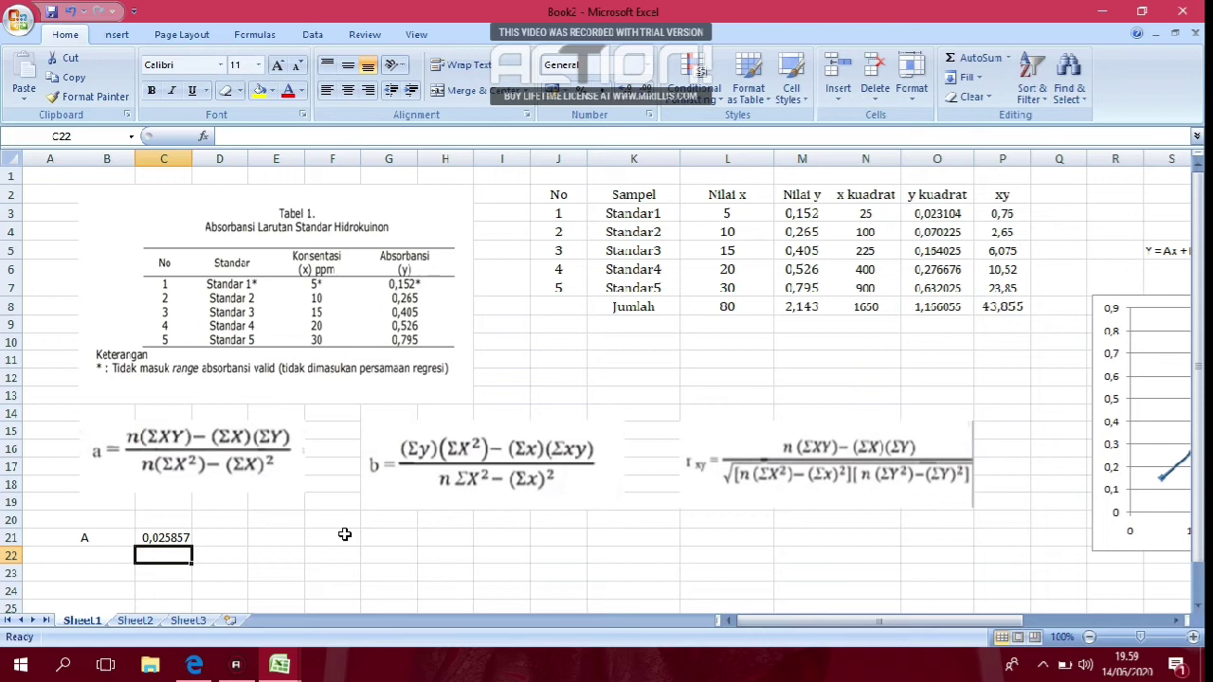
left_click(171, 534)
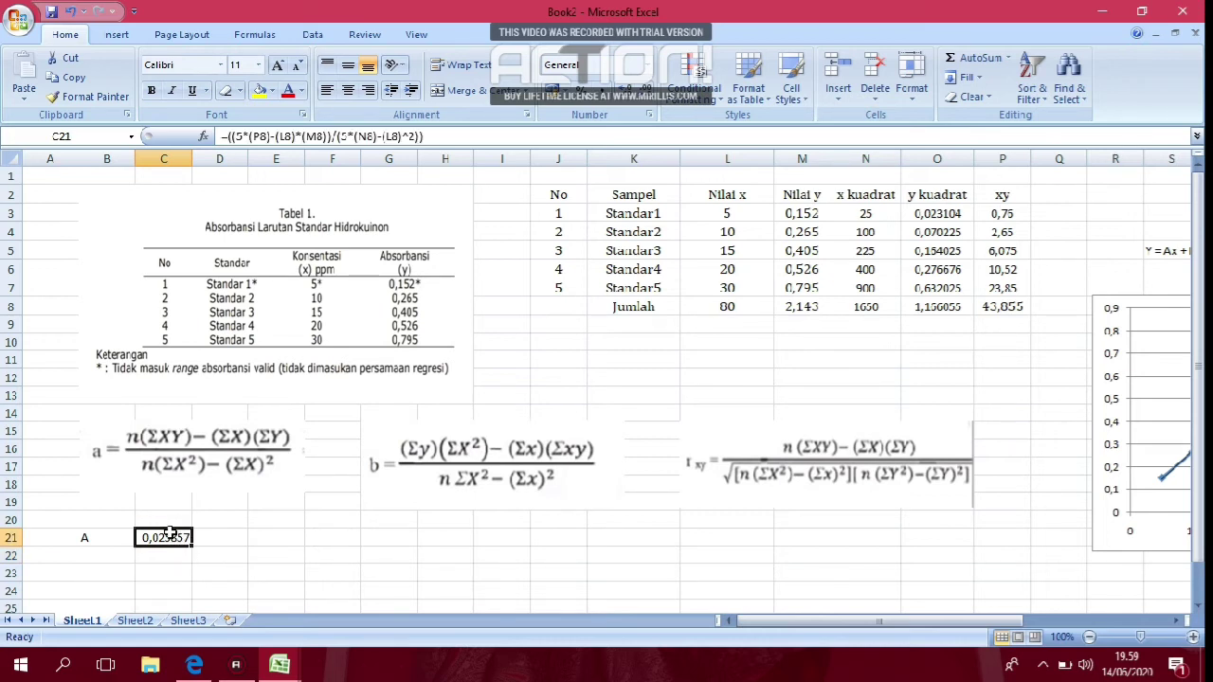
left_click(236, 556)
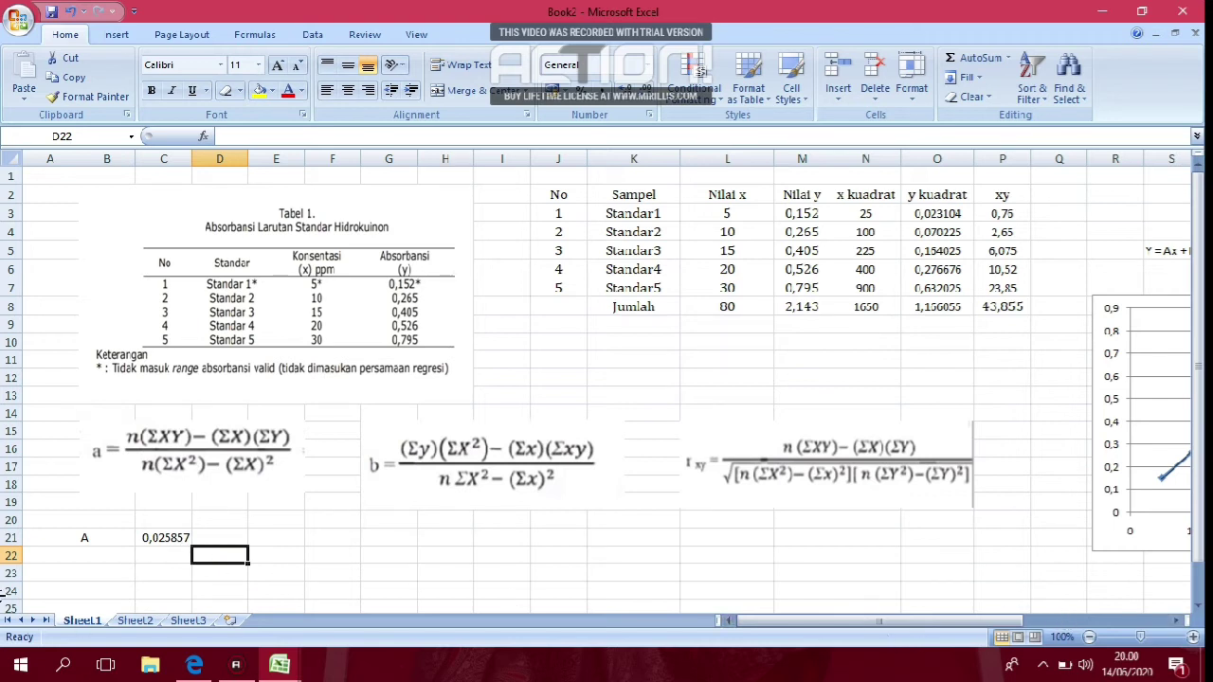
Label cell B22, directly below A, with "B".
left_click(107, 557)
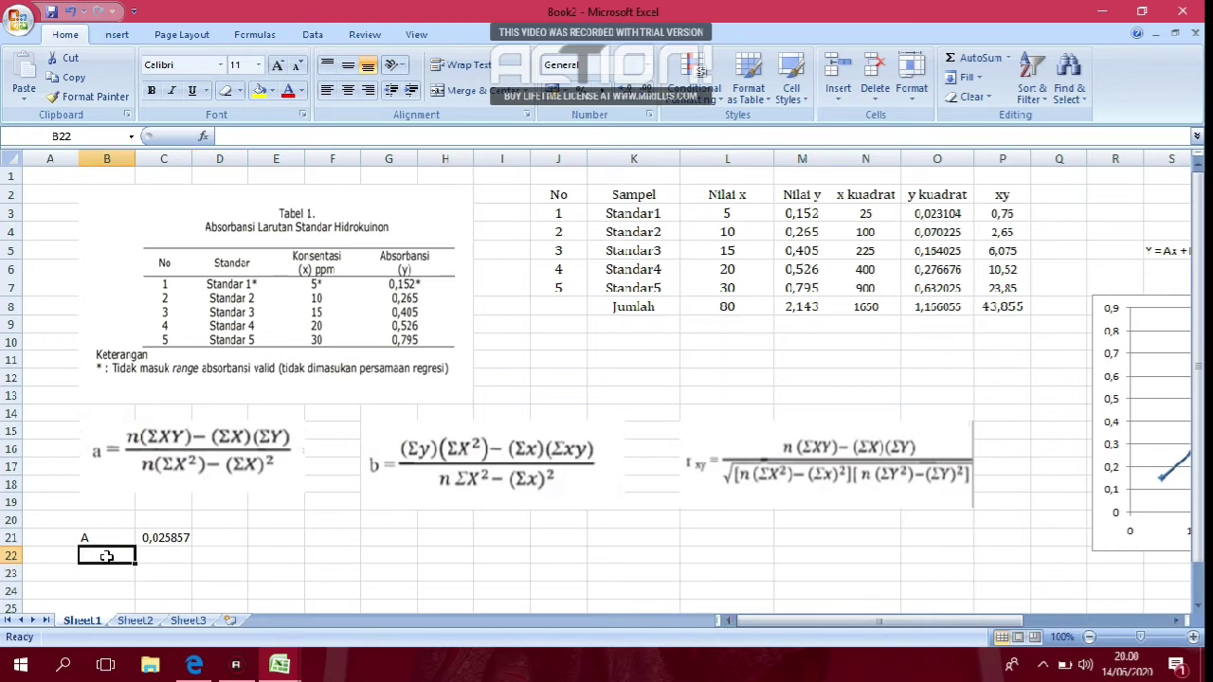
type("b")
key("BackSpace")
type("b")
key("BackSpace")
type("B")
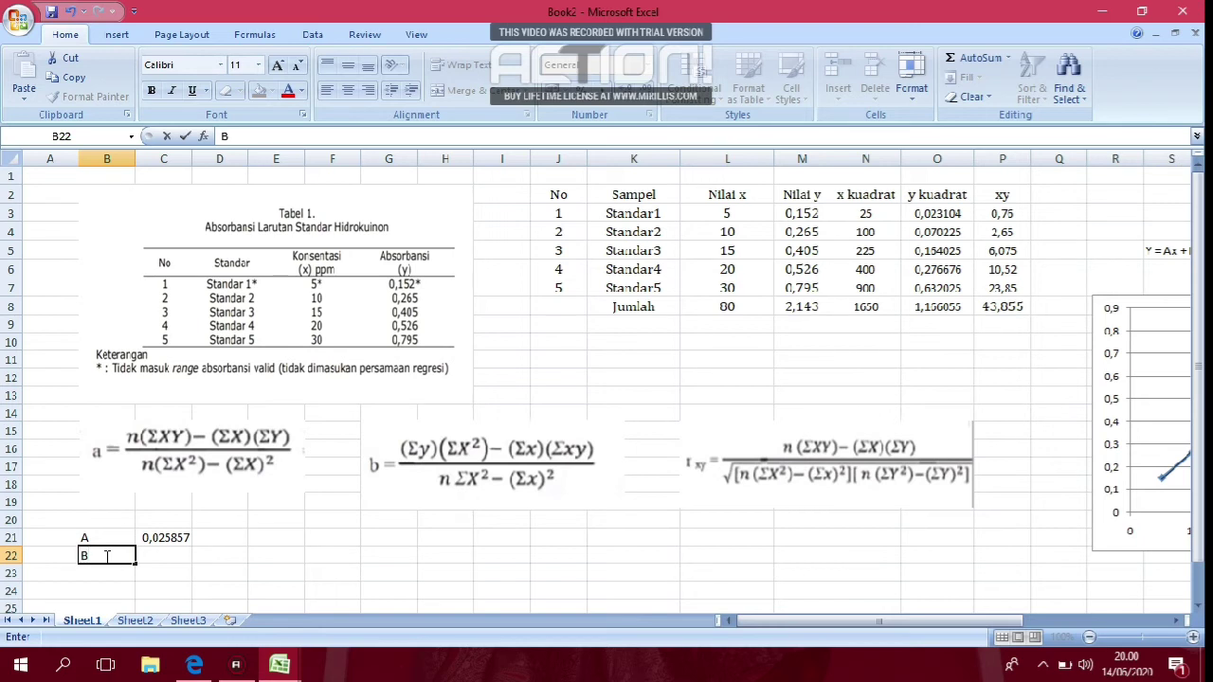
key("Tab")
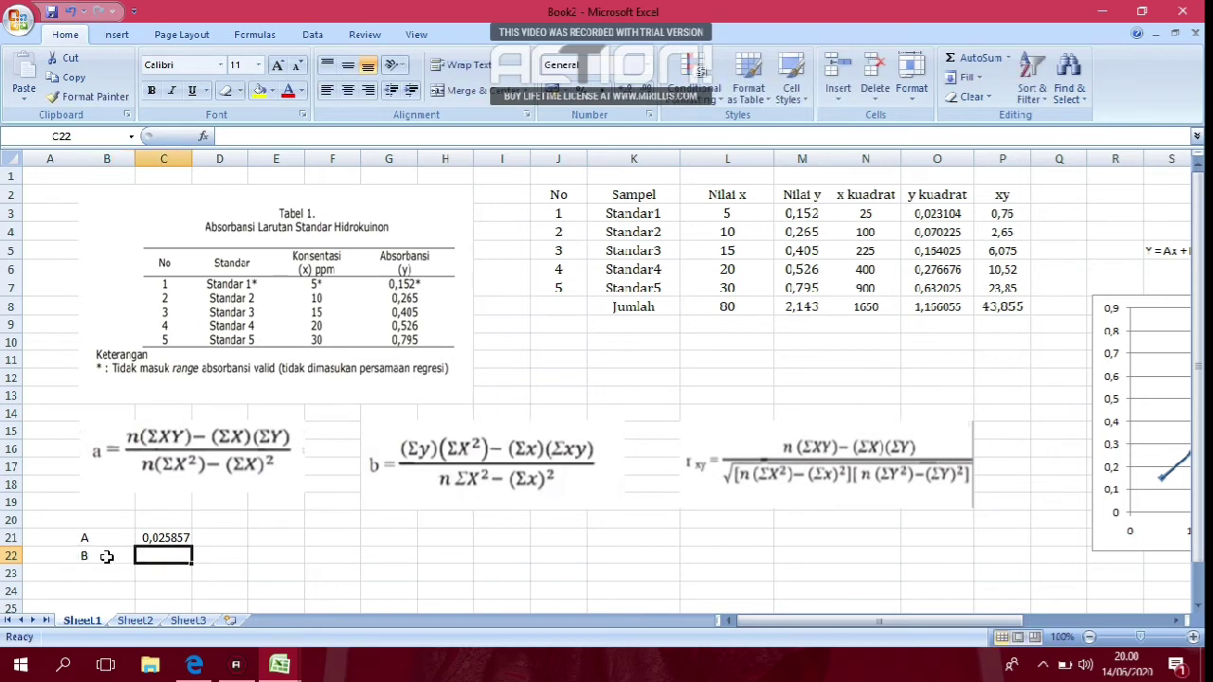
Begin the intercept formula in C22 with the numerator =(((M8)*(N8)-(L8)*(P8, using the Jumlah row totals.
type("=")
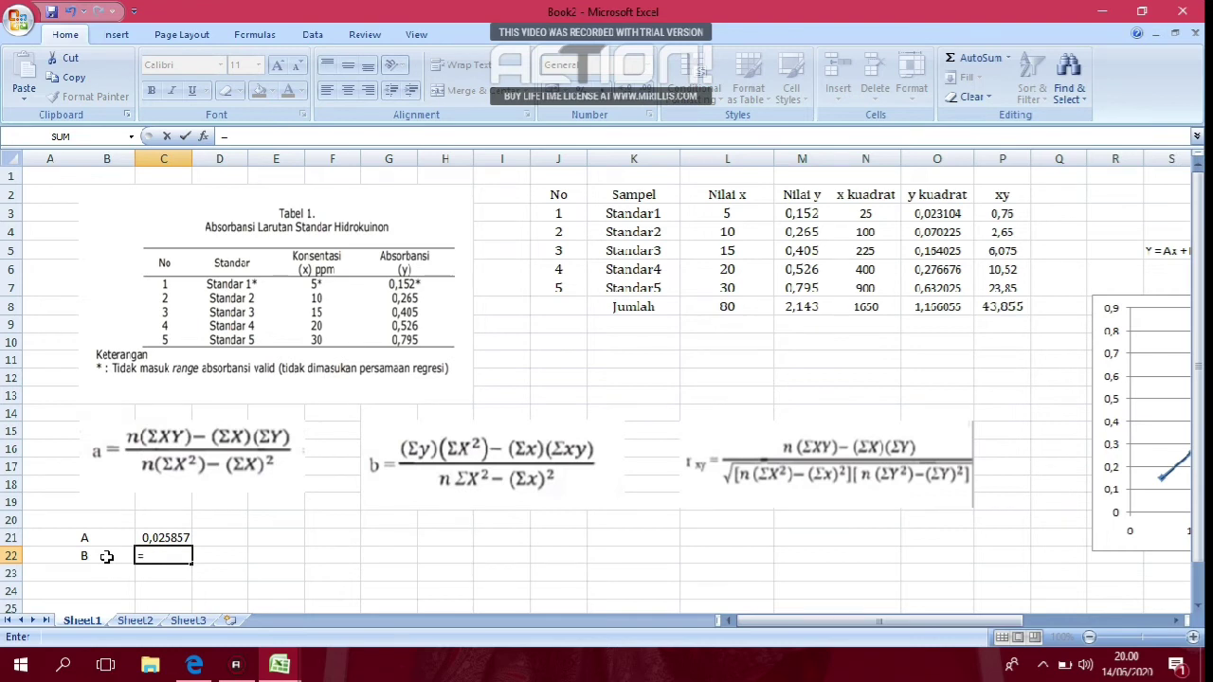
type("(((")
left_click(802, 307)
type(")")
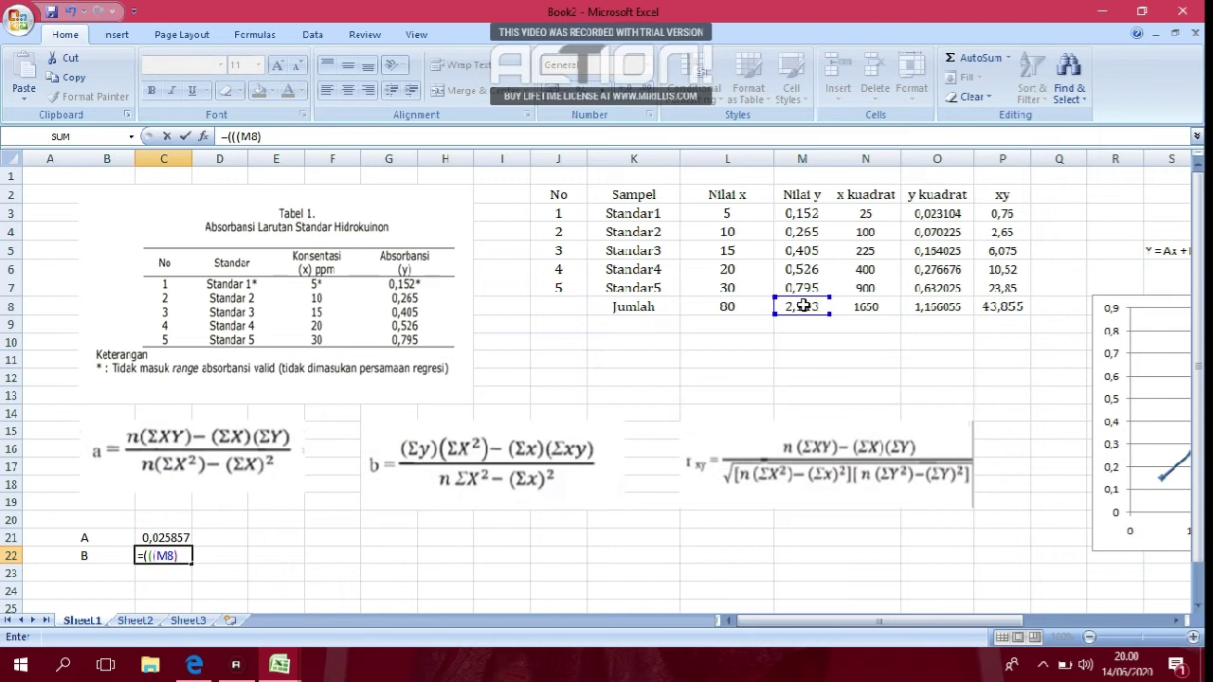
type("*(")
left_click(857, 303)
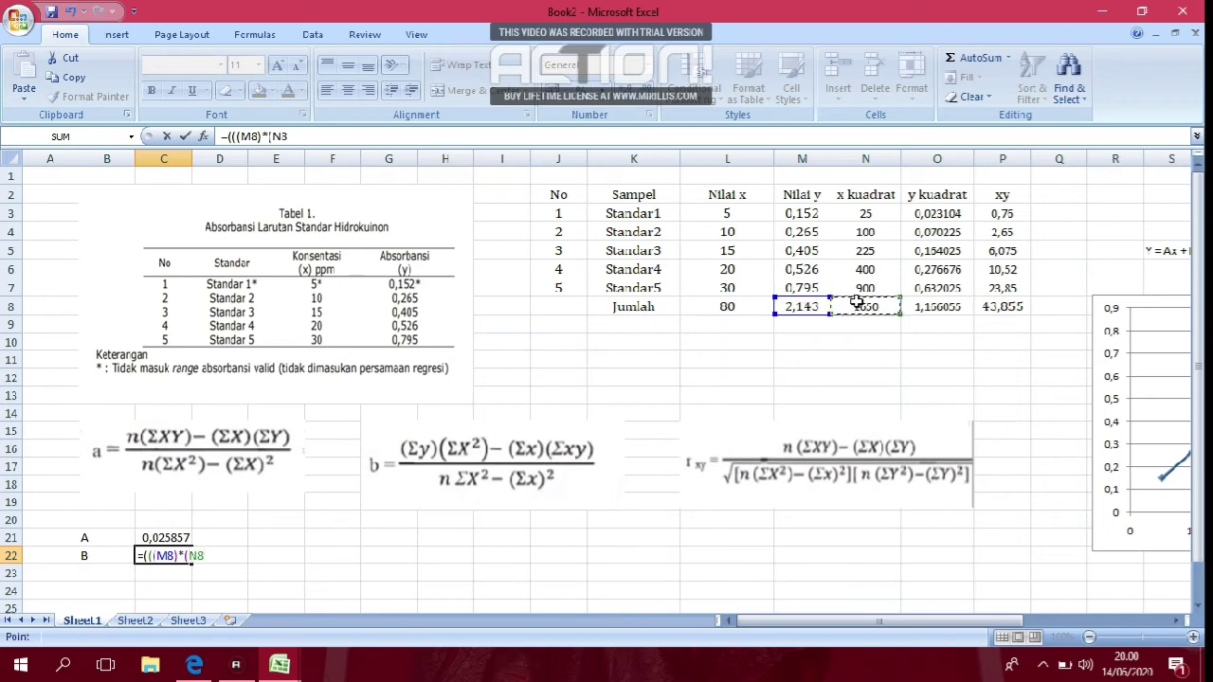
type(")-(")
left_click(728, 309)
type(")")
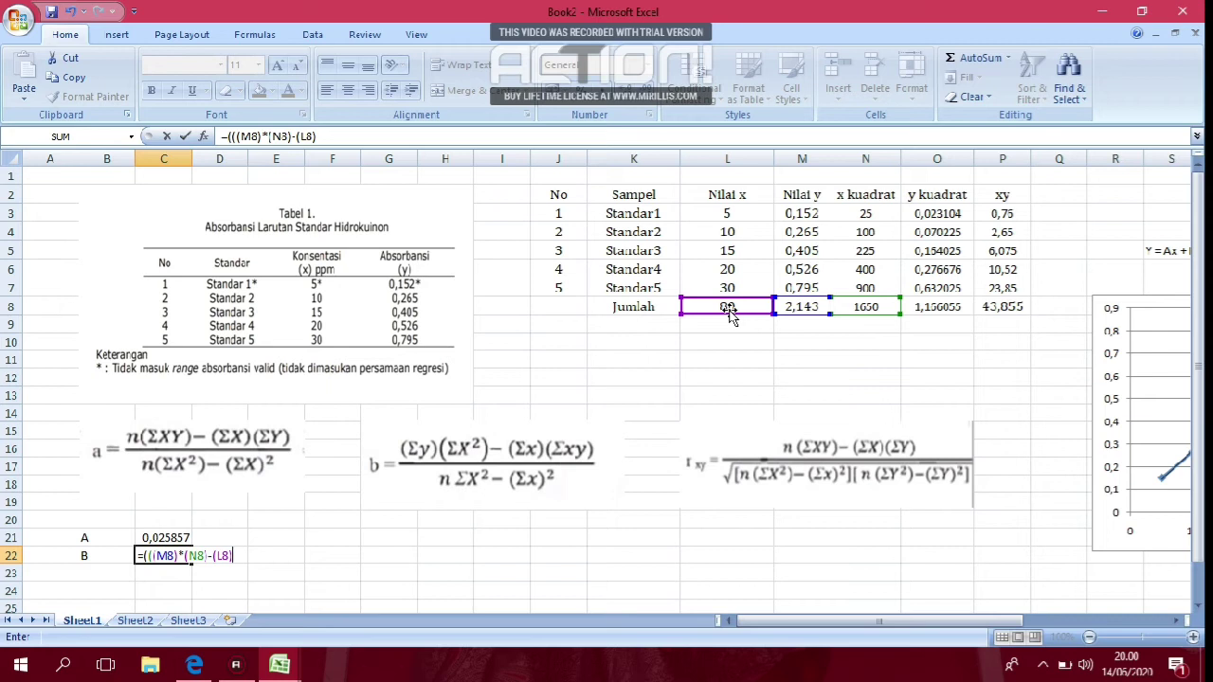
type("*")
type("(")
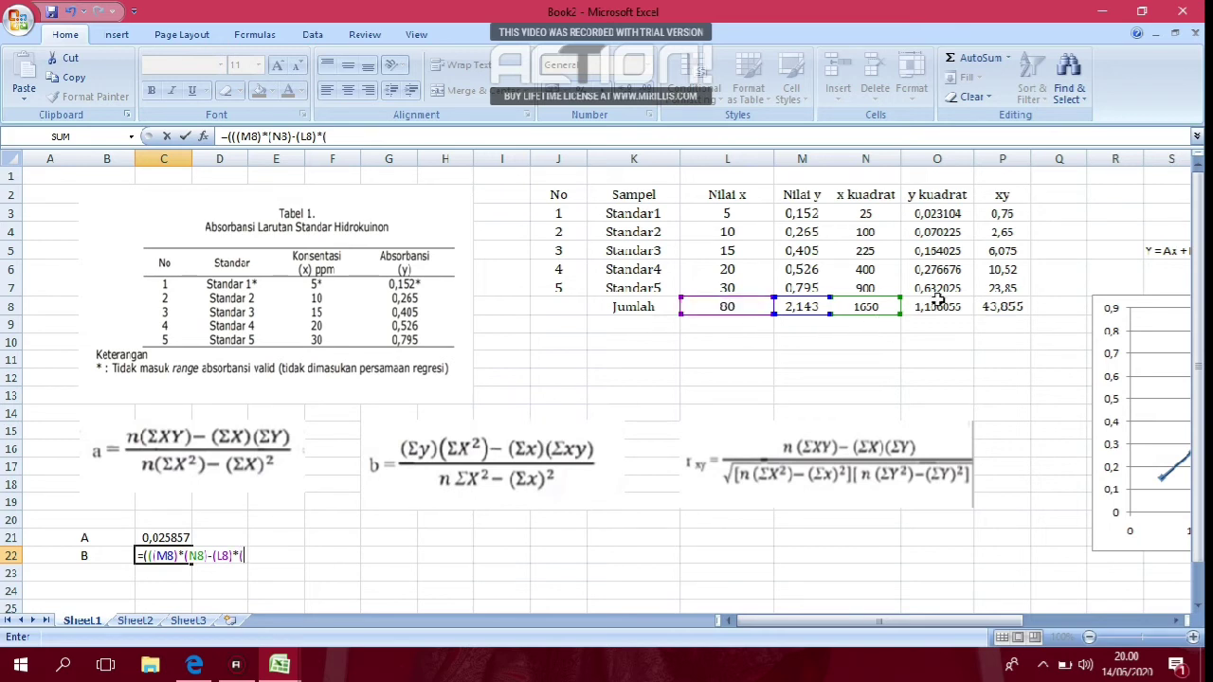
left_click(1002, 306)
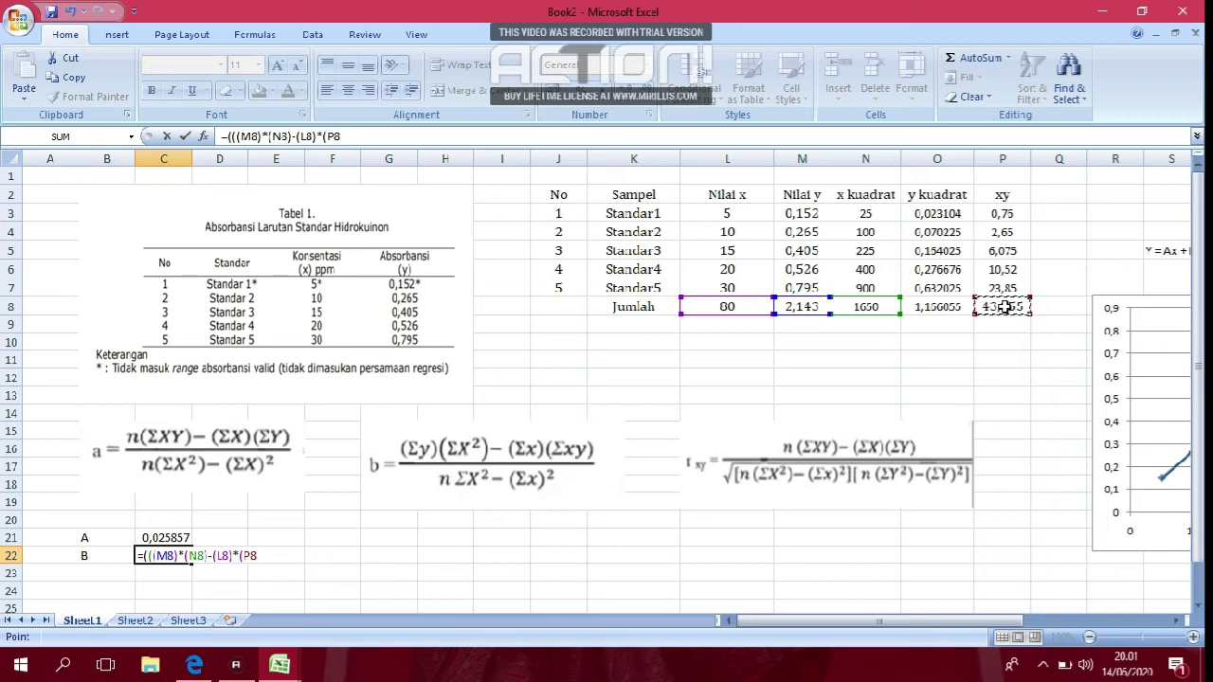
Close the intercept formula's numerator, divide it by (5*(N8)-(L8)^2), commit it in C22 and select B23.
type("))/(5*(")
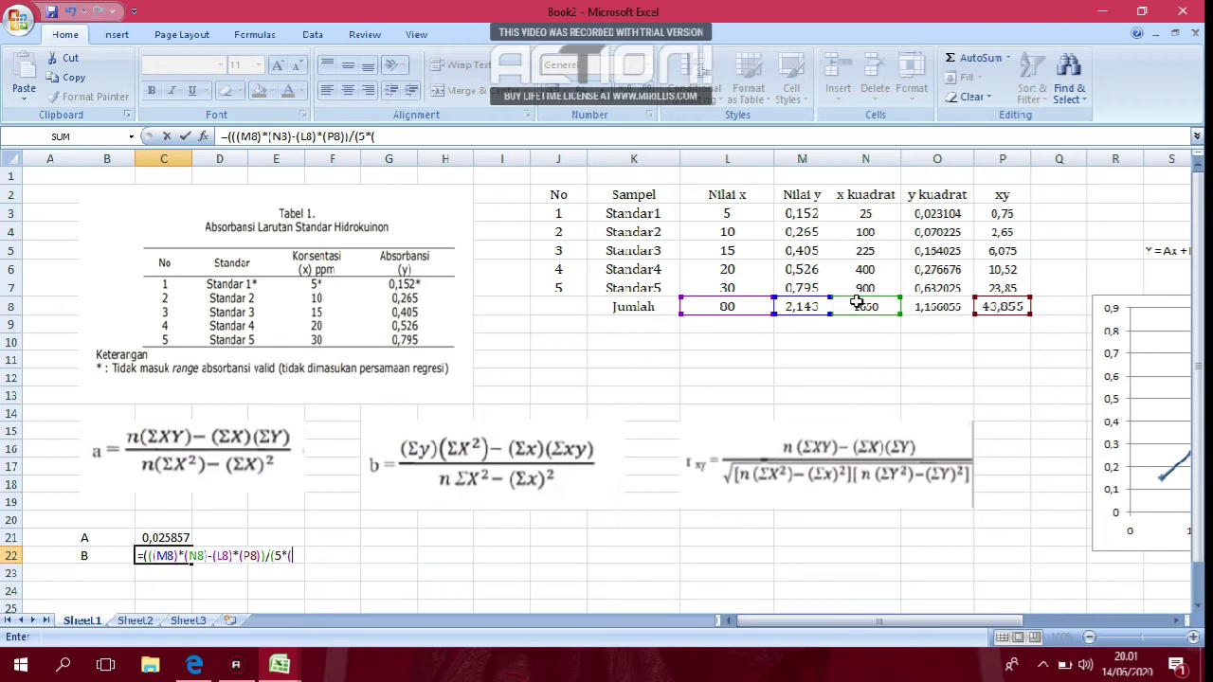
left_click(858, 304)
type(")-(")
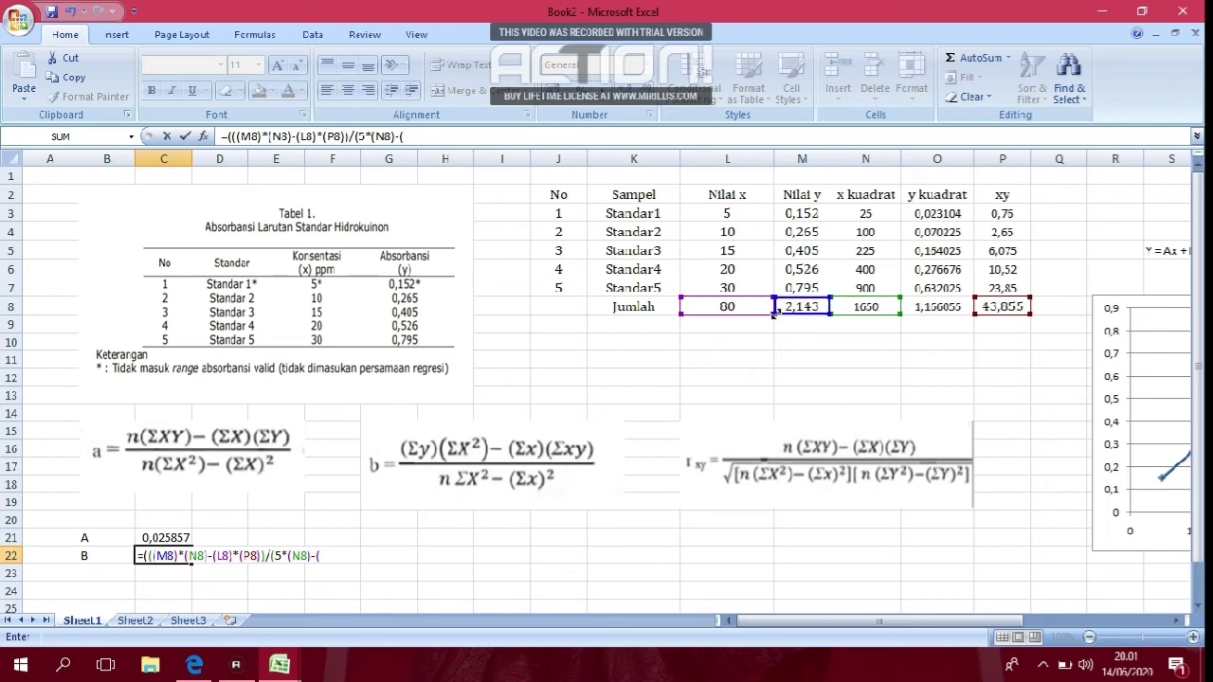
left_click(736, 308)
type(")6")
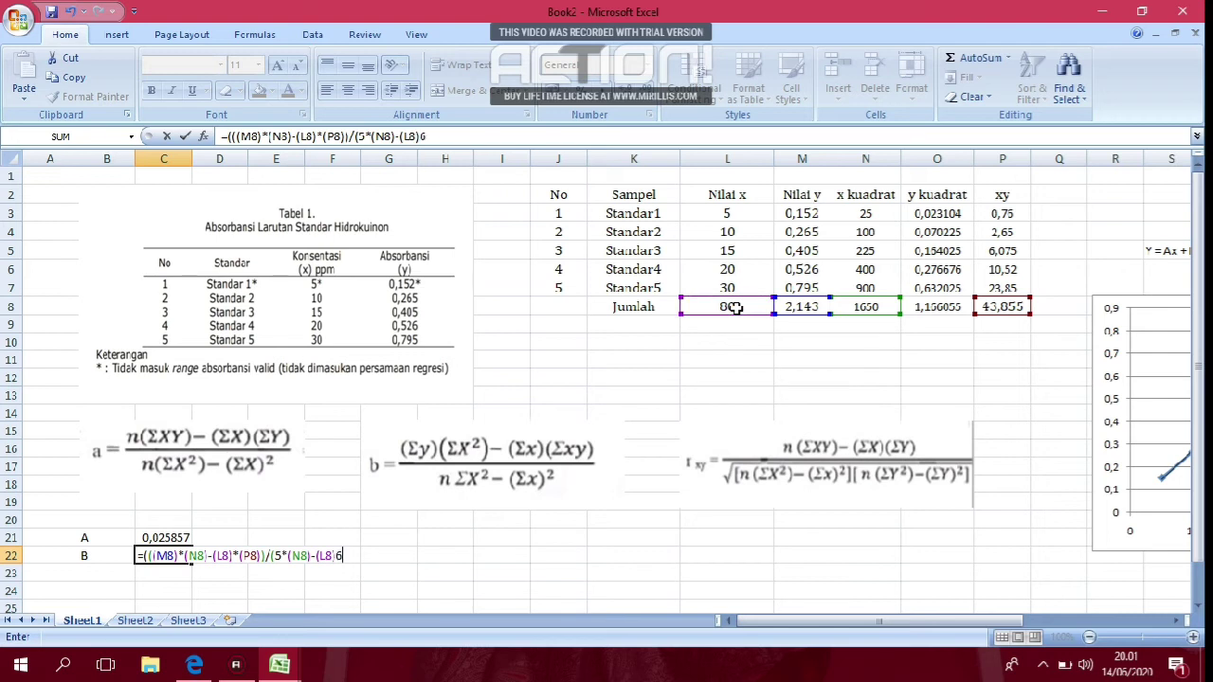
key("BackSpace")
type("^2))")
key("Return")
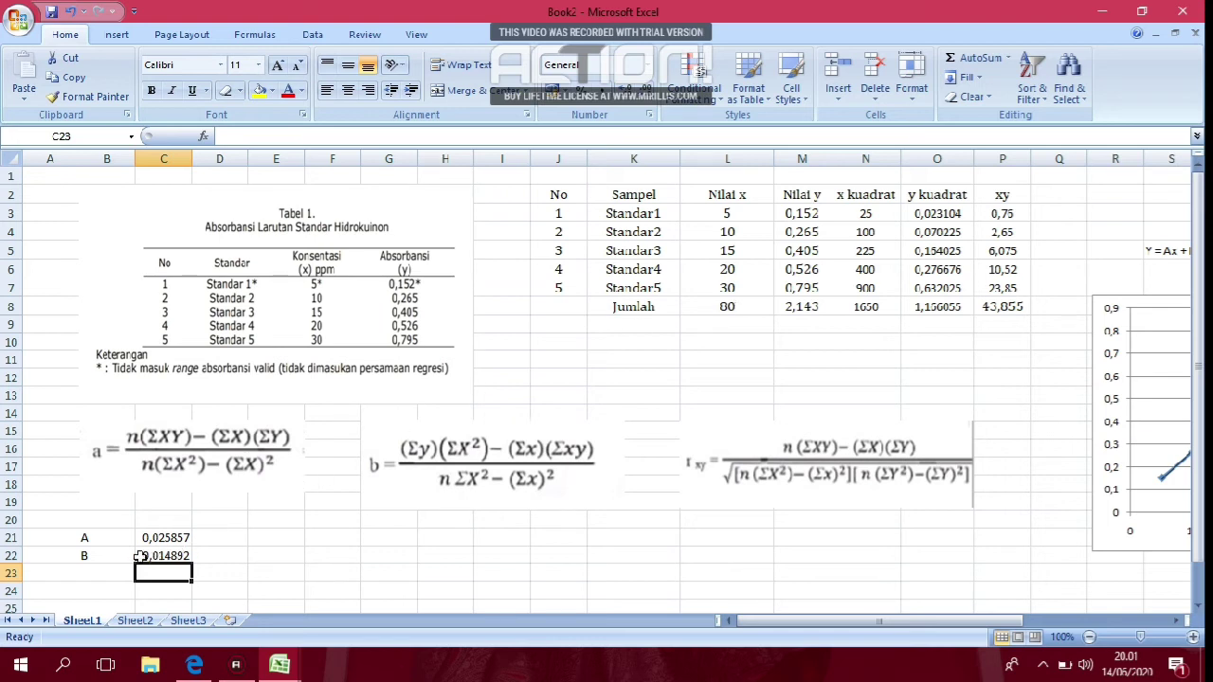
left_click(92, 573)
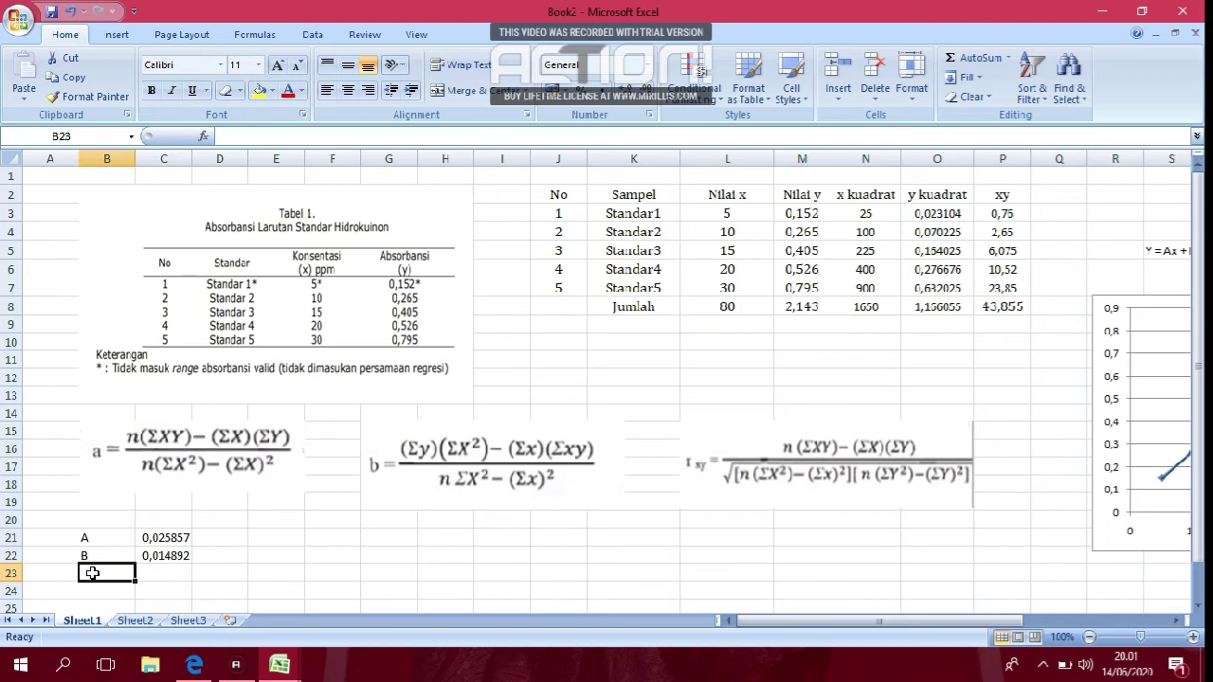
Label cell B23 with "R" and begin the correlation formula in C23 with the numerator =((5*(P8)-(L8)*(M8))/.
type("R")
key("Tab")
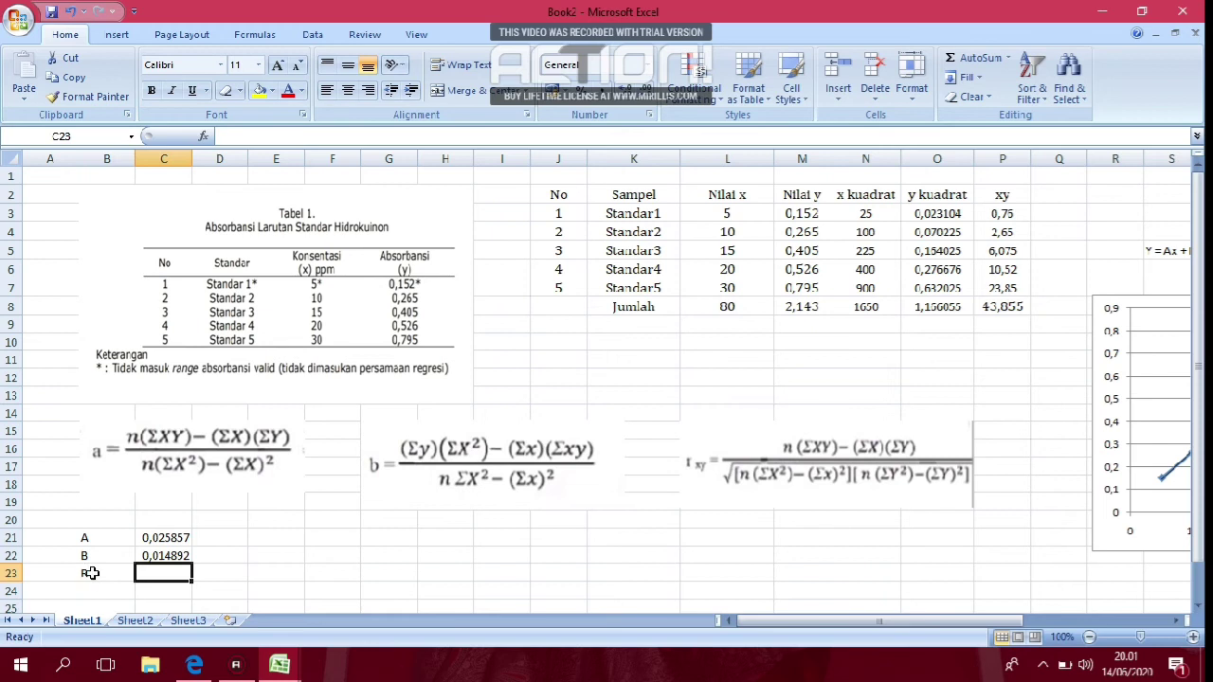
type("=")
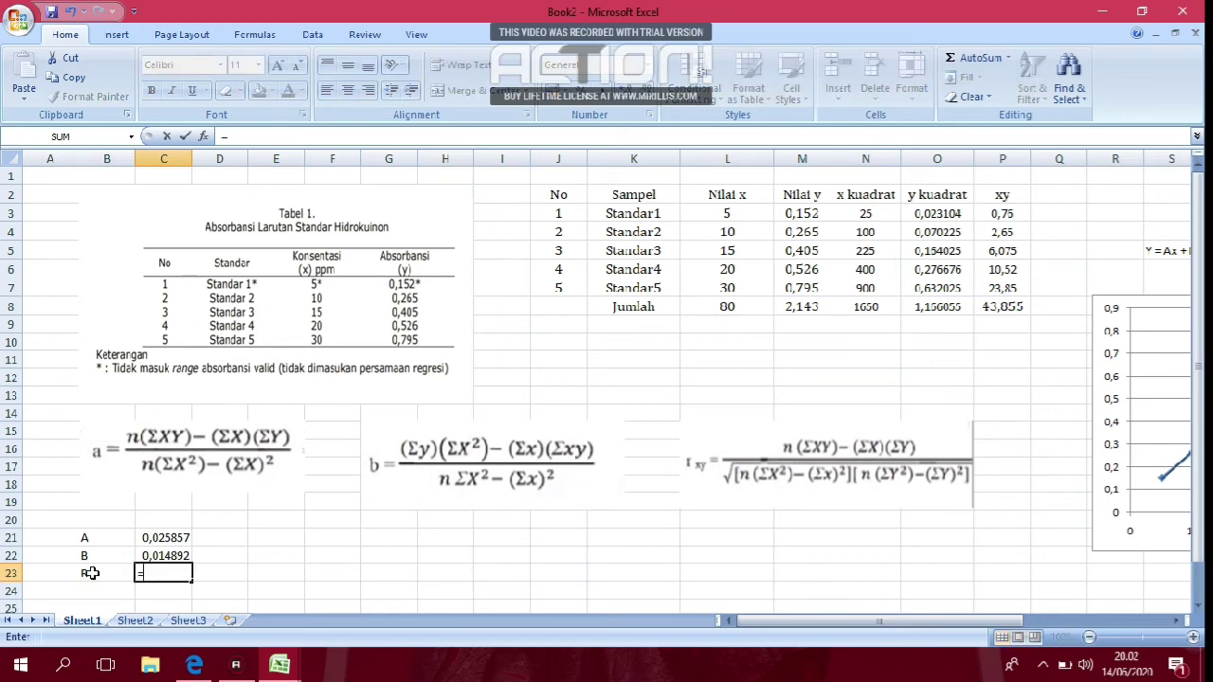
type("((5*(")
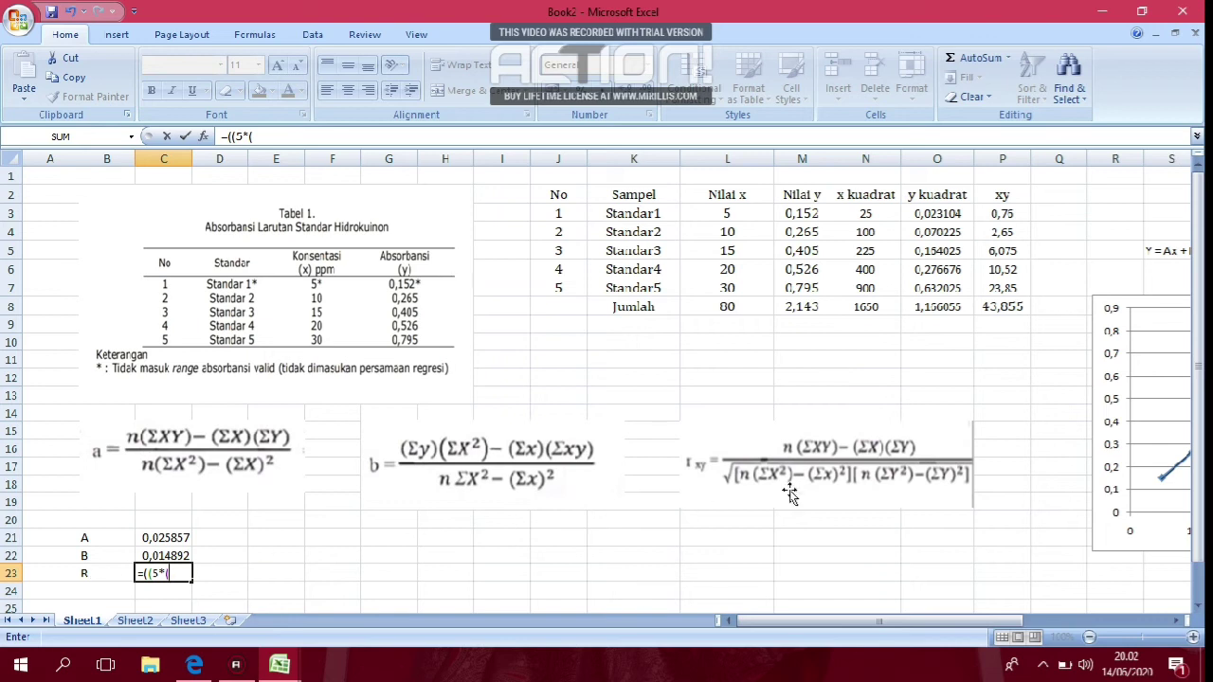
left_click(1006, 309)
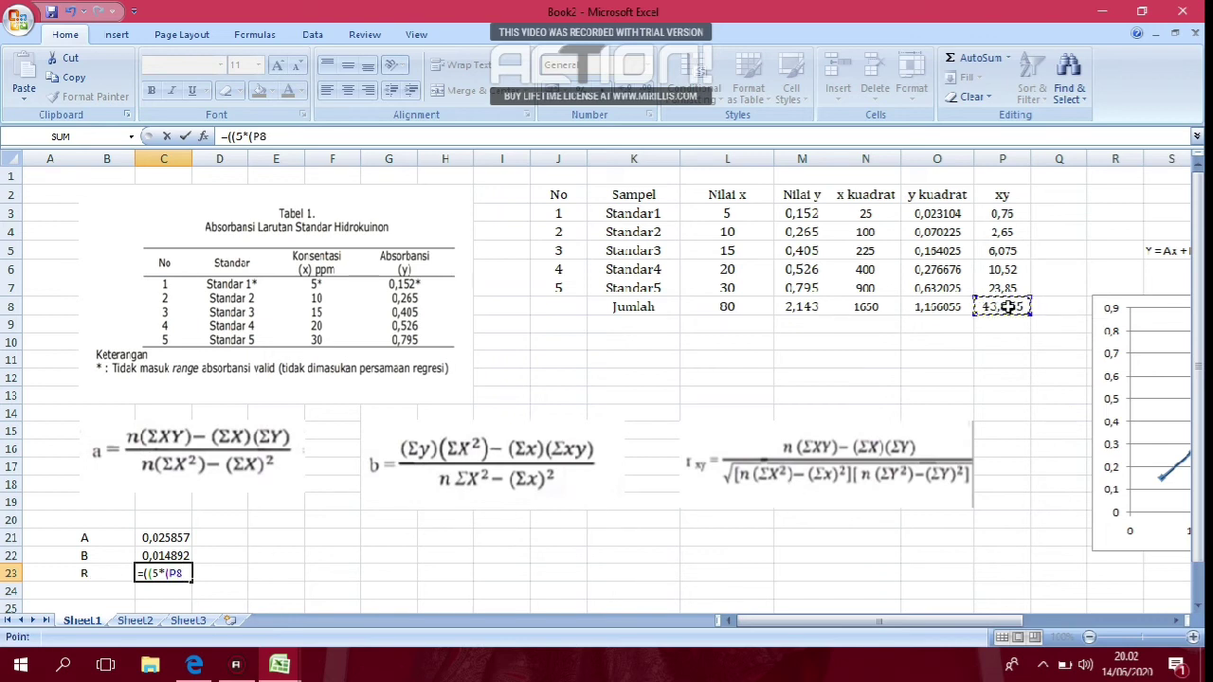
type(")-(")
left_click(728, 311)
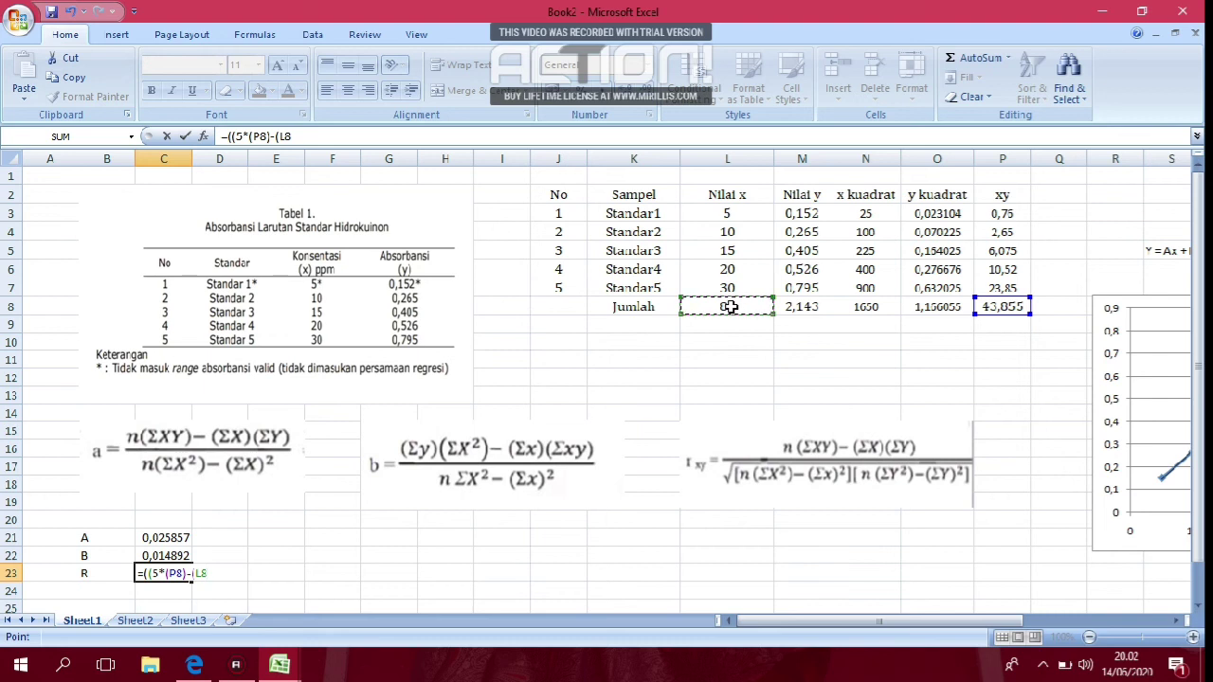
type(")*(")
left_click(786, 307)
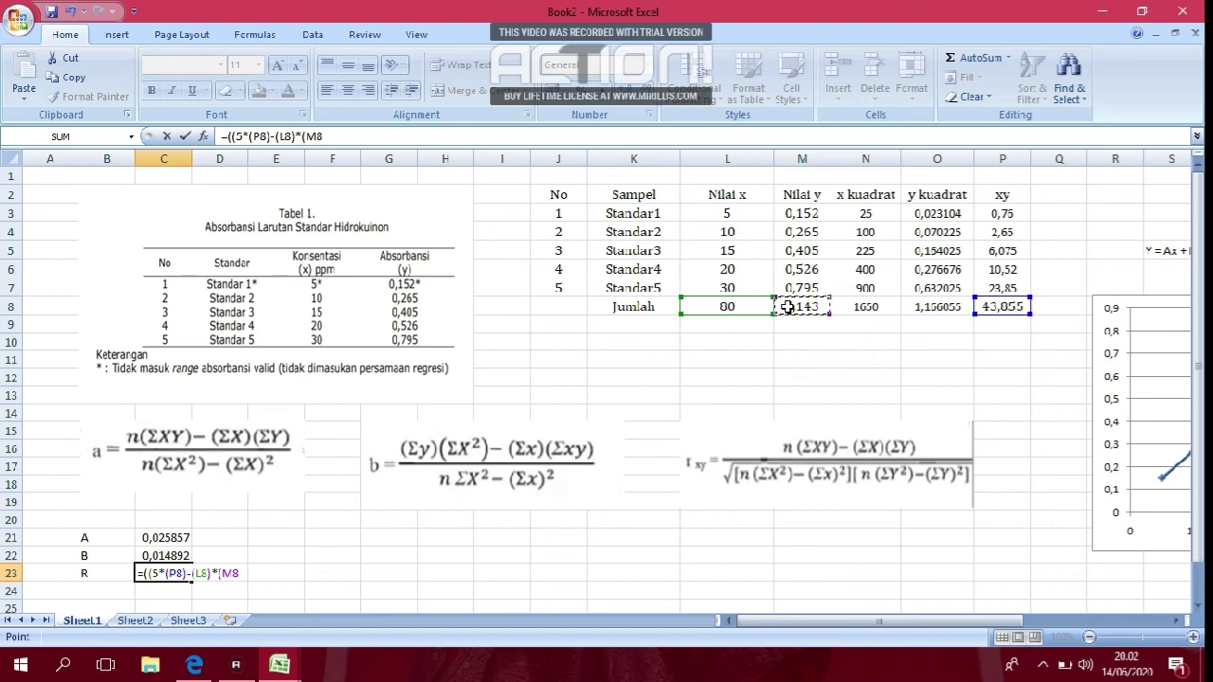
type("))/")
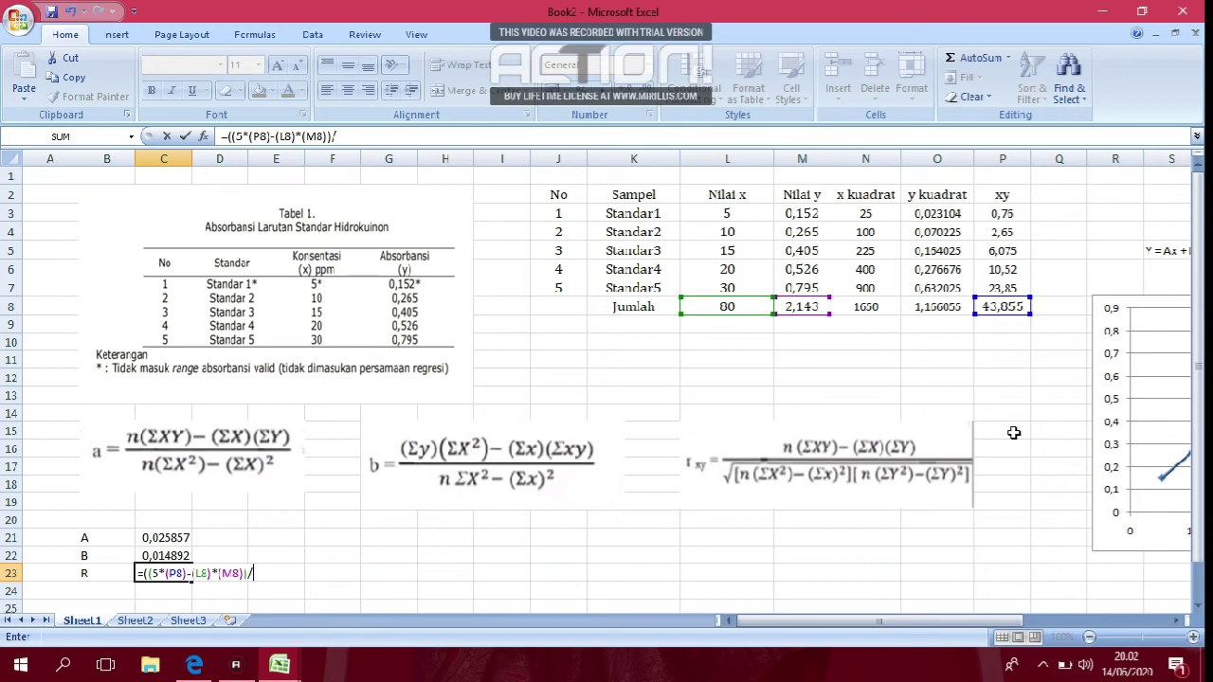
Continue the C23 formula's denominator with SQRT((5*(N8)-(L8)^2)*(5*, using the x and x kuadrat totals.
type("SQ")
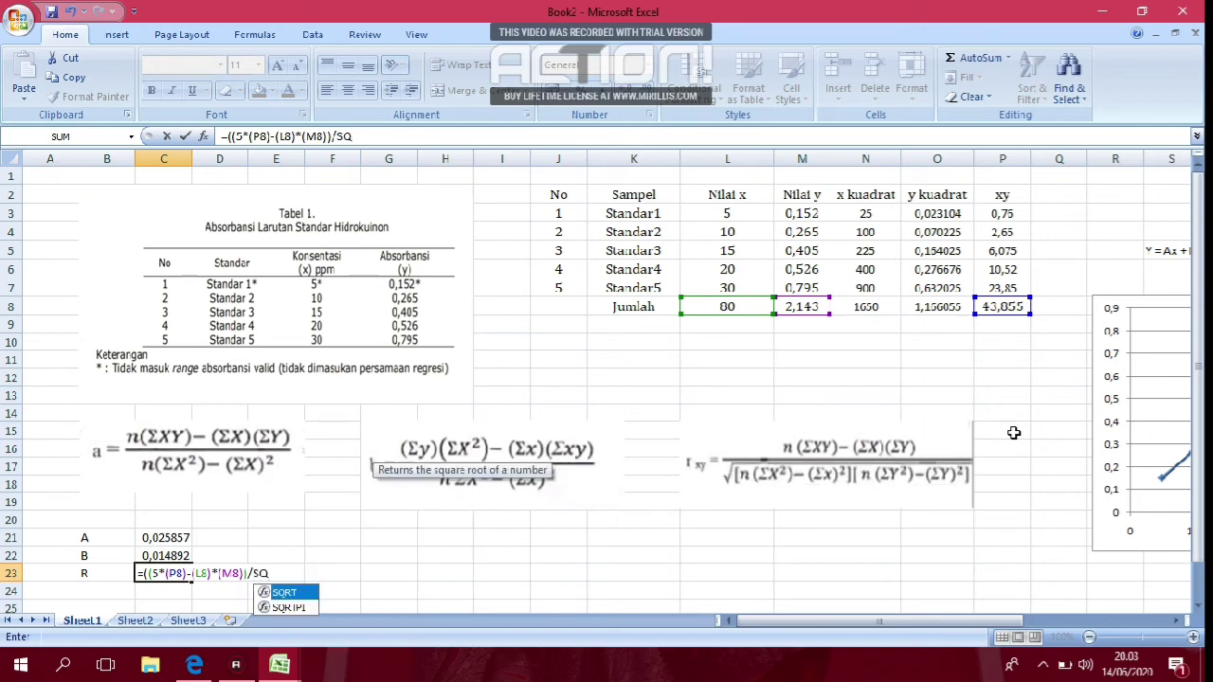
type("RT")
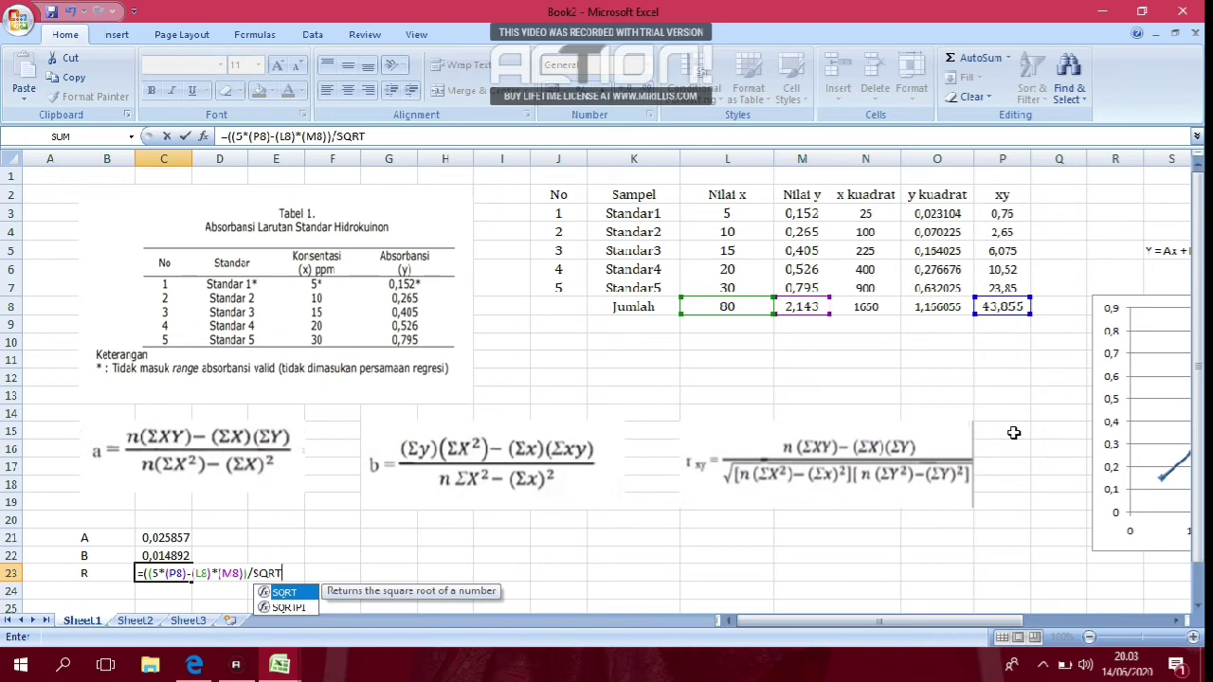
key("Escape")
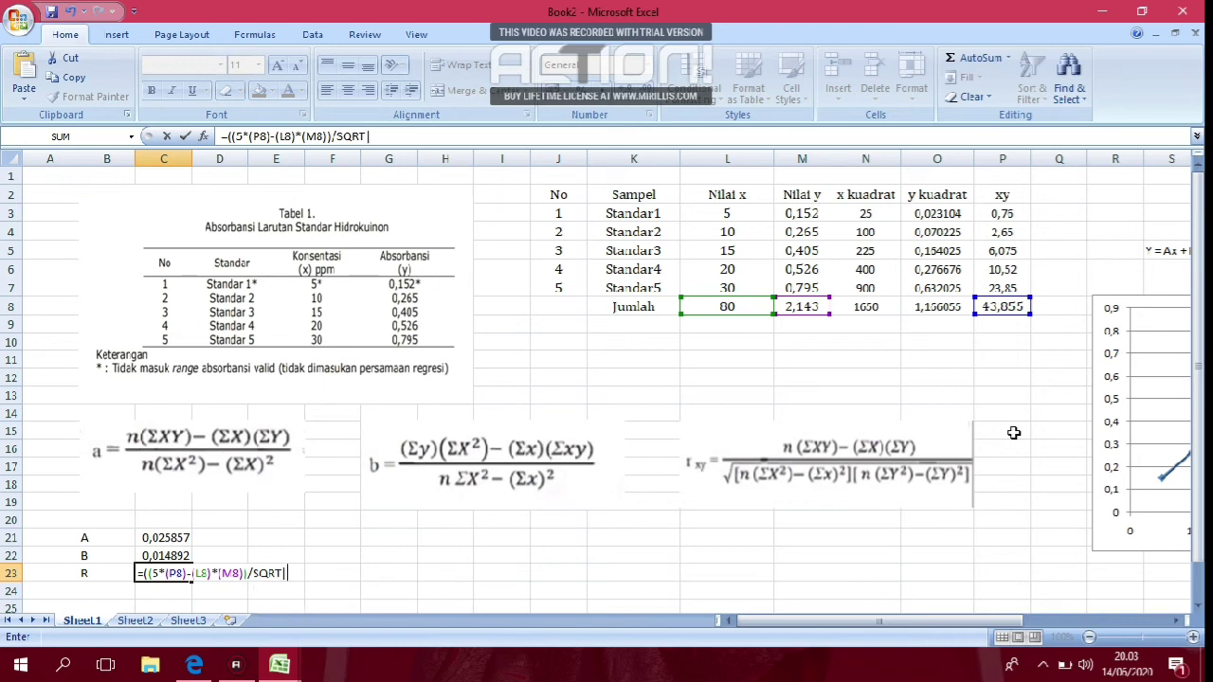
type("(")
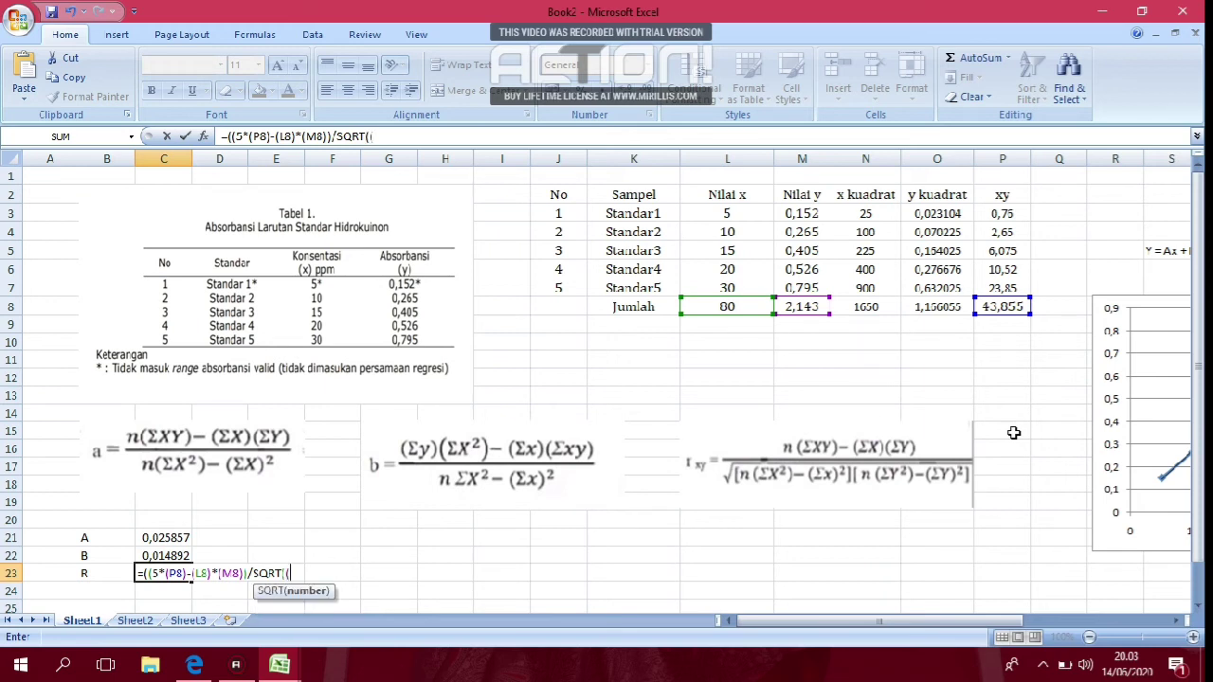
type("5*(")
left_click(870, 306)
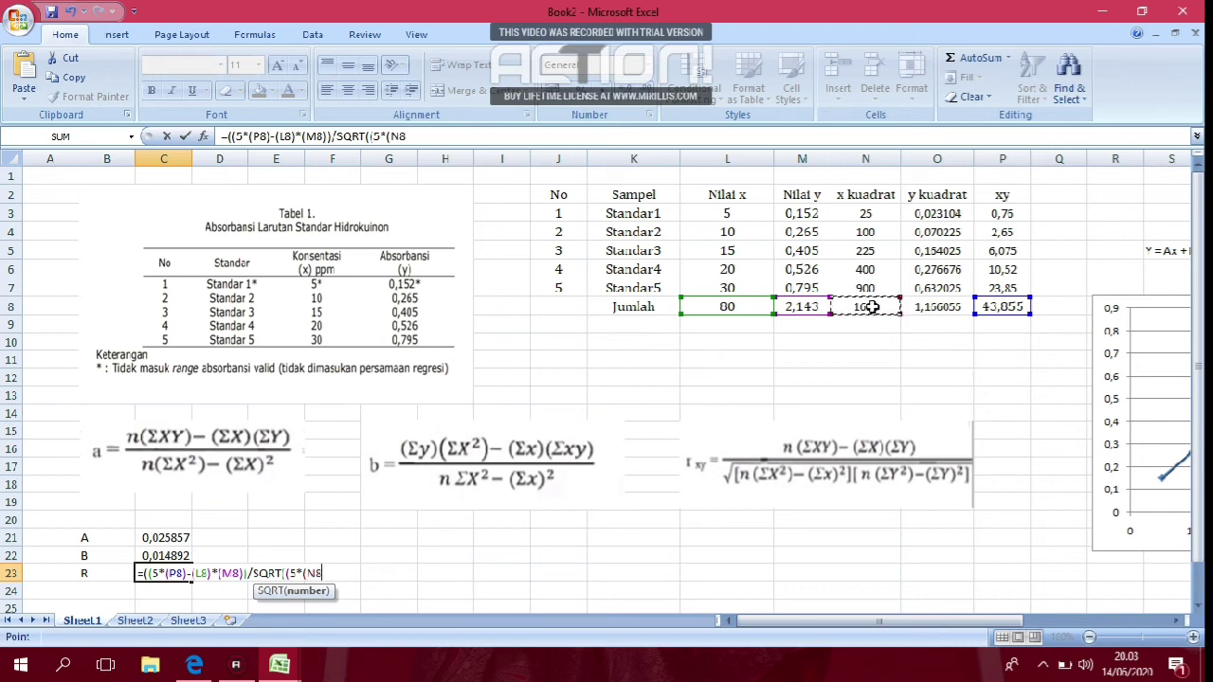
type(")-(")
left_click(737, 307)
type("0")
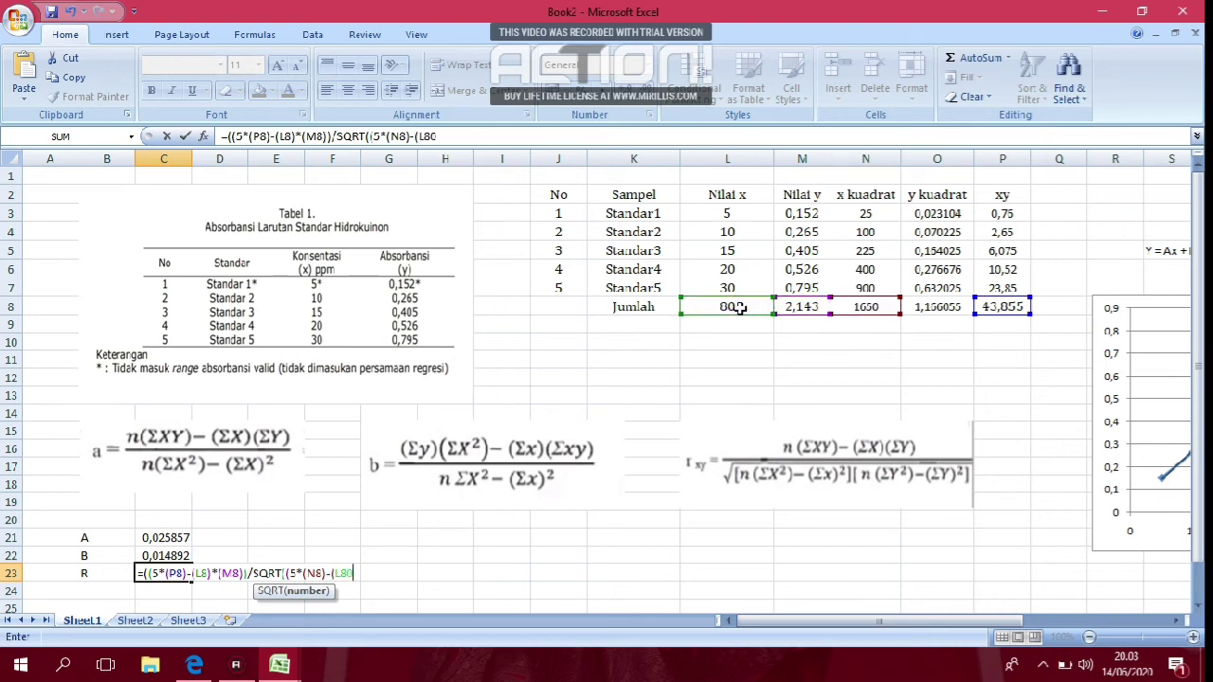
key("BackSpace")
type(")6")
key("BackSpace")
type("^2)*(5*")
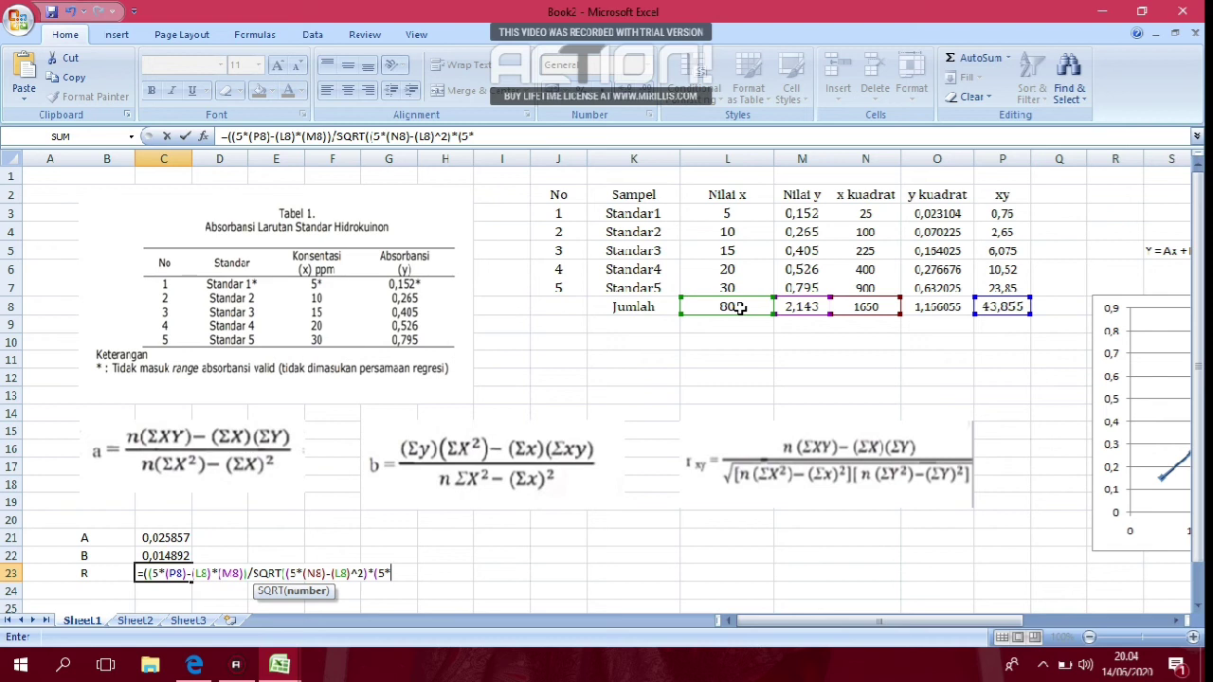
Complete the C23 denominator with (O8)-(M8)^2))) using the y kuadrat and y totals, and commit the formula.
type("(")
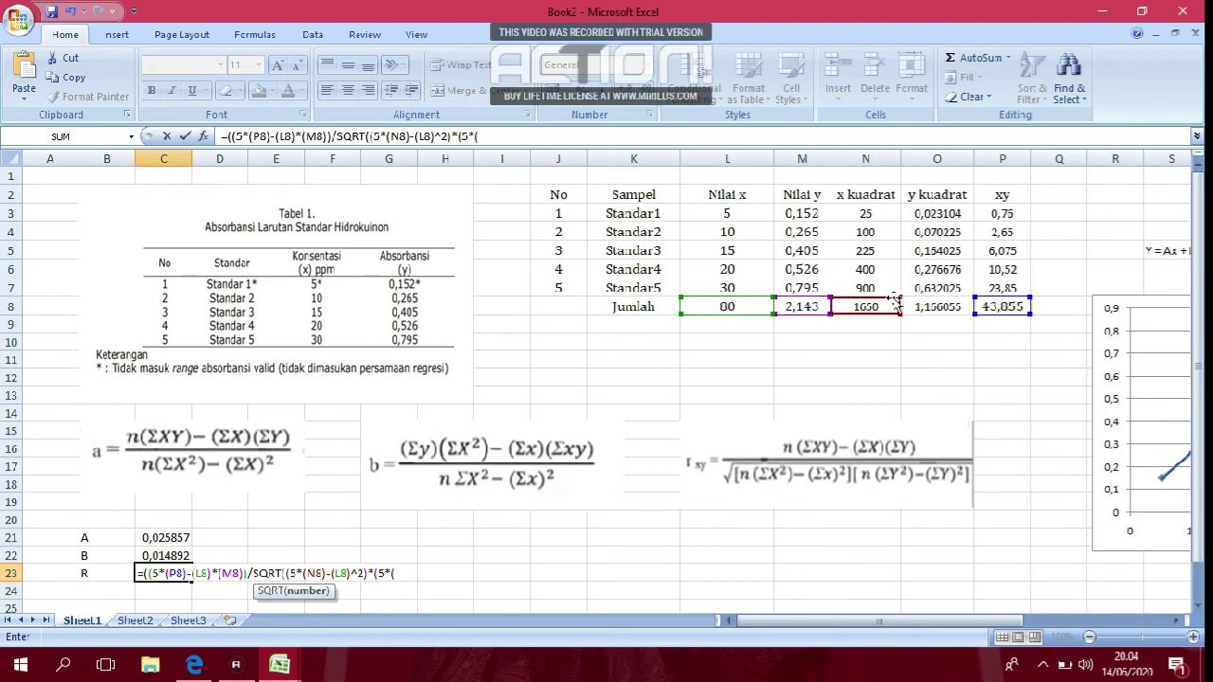
left_click(929, 305)
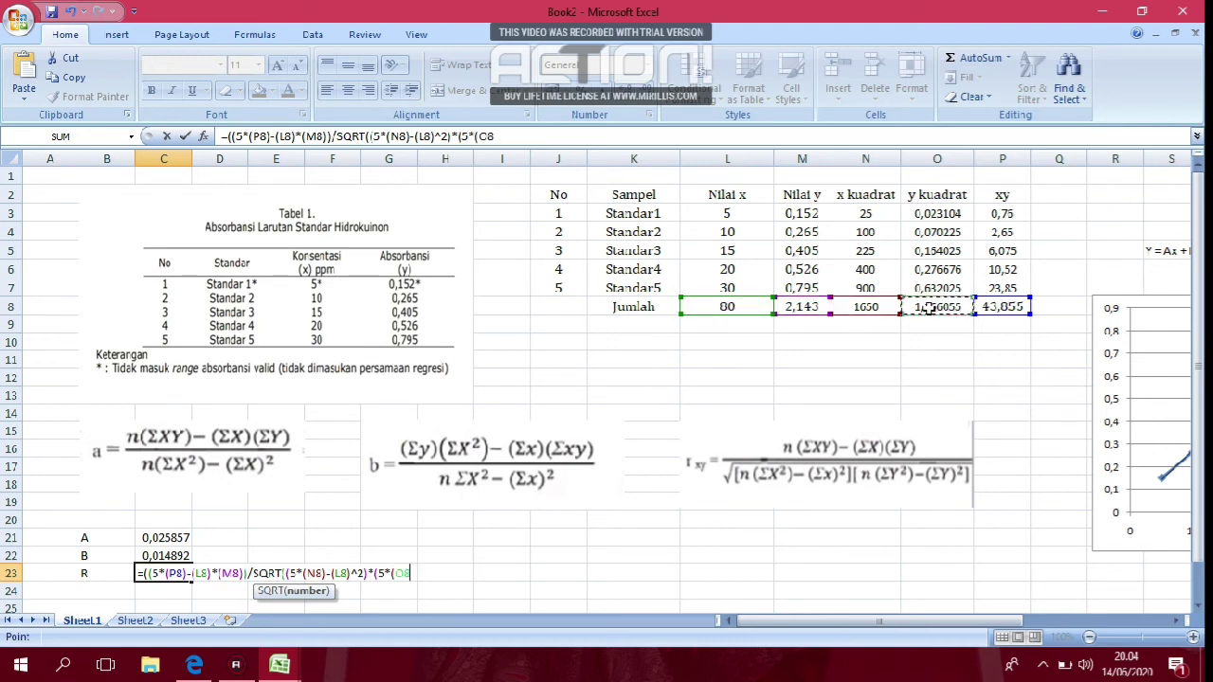
type(")-")
type("(")
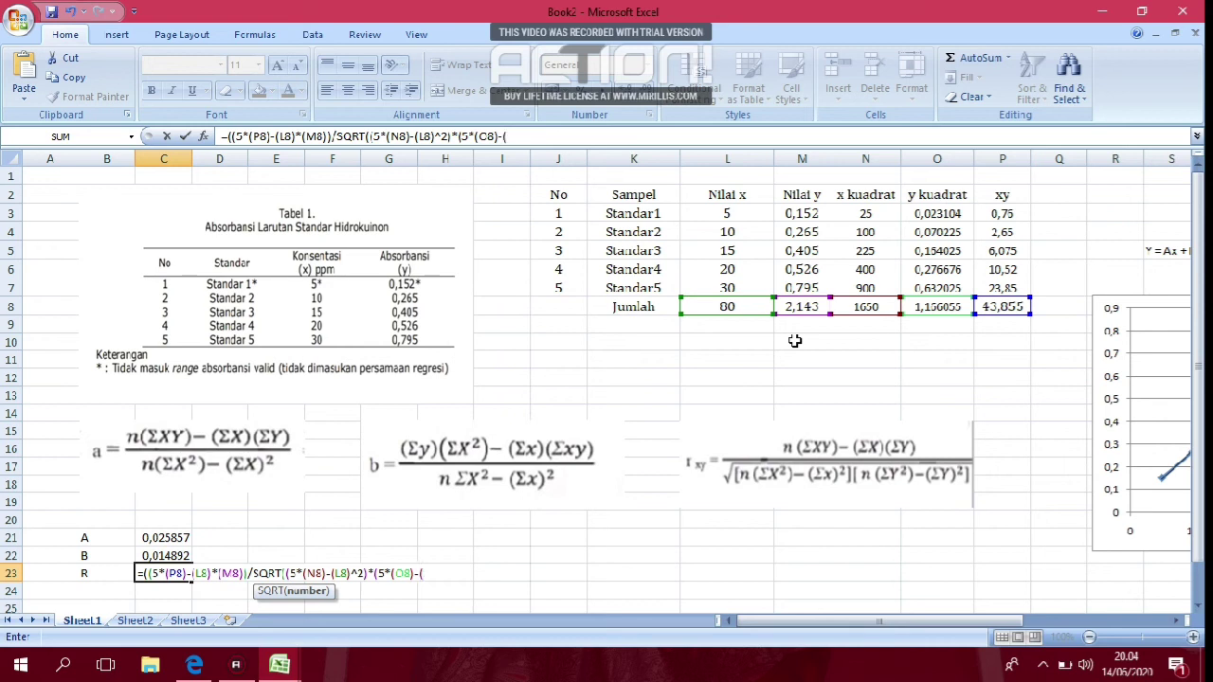
left_click(801, 308)
type(")^2")
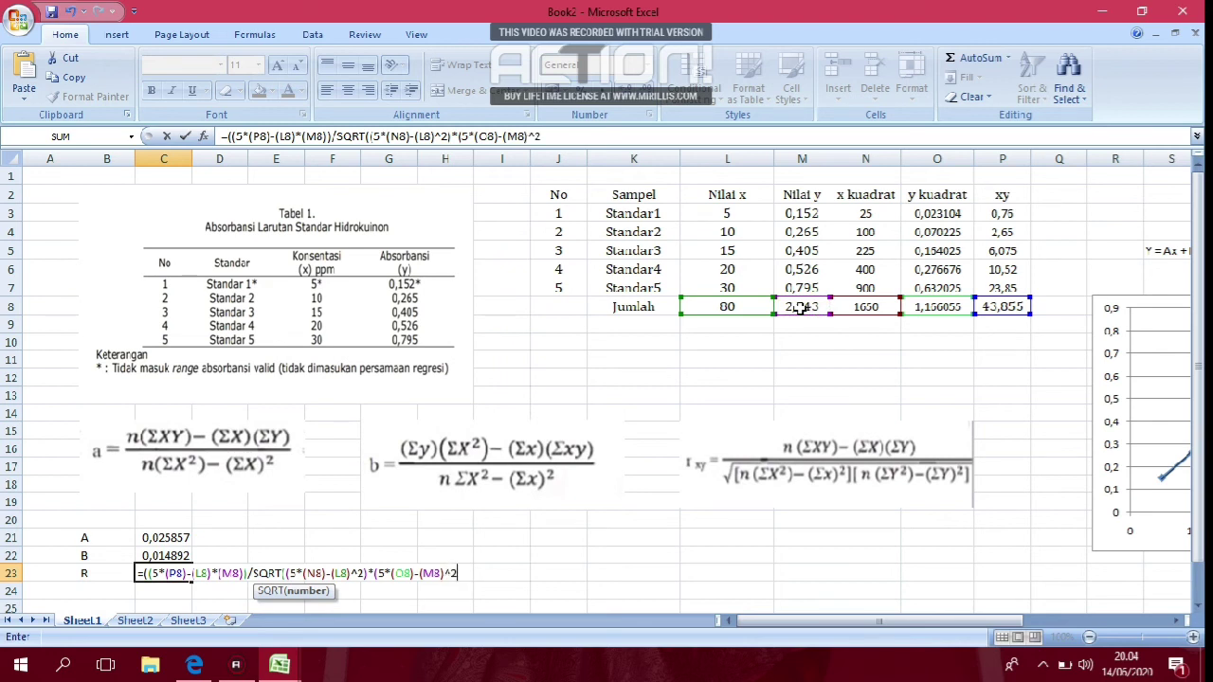
type(")))")
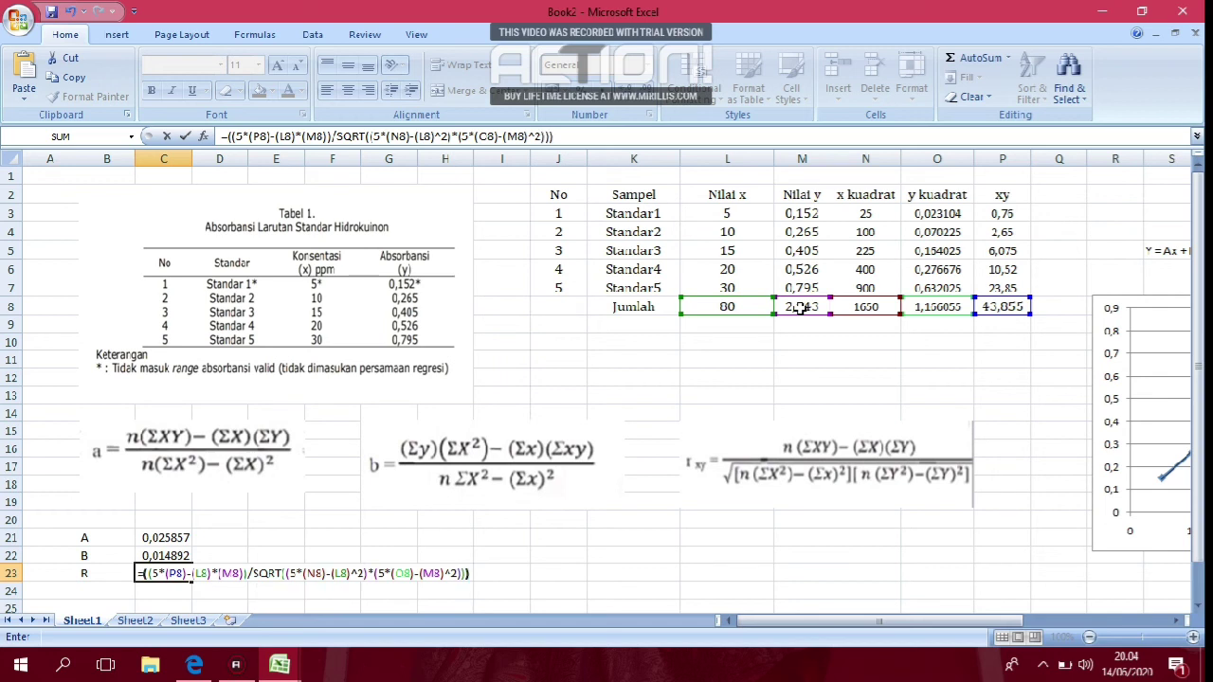
key("Return")
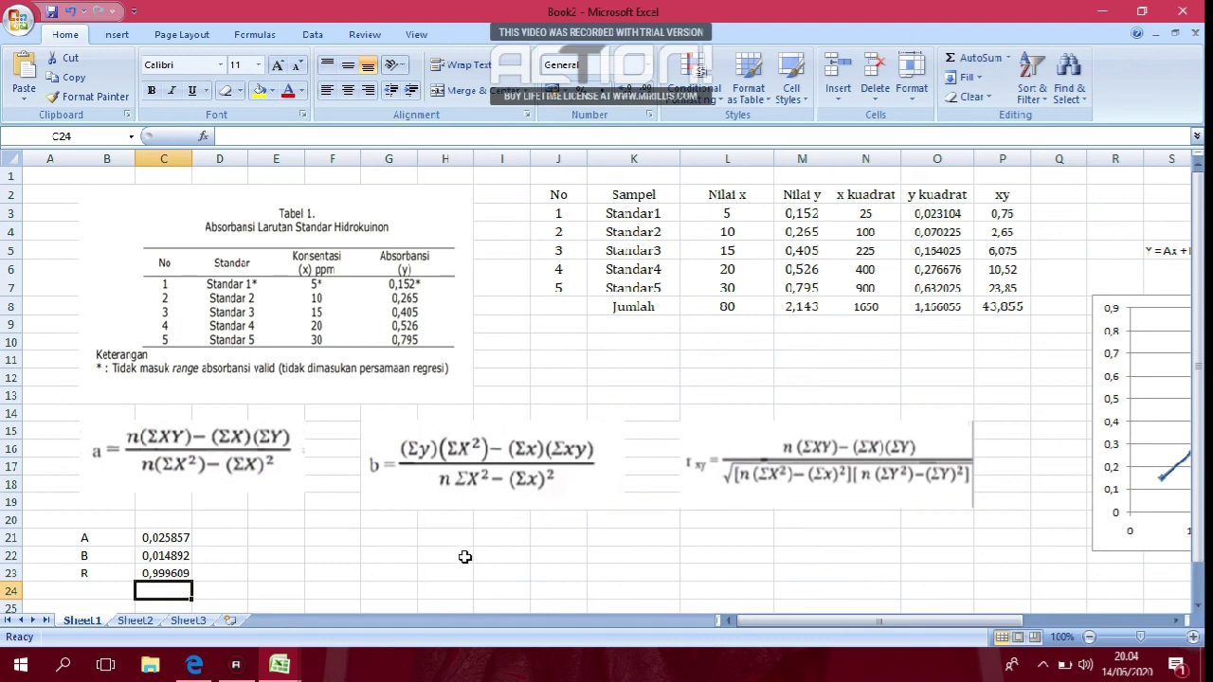
Enter the general regression equation "y = ax + b" in cell E21.
left_click(291, 541)
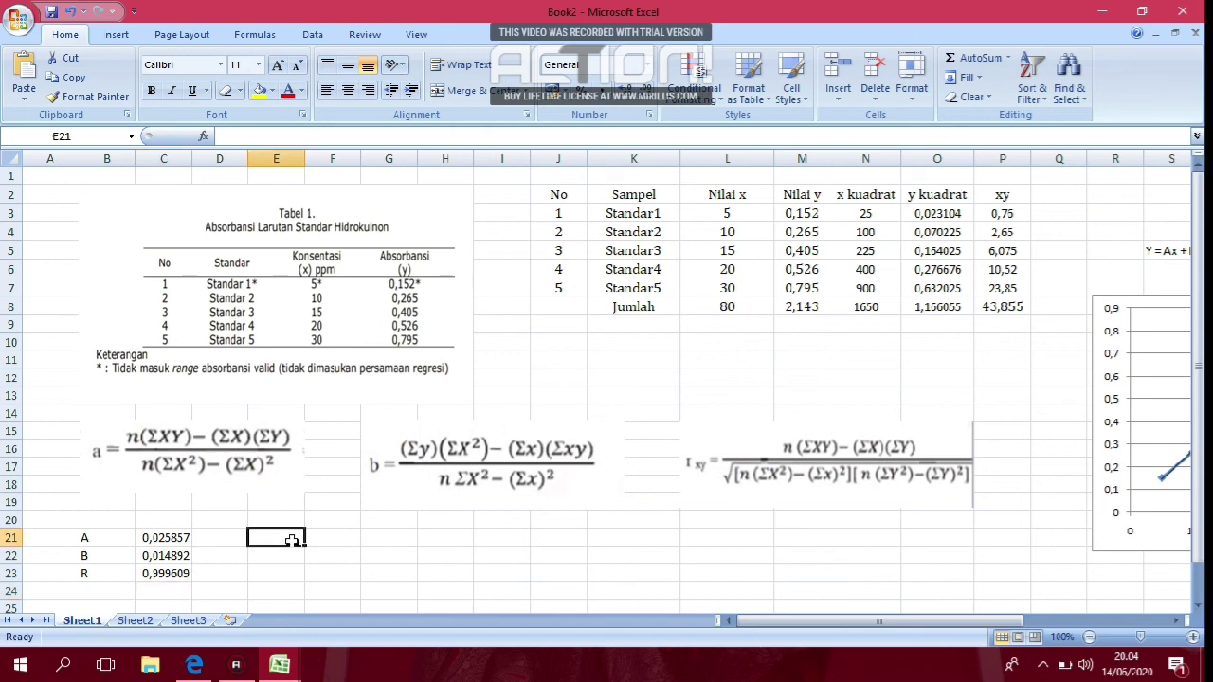
type("y")
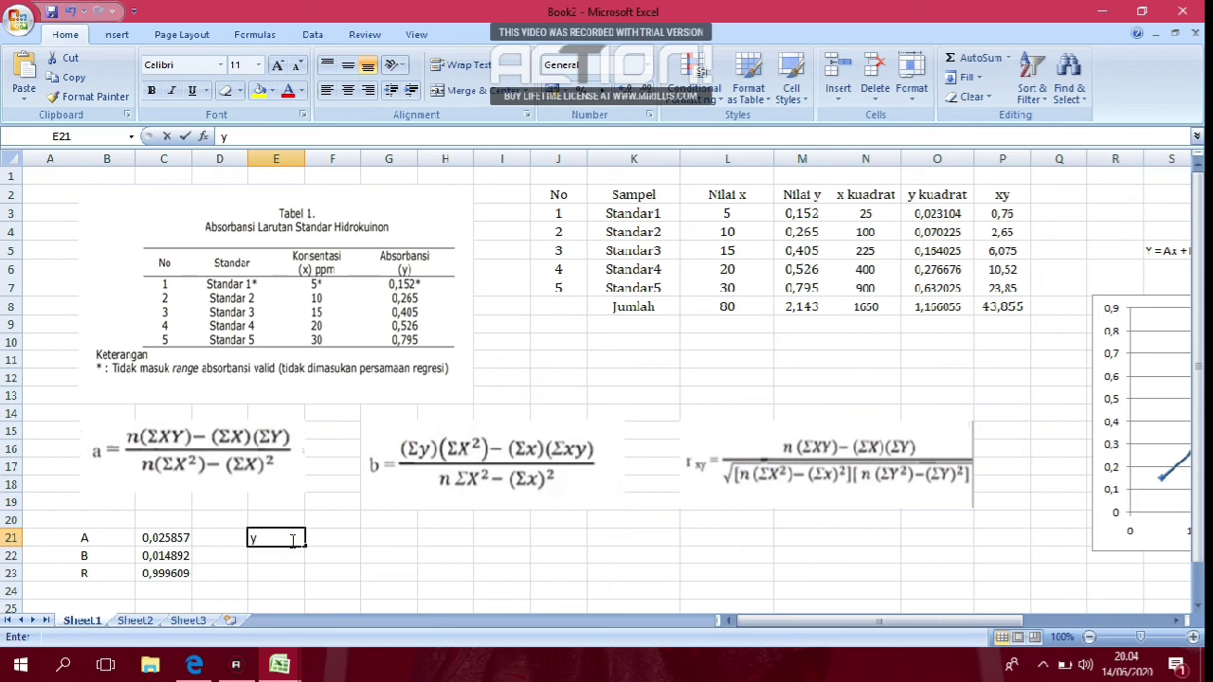
type("=")
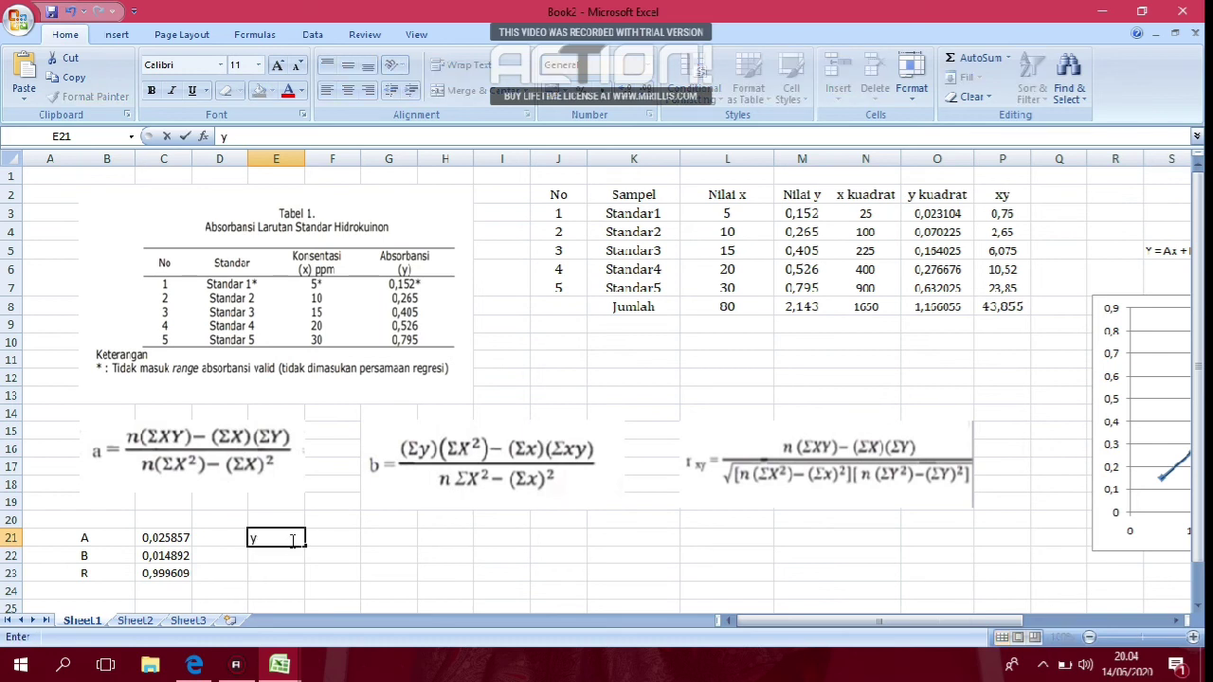
type(" = N")
key("BackSpace")
type("ax + b")
key("Return")
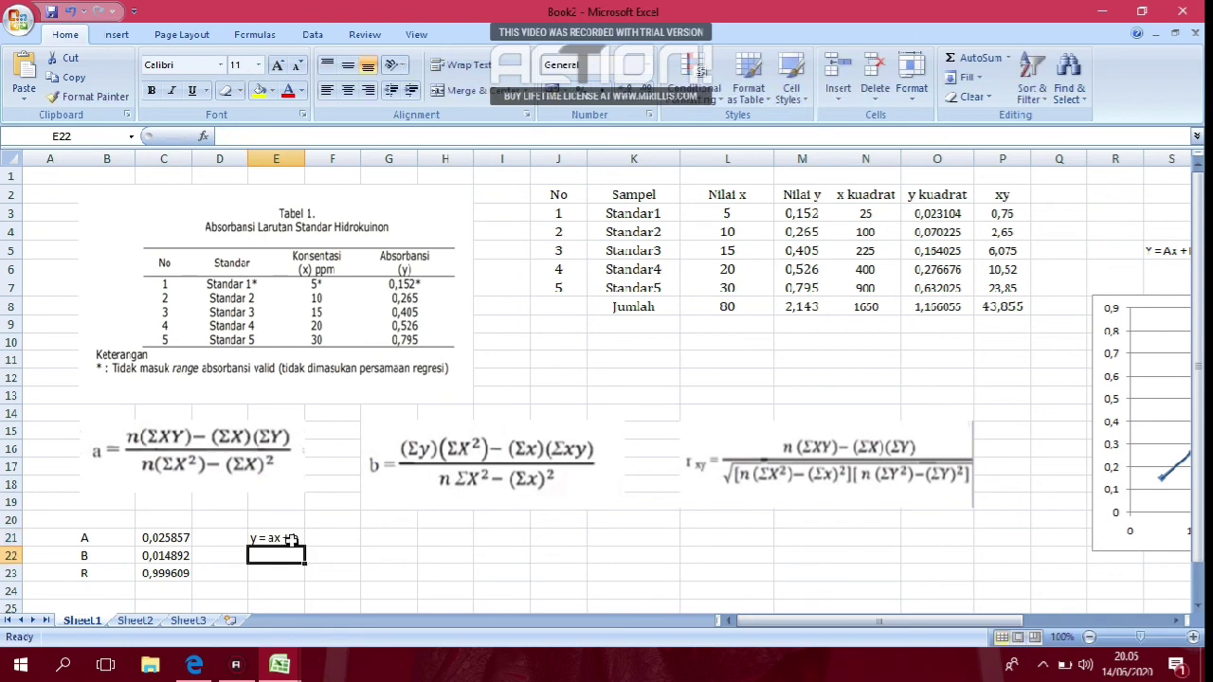
Write the fitted equation "y = 0,025x + 0,014" in cell E22.
type("y = ")
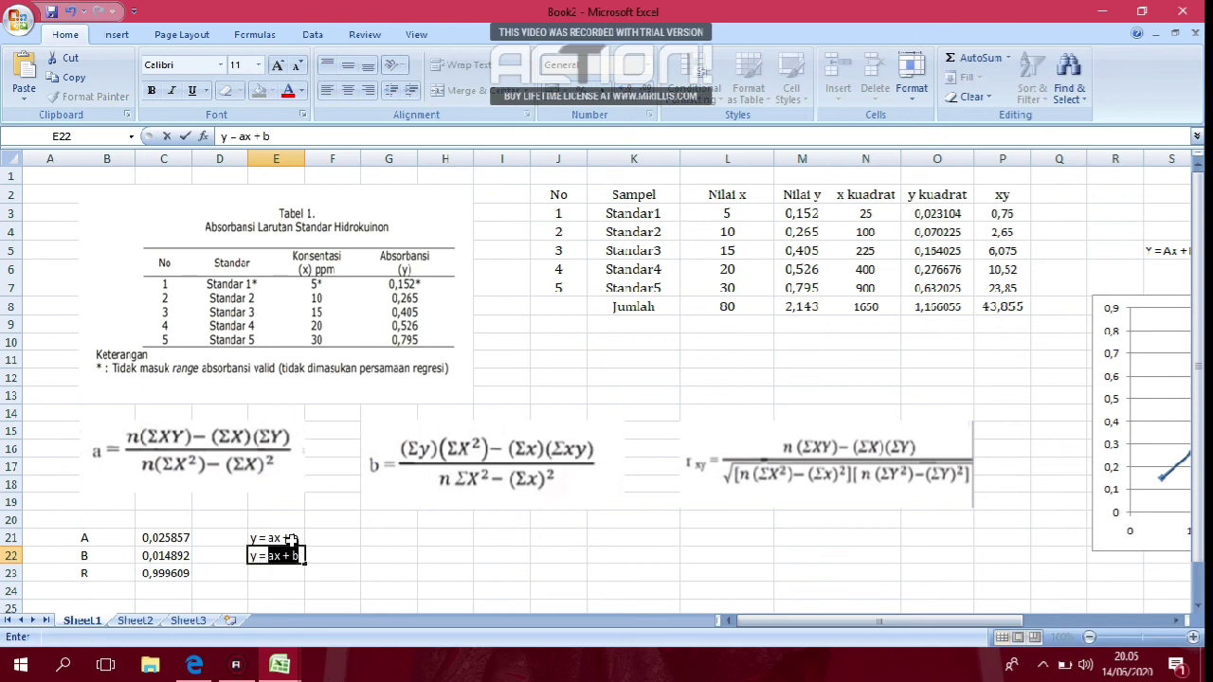
type("0,0")
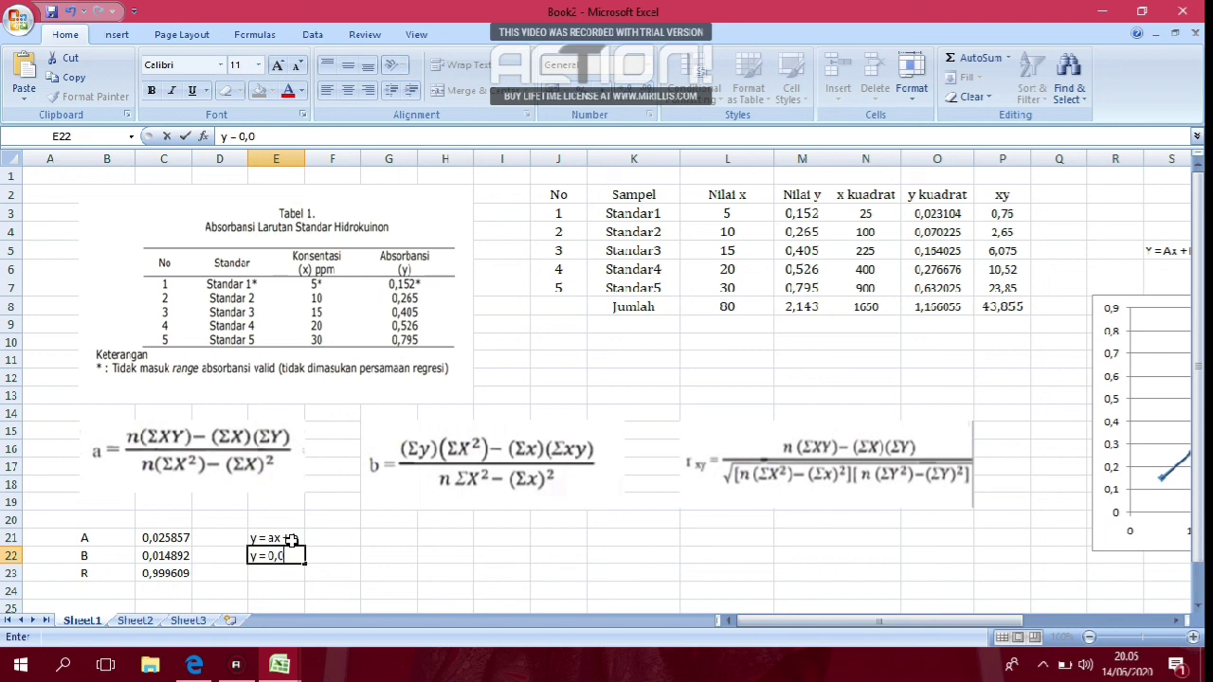
type("25x + 0,014")
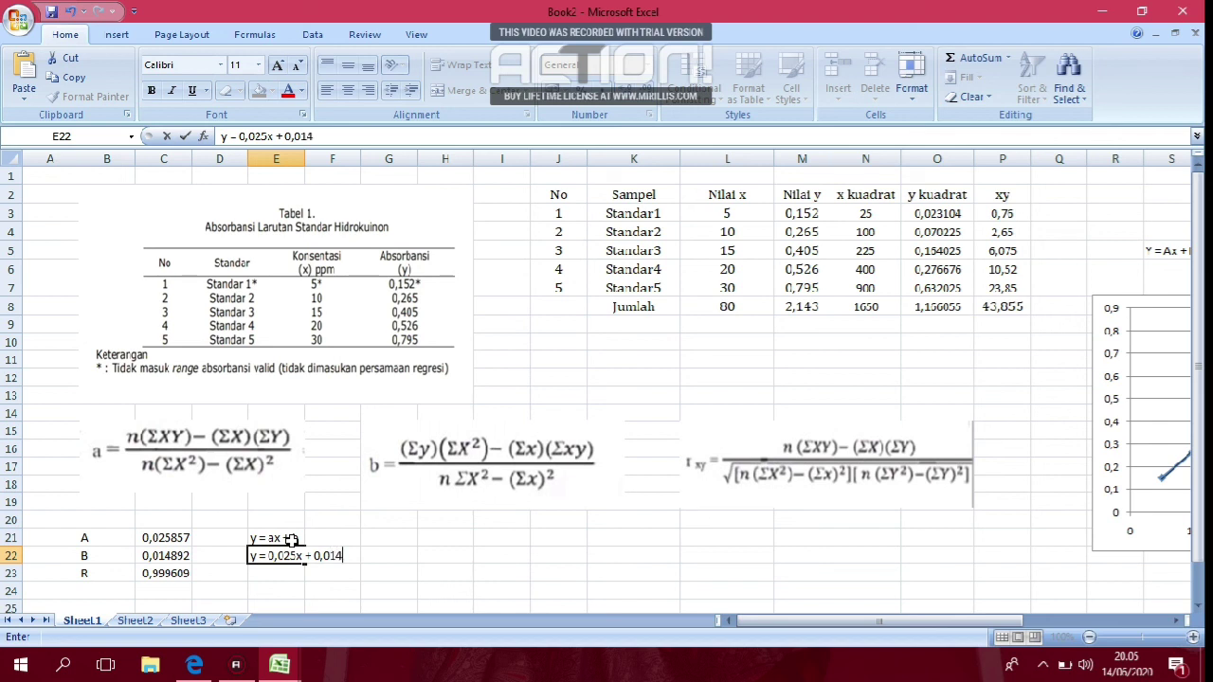
key("Return")
Write the correlation coefficient as "r = 0,999" in cell E23.
type("r=")
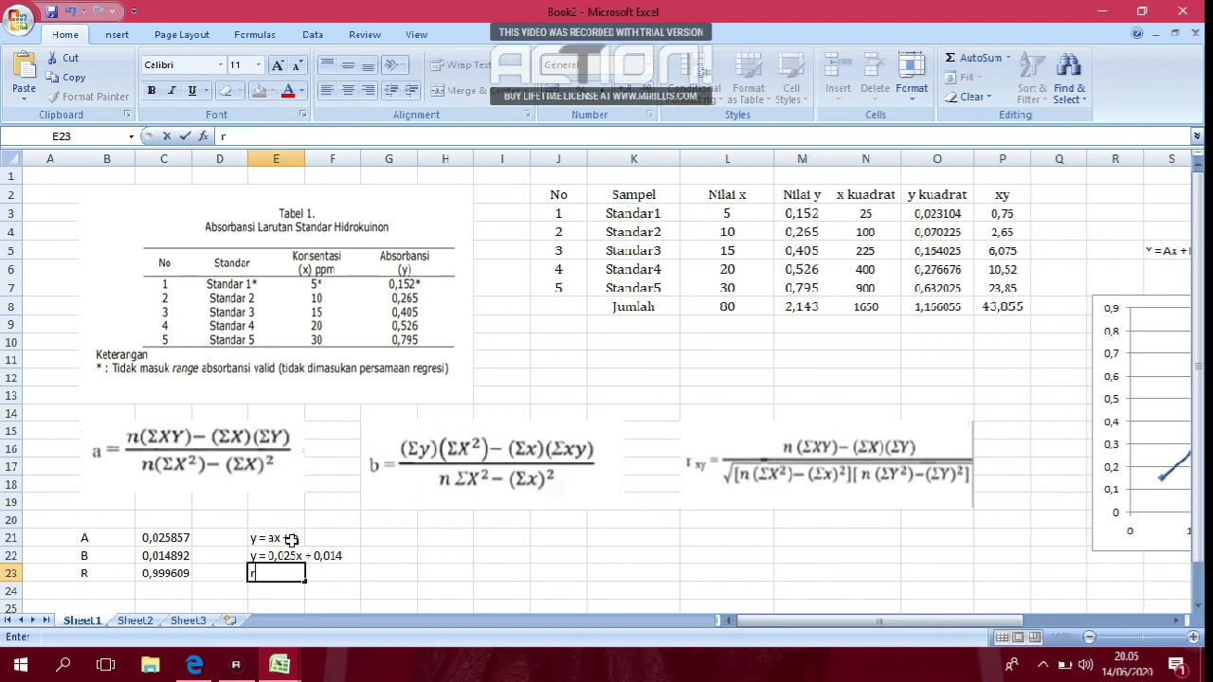
key("BackSpace")
type("=")
type(" 0,")
type("00")
key("BackSpace")
key("BackSpace")
type("999")
Move the trendline chart beside the written equations, under the b formula image, with its upper-left corner in cell G21.
left_click(793, 622)
left_click_drag(792, 622, 823, 622)
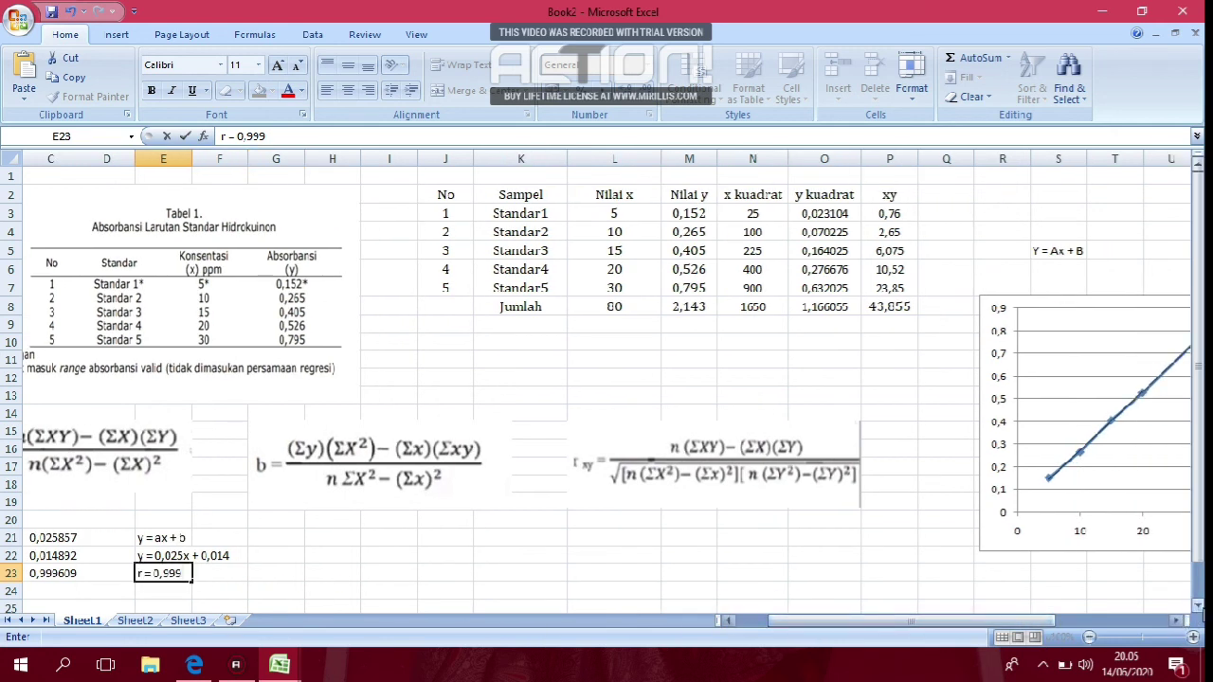
left_click_drag(1200, 612, 1200, 611)
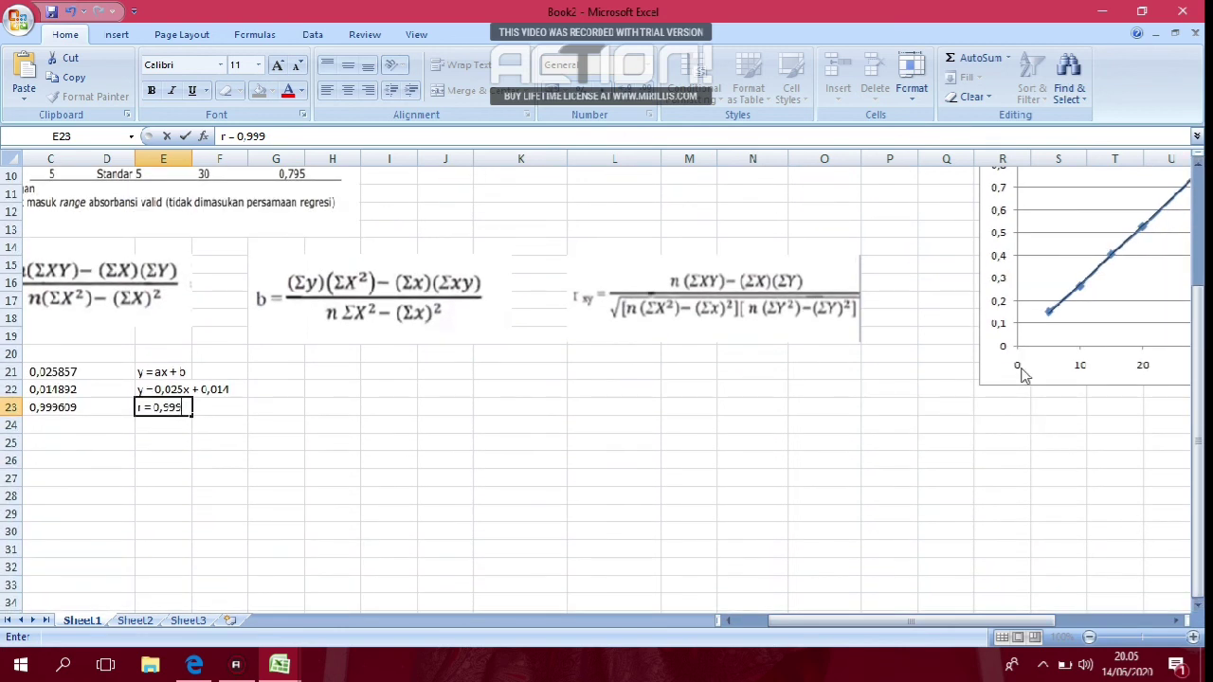
left_click_drag(1035, 384, 308, 543)
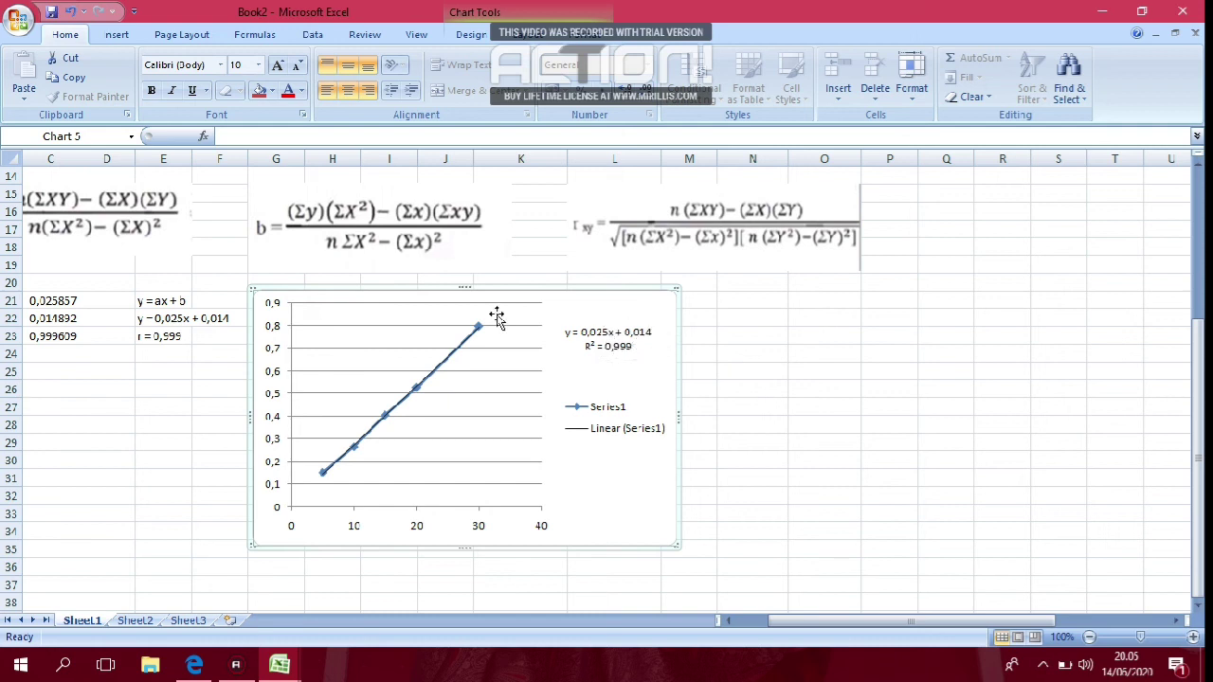
left_click(731, 622)
left_click(731, 621)
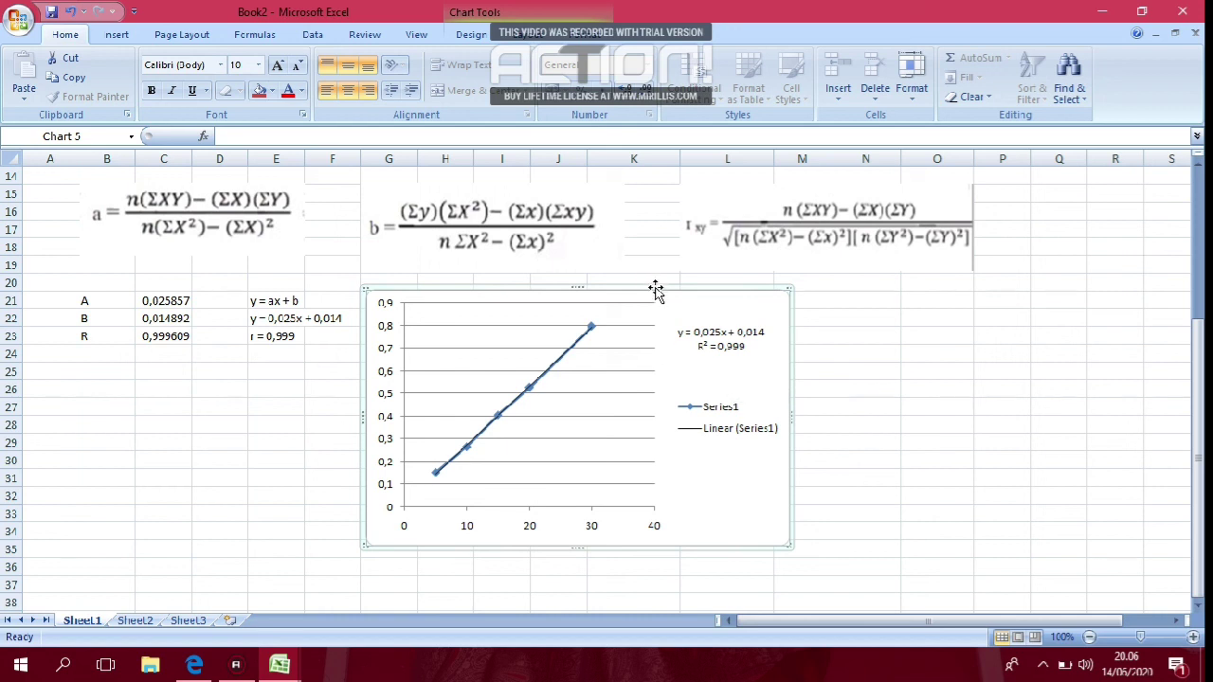
left_click_drag(655, 287, 652, 295)
left_click_drag(648, 300, 642, 311)
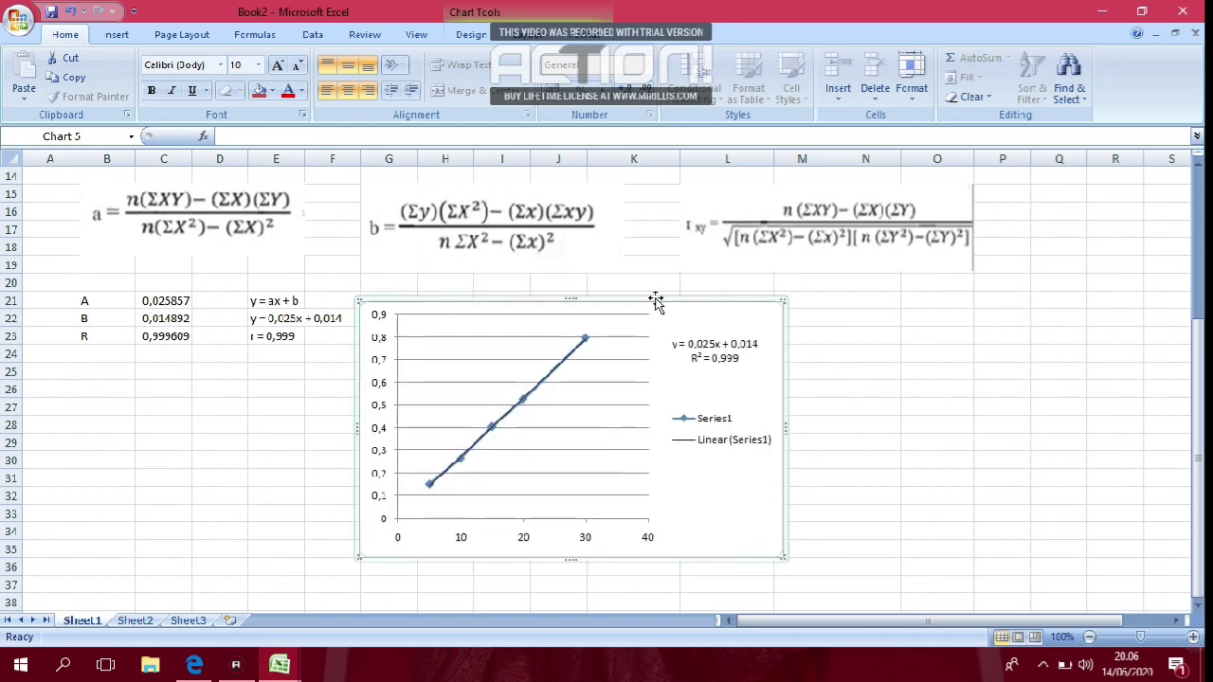
left_click(929, 399)
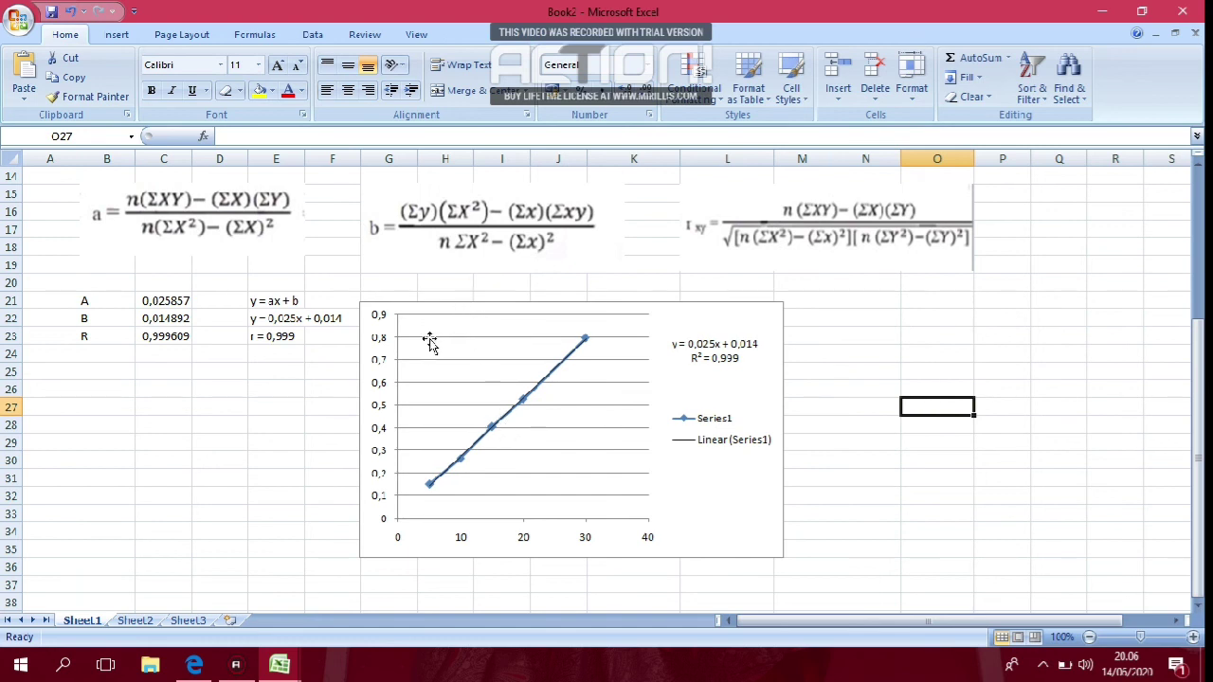
left_click(668, 387)
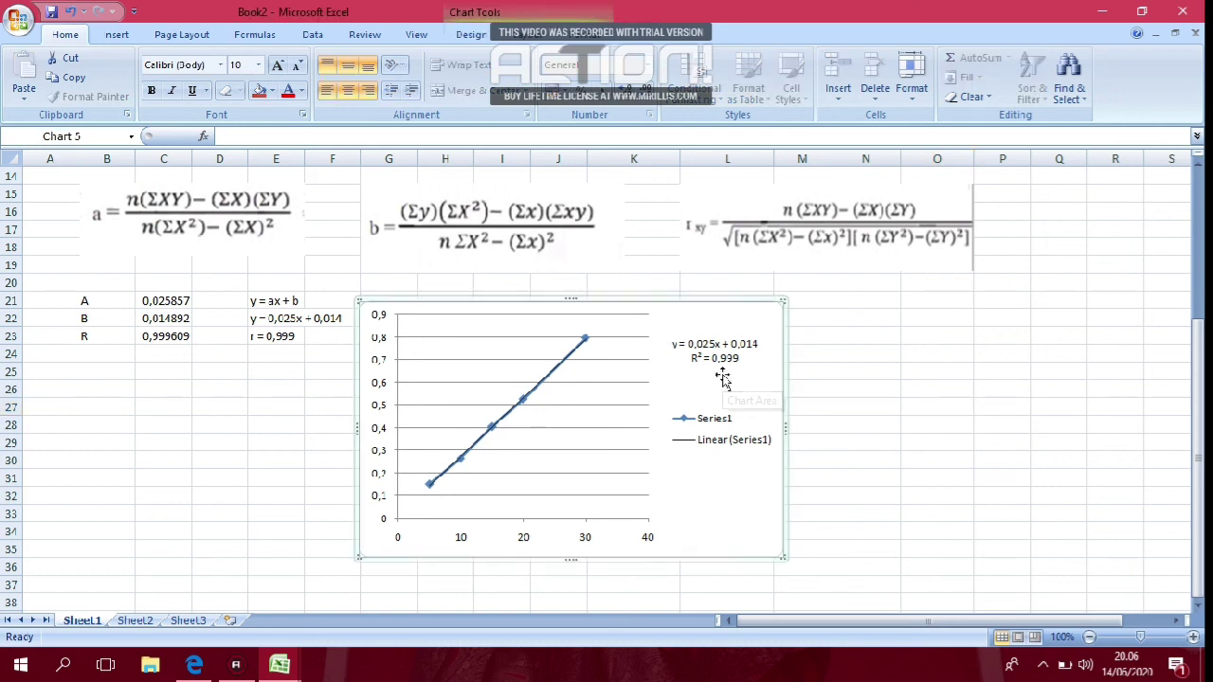